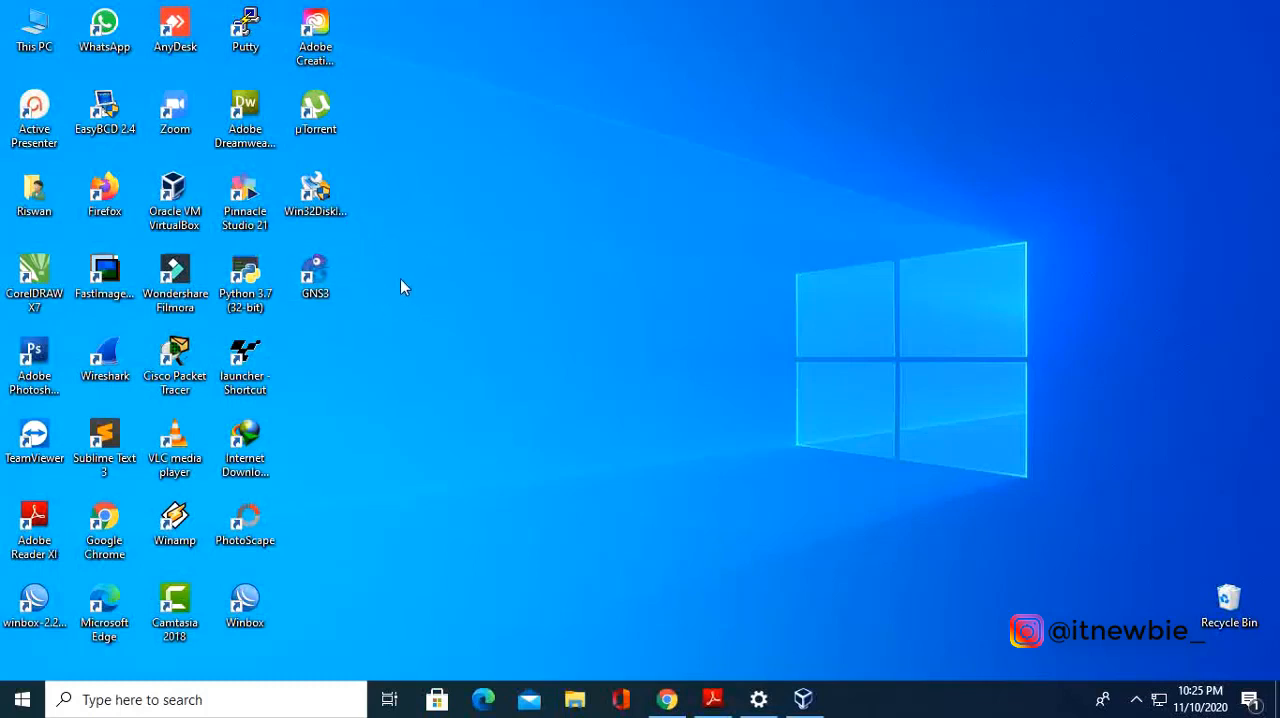
Launch GNS3 and create a new project named "Mikrotik sebgai Gateway".
double_click(320, 287)
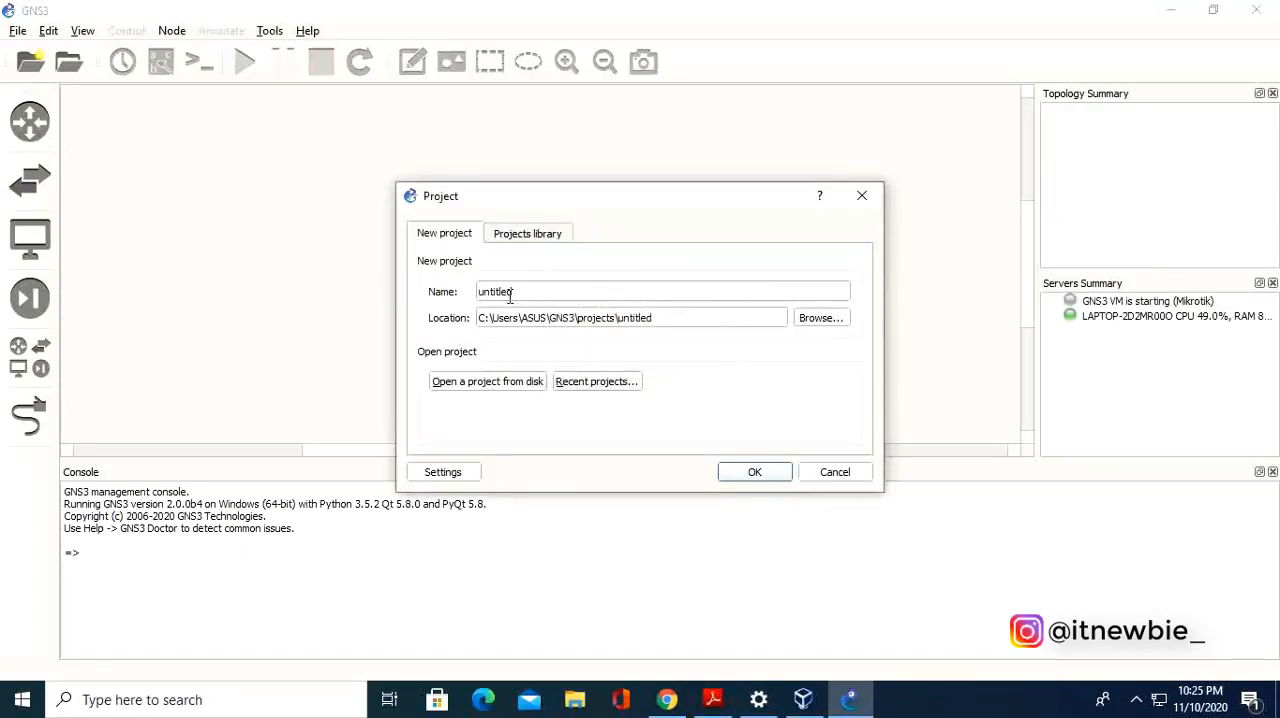
left_click_drag(526, 292, 450, 290)
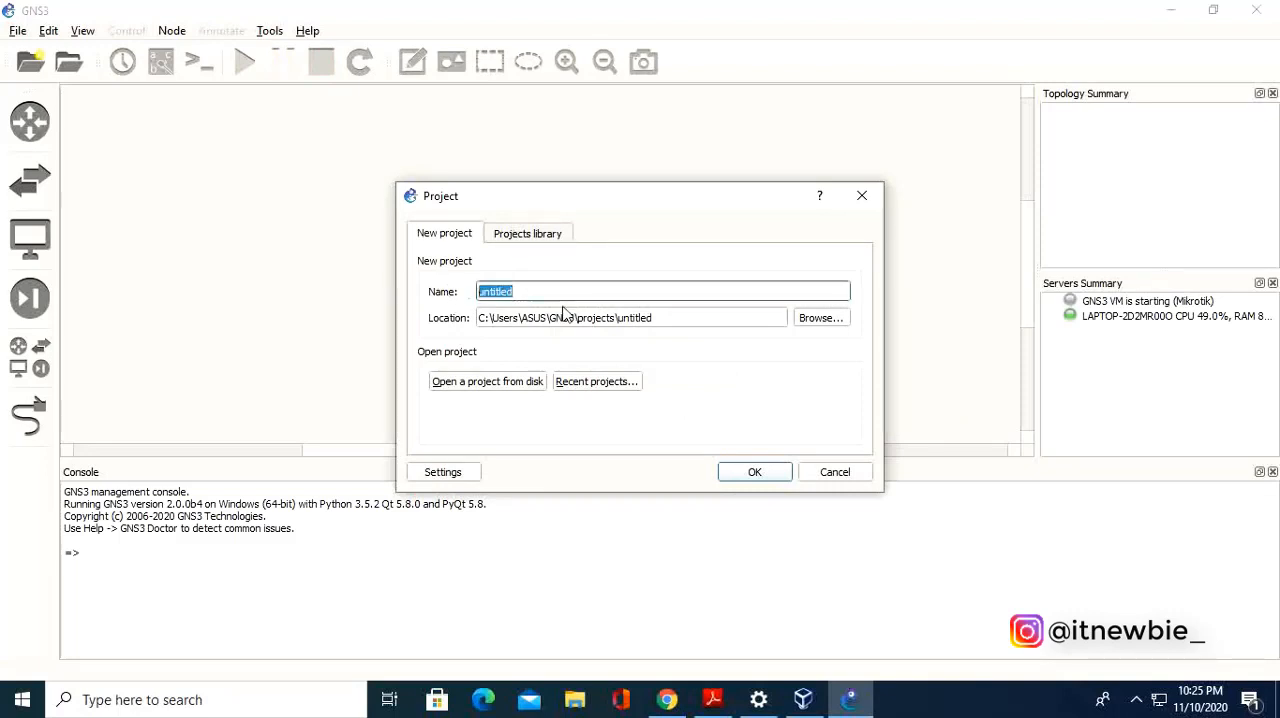
key("BackSpace")
type("M")
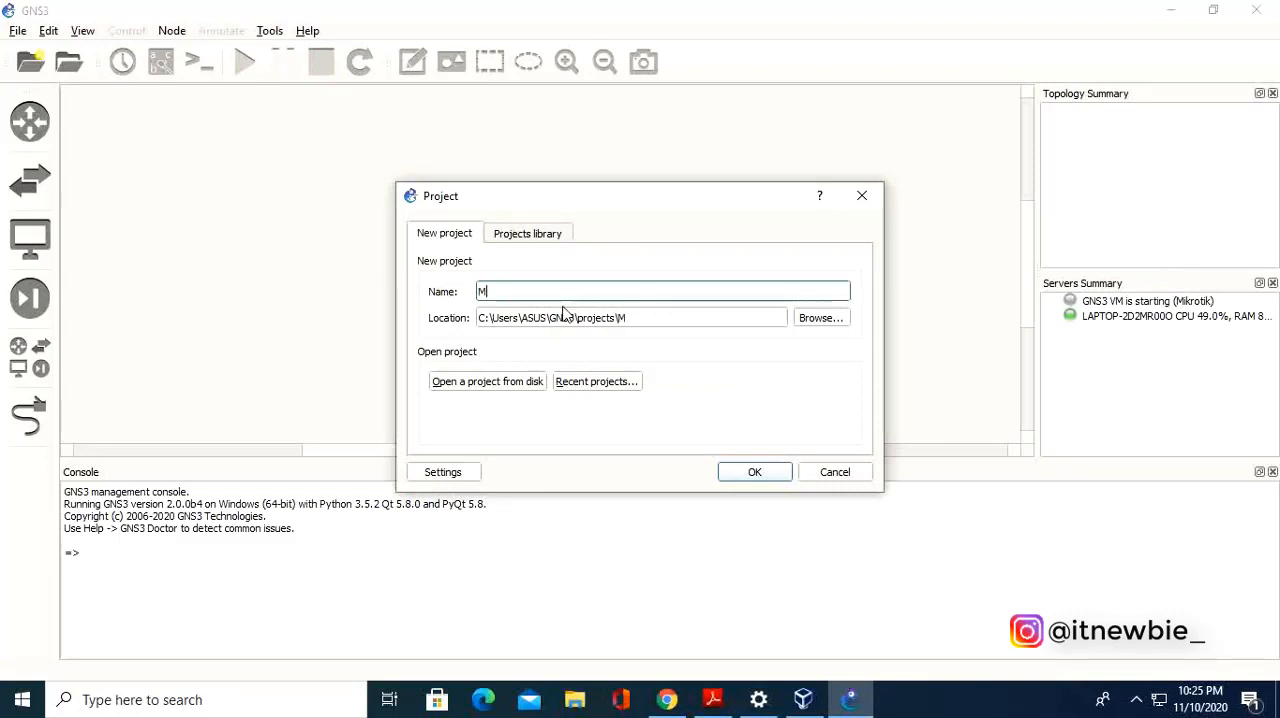
type("ikrotik se")
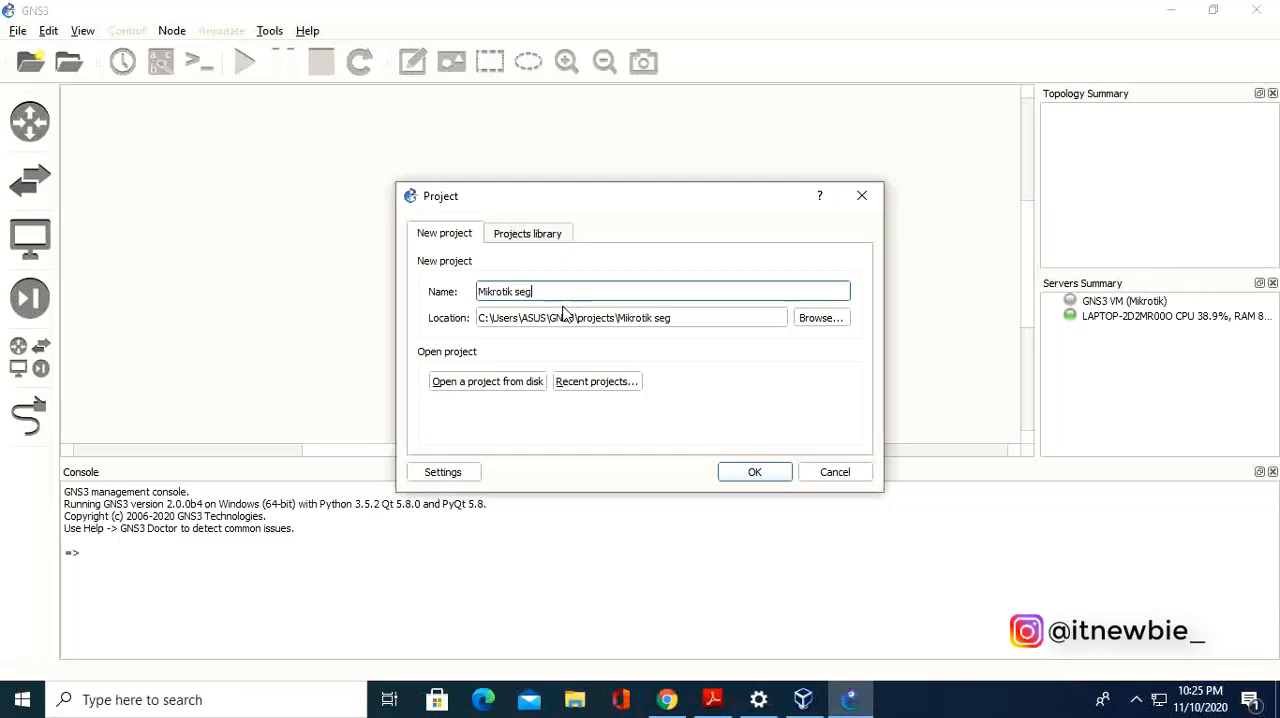
type("bgagi")
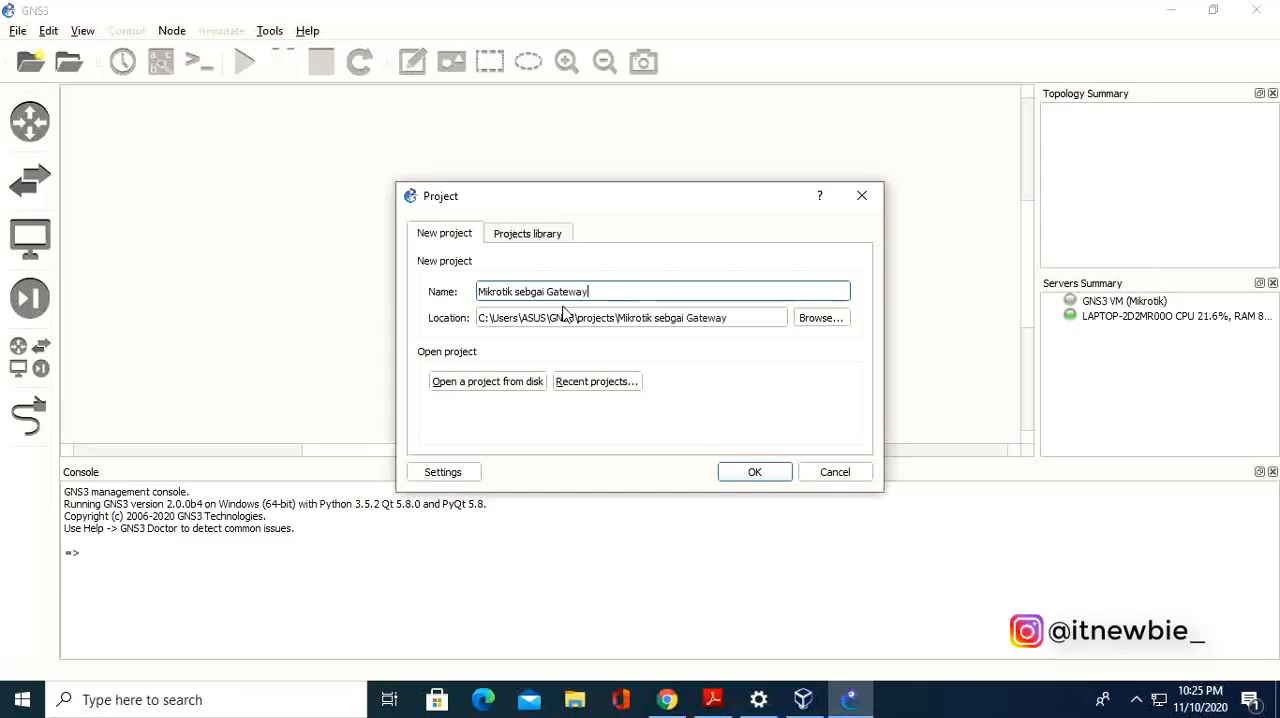
left_click(765, 470)
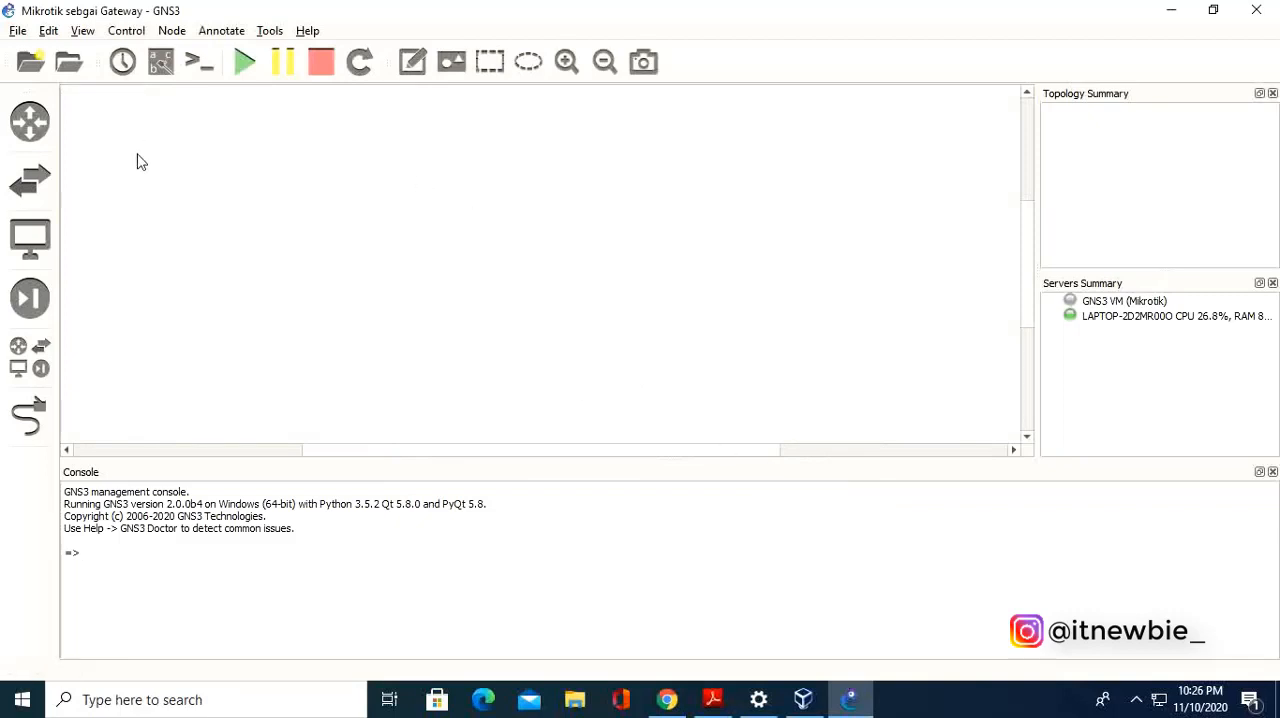
Place a Mikrotik1 router near the middle of the workspace and set its hostname to "RO Mikrotik".
left_click(39, 131)
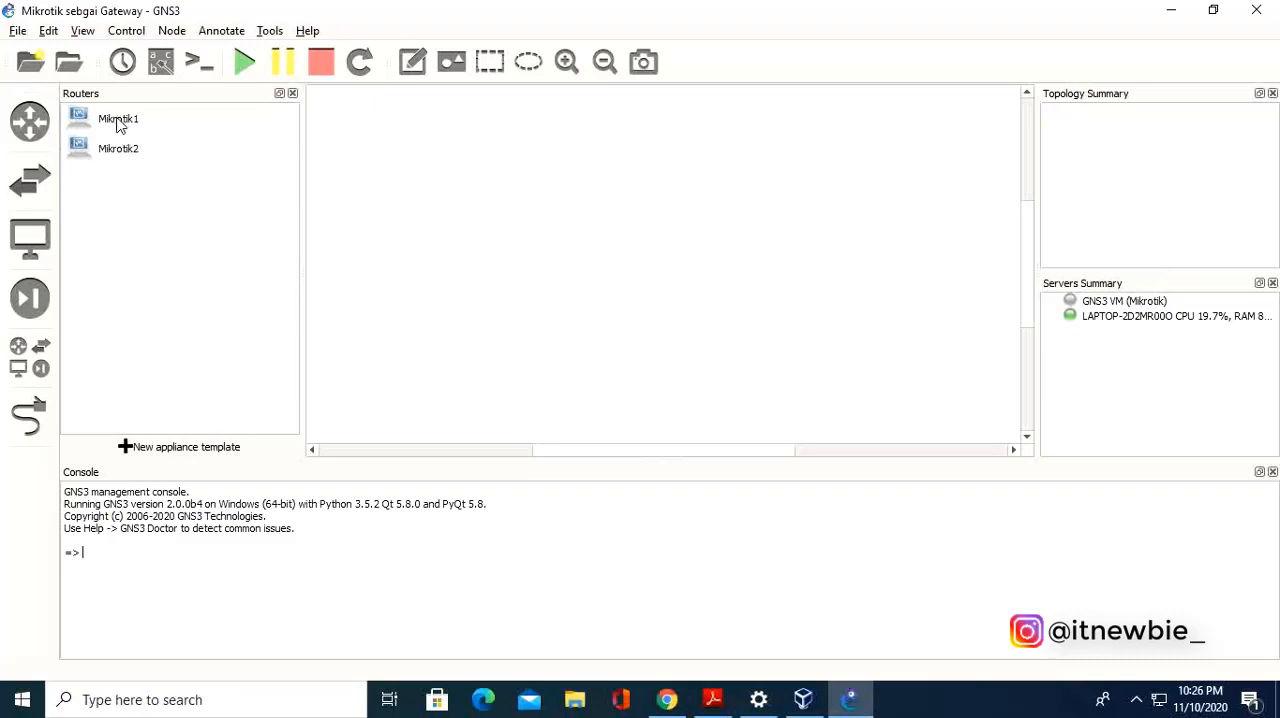
left_click_drag(115, 123, 590, 241)
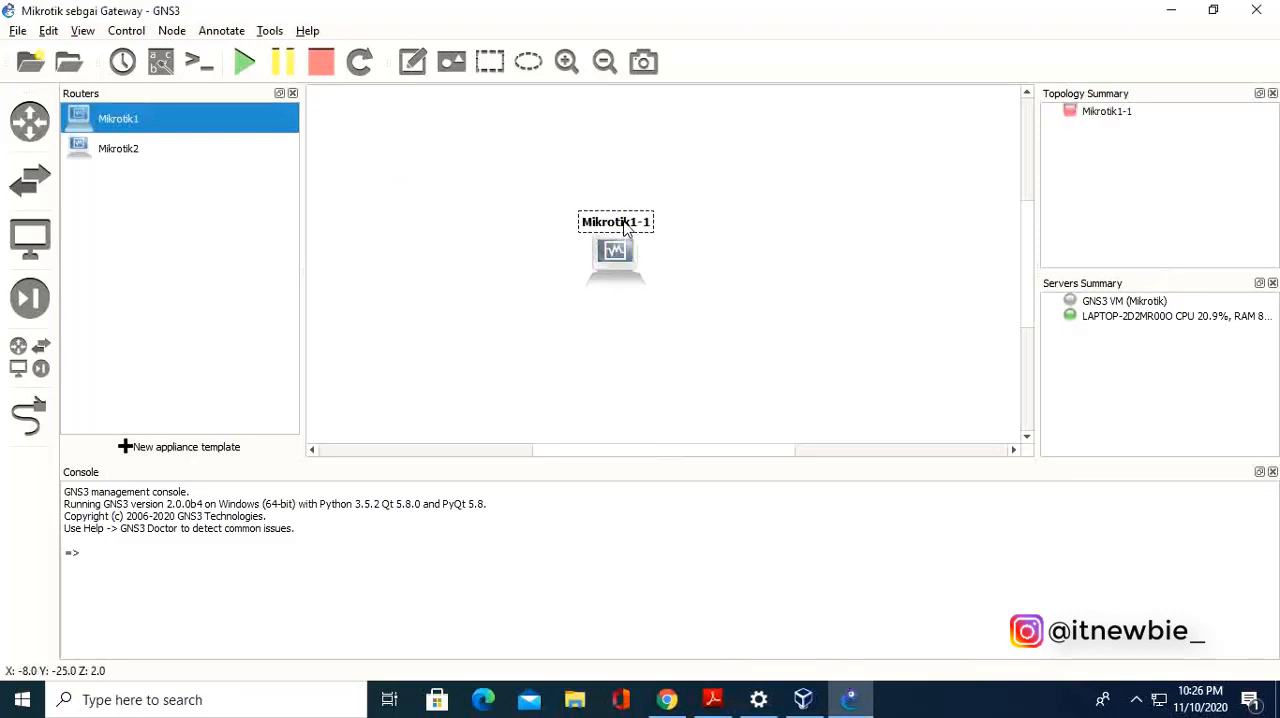
double_click(615, 221)
type("R")
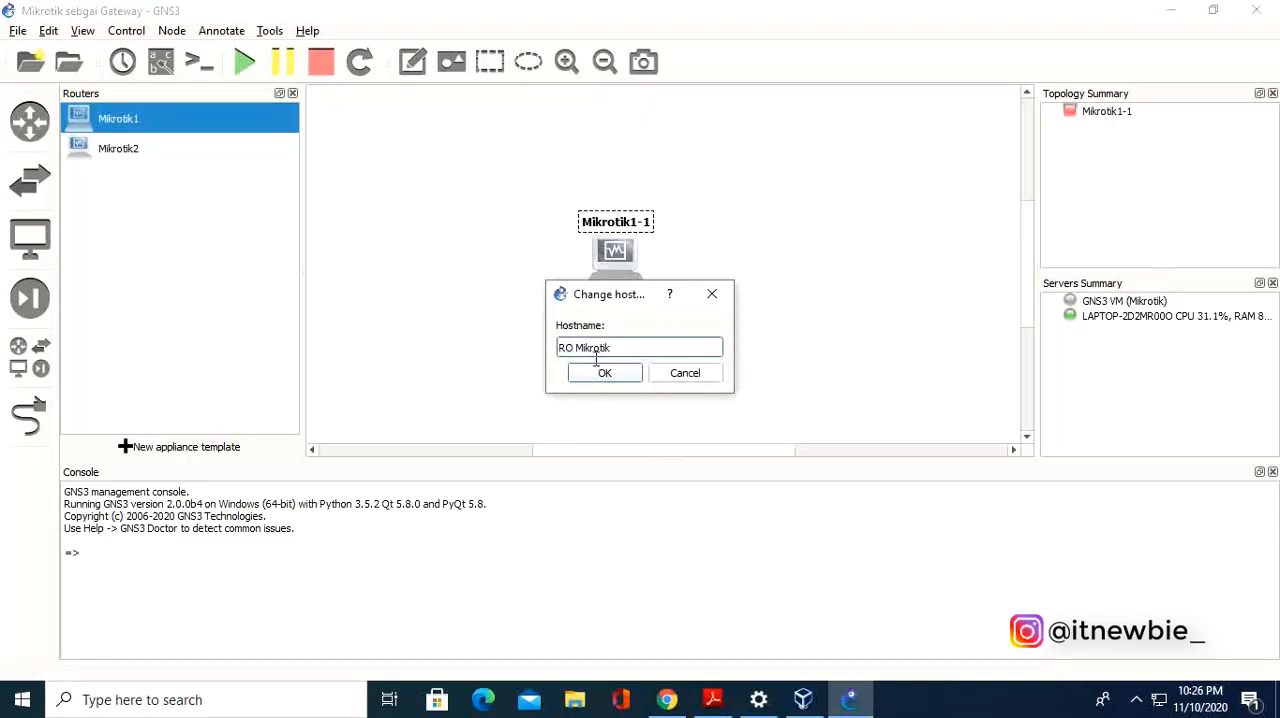
type("O Mikrotik")
left_click(612, 373)
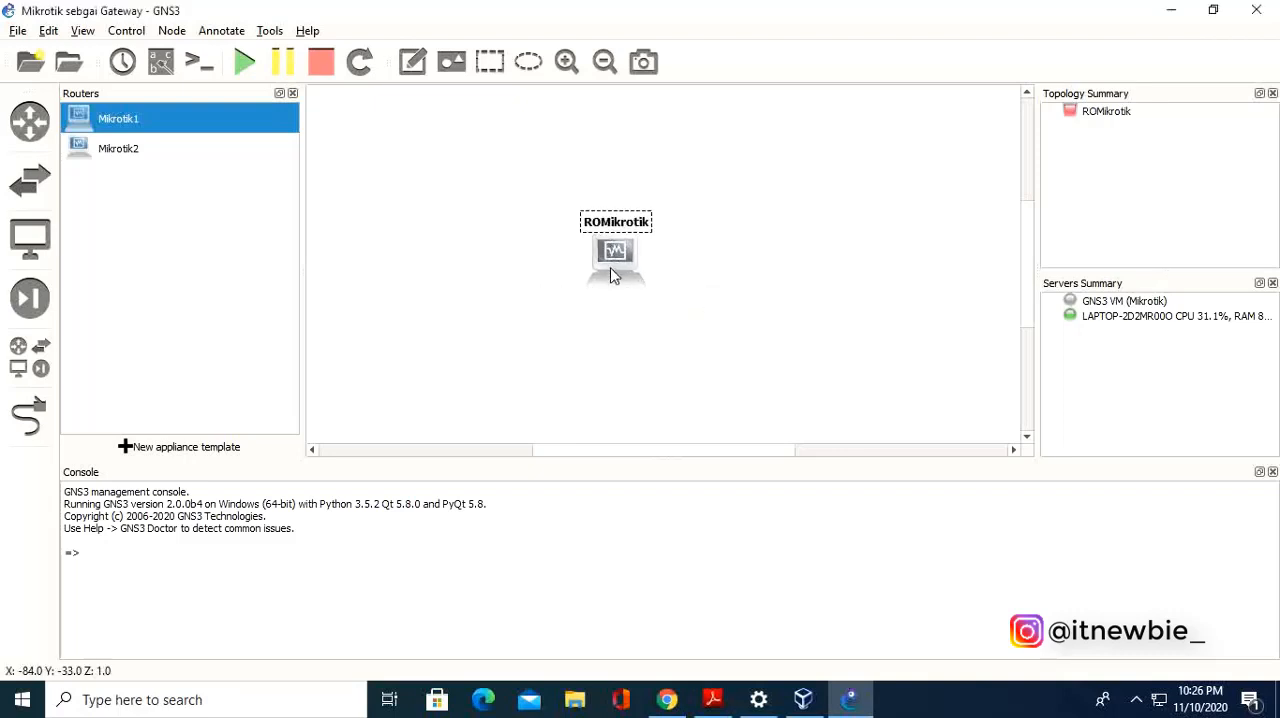
left_click_drag(614, 255, 623, 251)
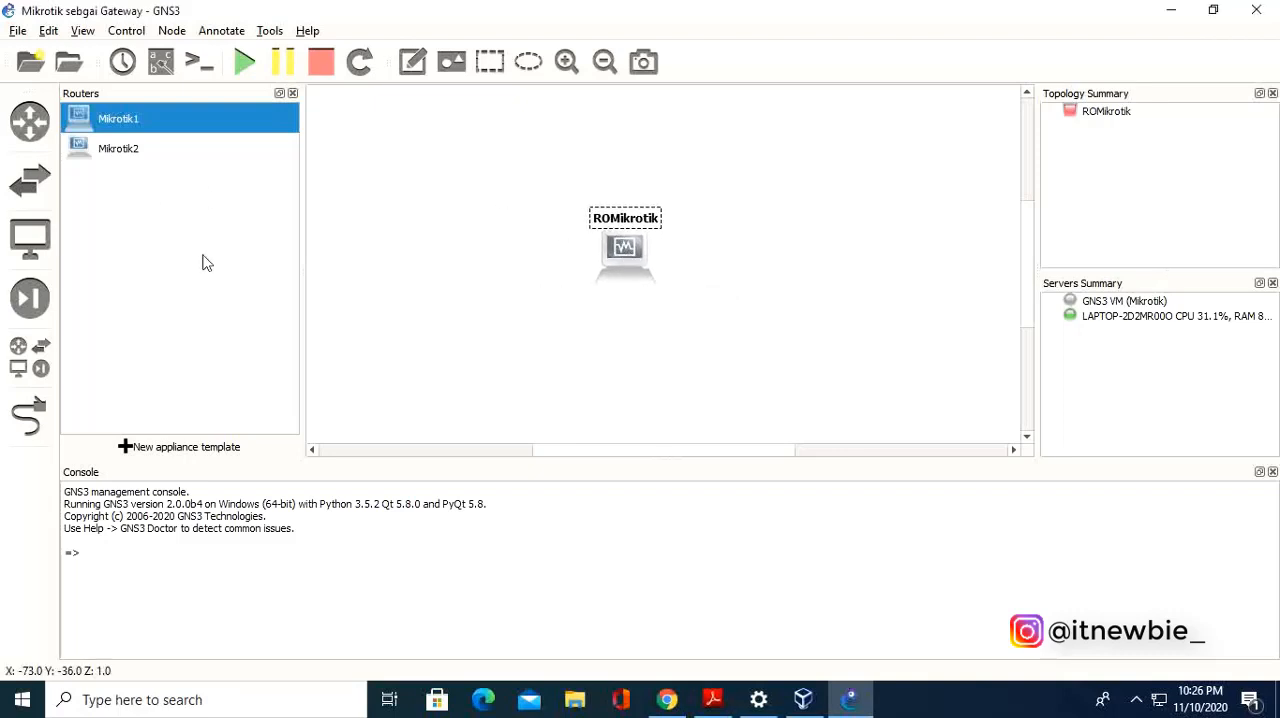
Add a Cloud node to the topology and position it up and to the left of the router.
left_click(28, 364)
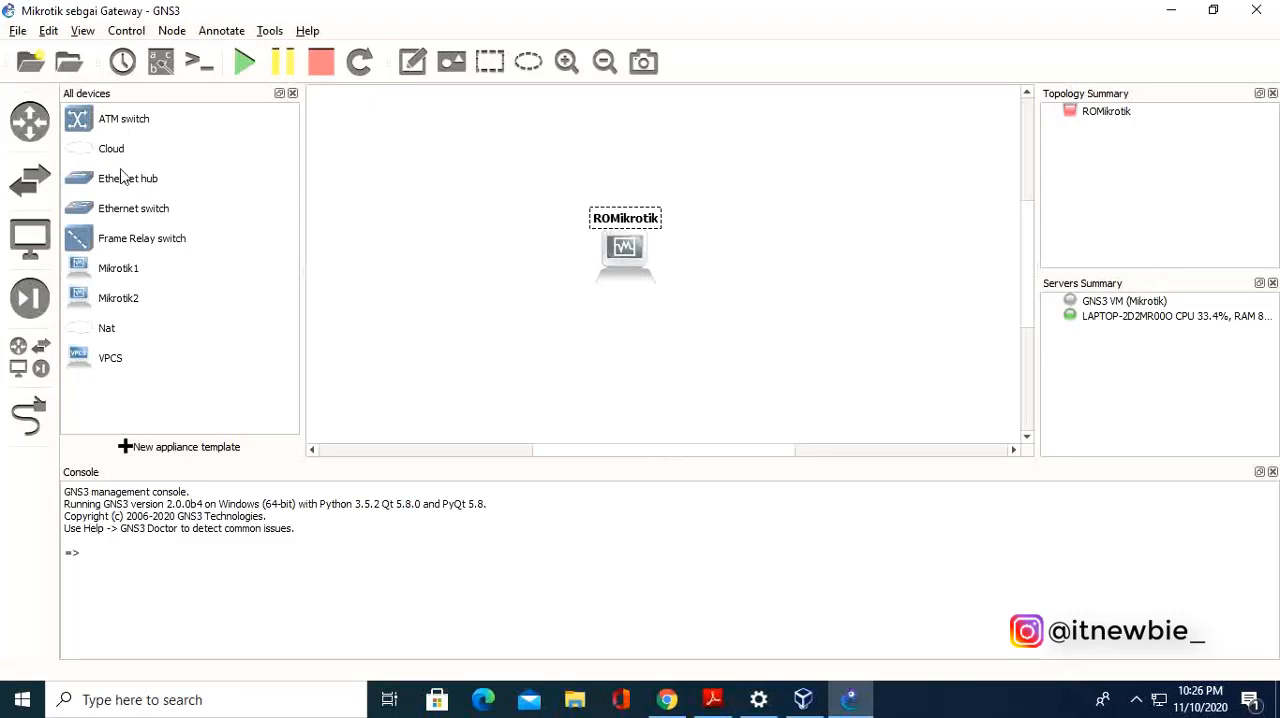
left_click(28, 364)
left_click(28, 364)
left_click(104, 150)
left_click_drag(104, 150, 445, 192)
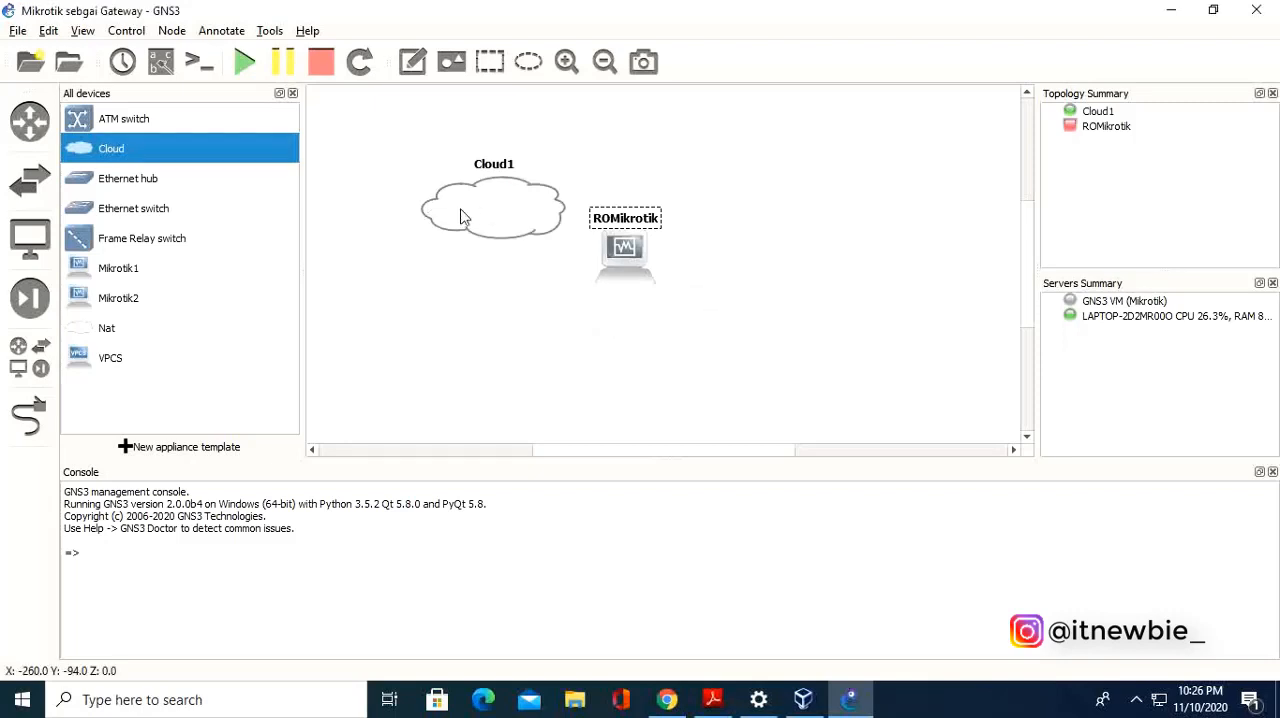
left_click_drag(480, 220, 415, 195)
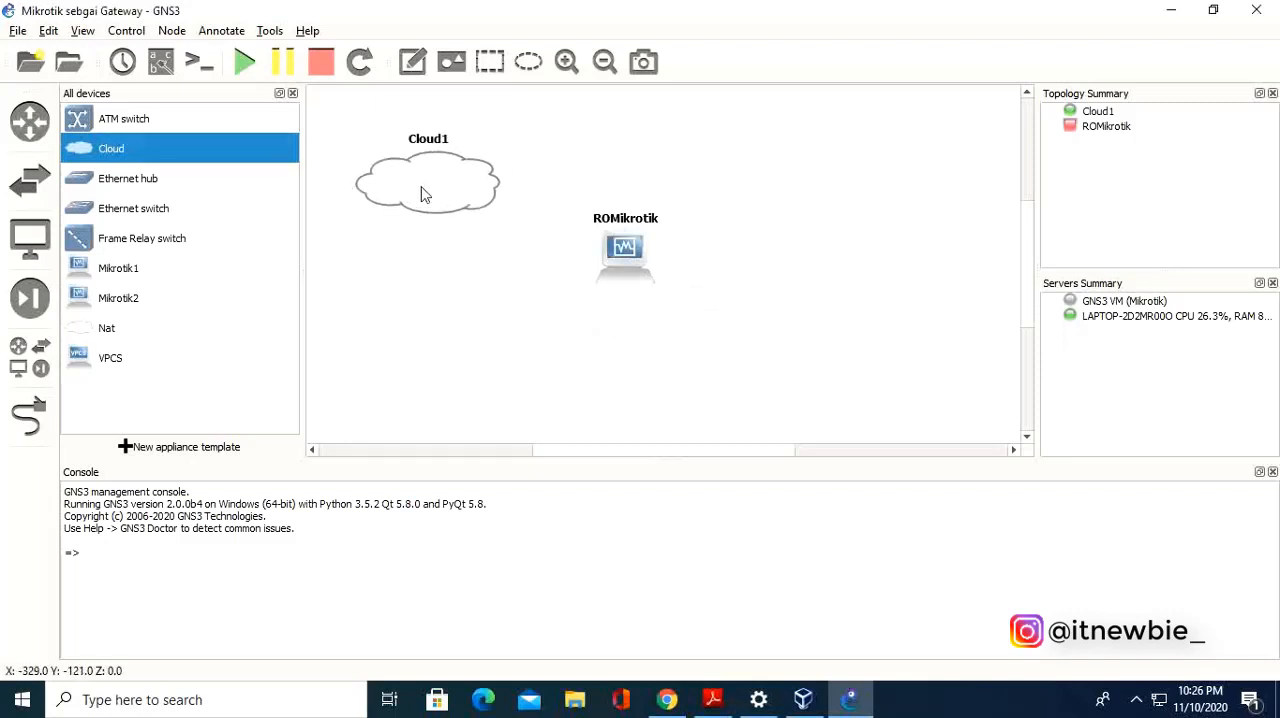
Link the Ethernet port of Cloud1 to Ethernet0 on ROMikrotik.
left_click(29, 418)
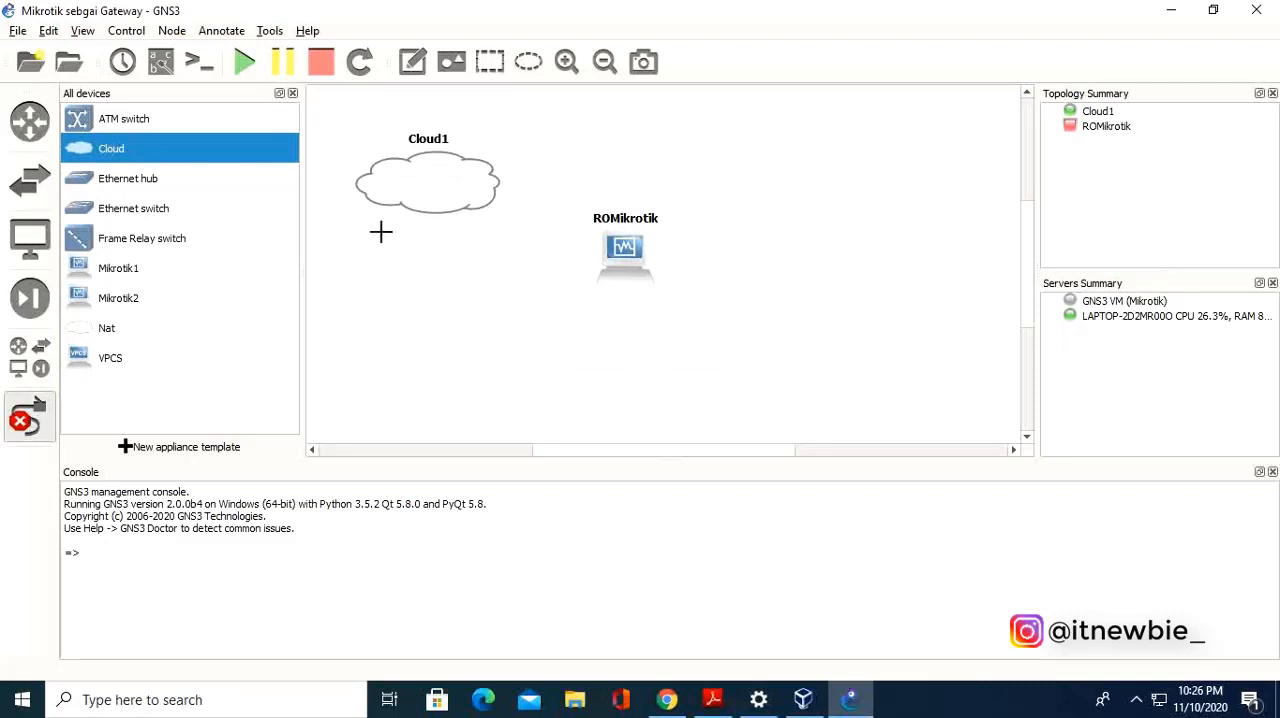
left_click(441, 181)
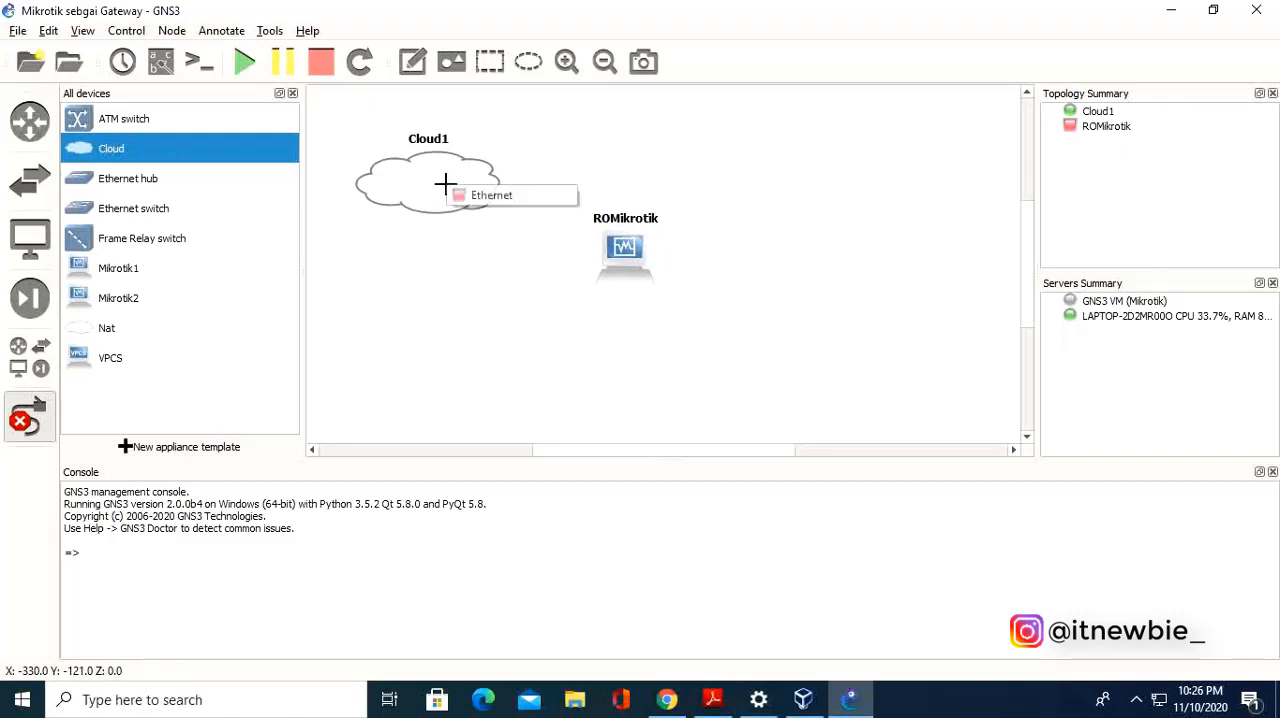
left_click(477, 199)
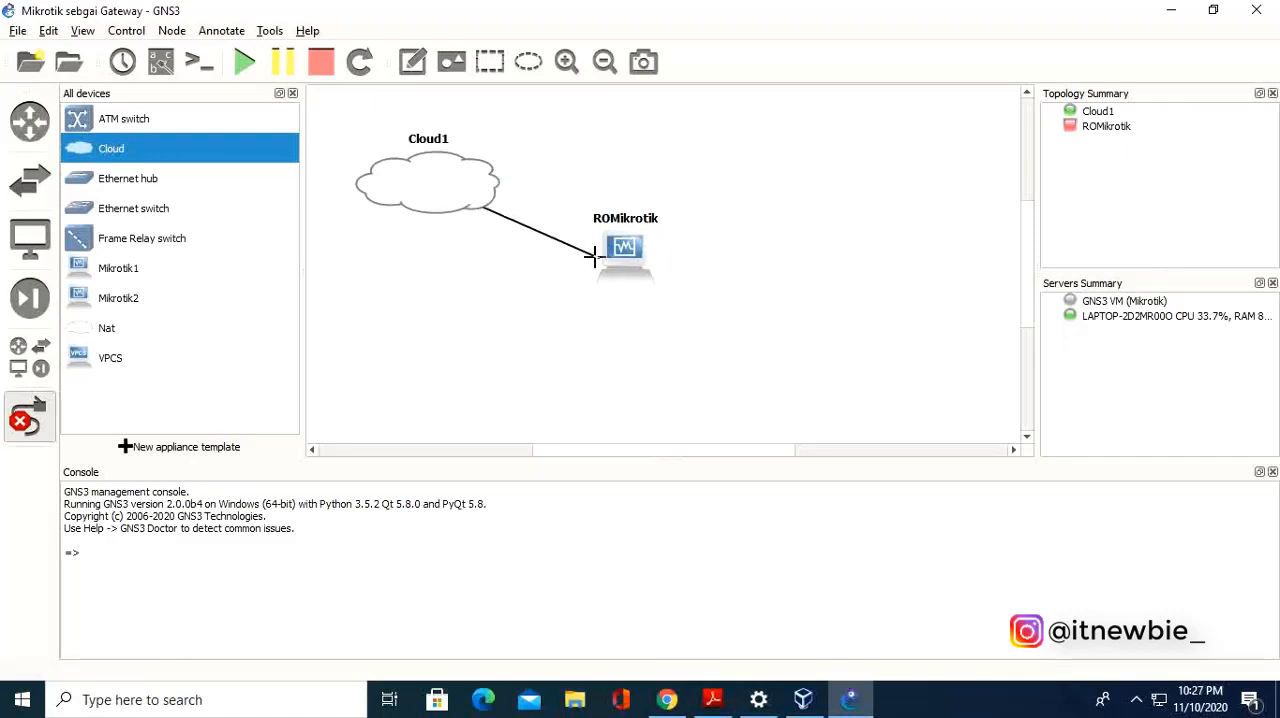
left_click(624, 247)
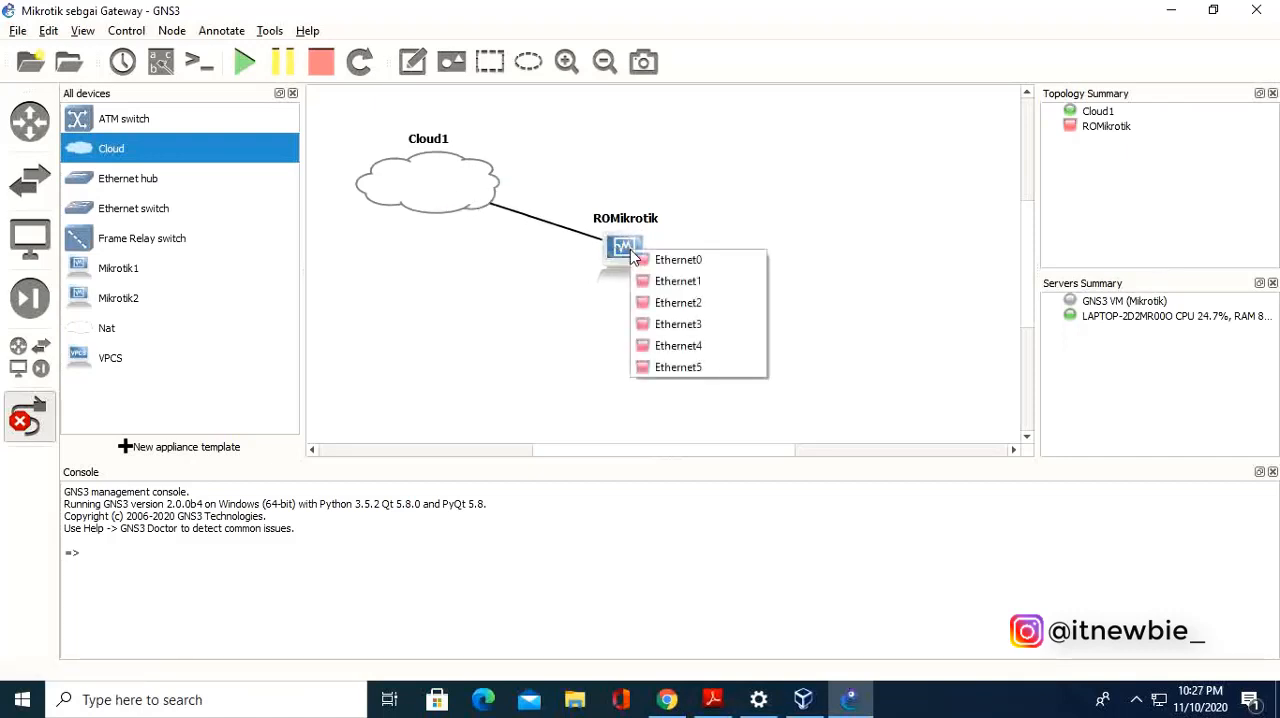
left_click(704, 262)
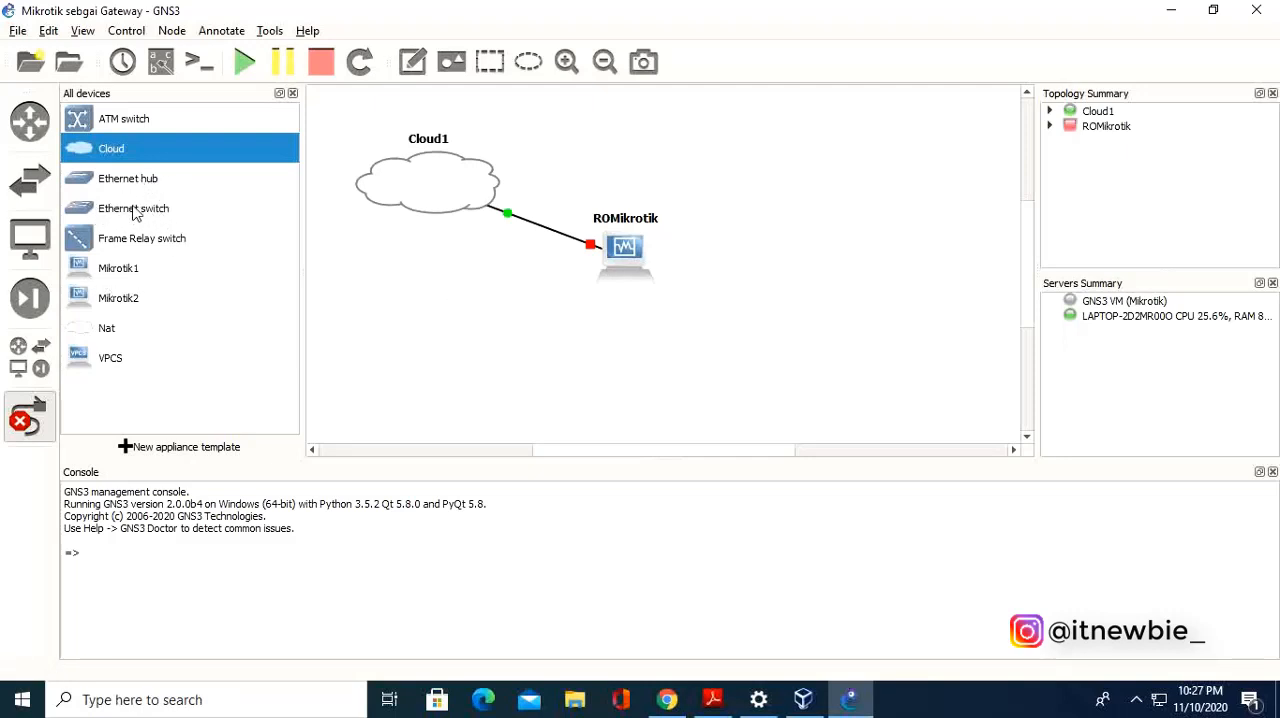
Add an Ethernet switch right of the router and two VPCS nodes beyond it, hosted on the LAPTOP-2D2MR00O server.
left_click_drag(115, 213, 800, 278)
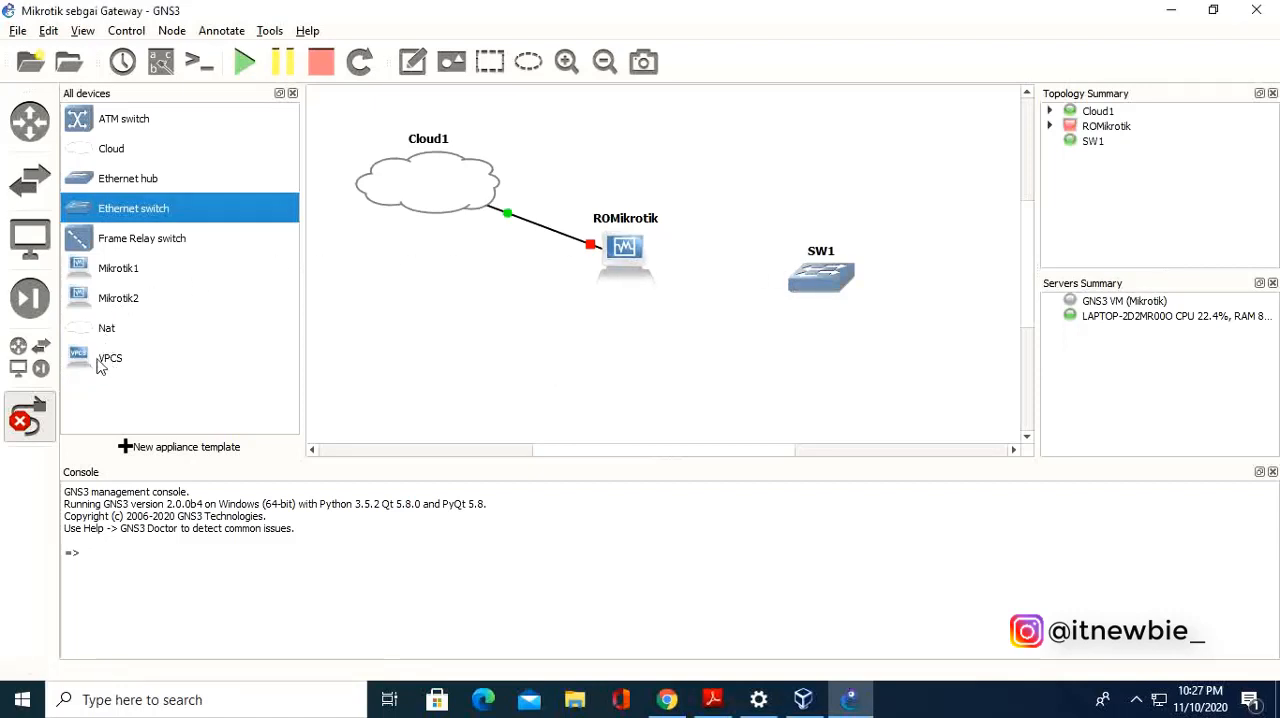
left_click_drag(105, 360, 962, 268)
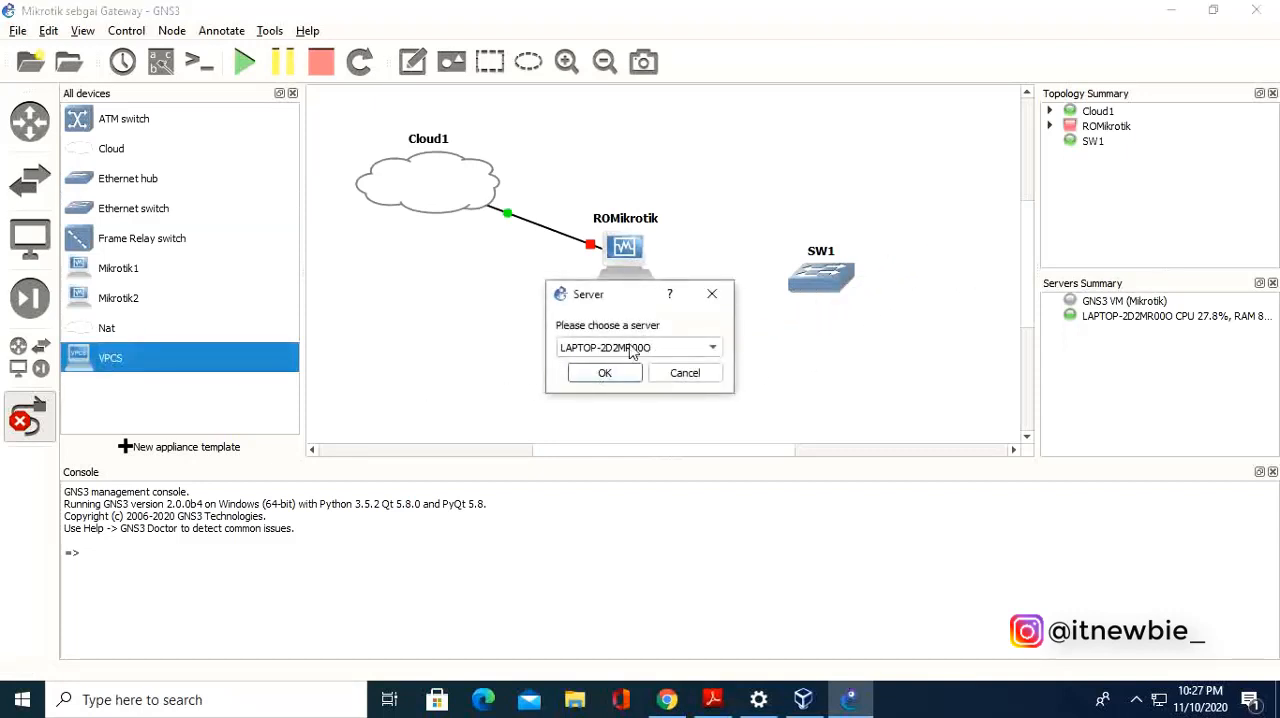
left_click(603, 371)
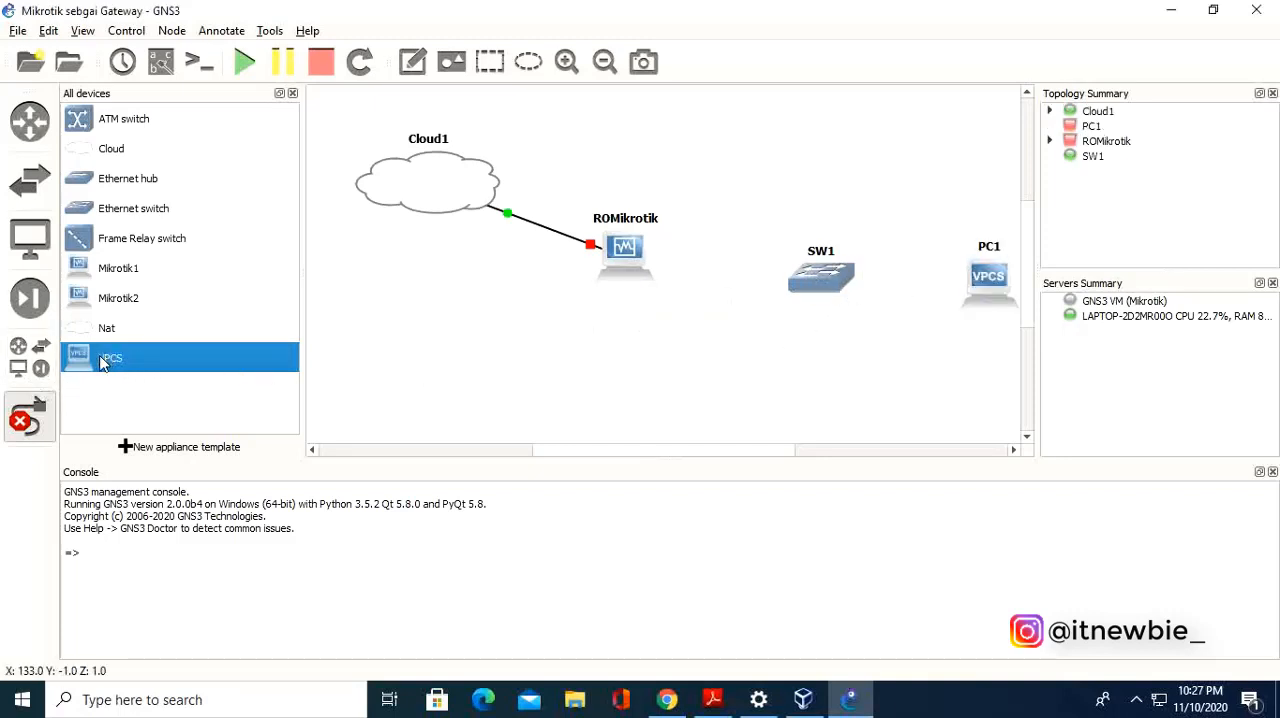
left_click_drag(105, 363, 975, 395)
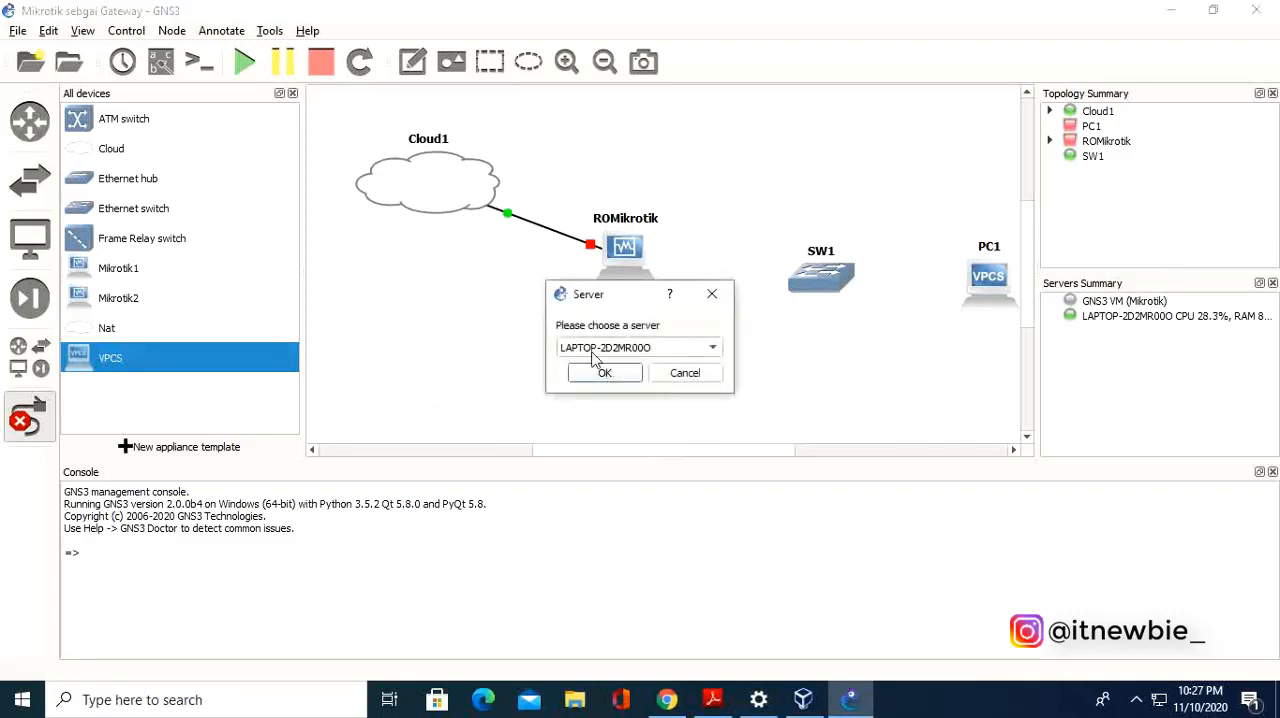
left_click(630, 374)
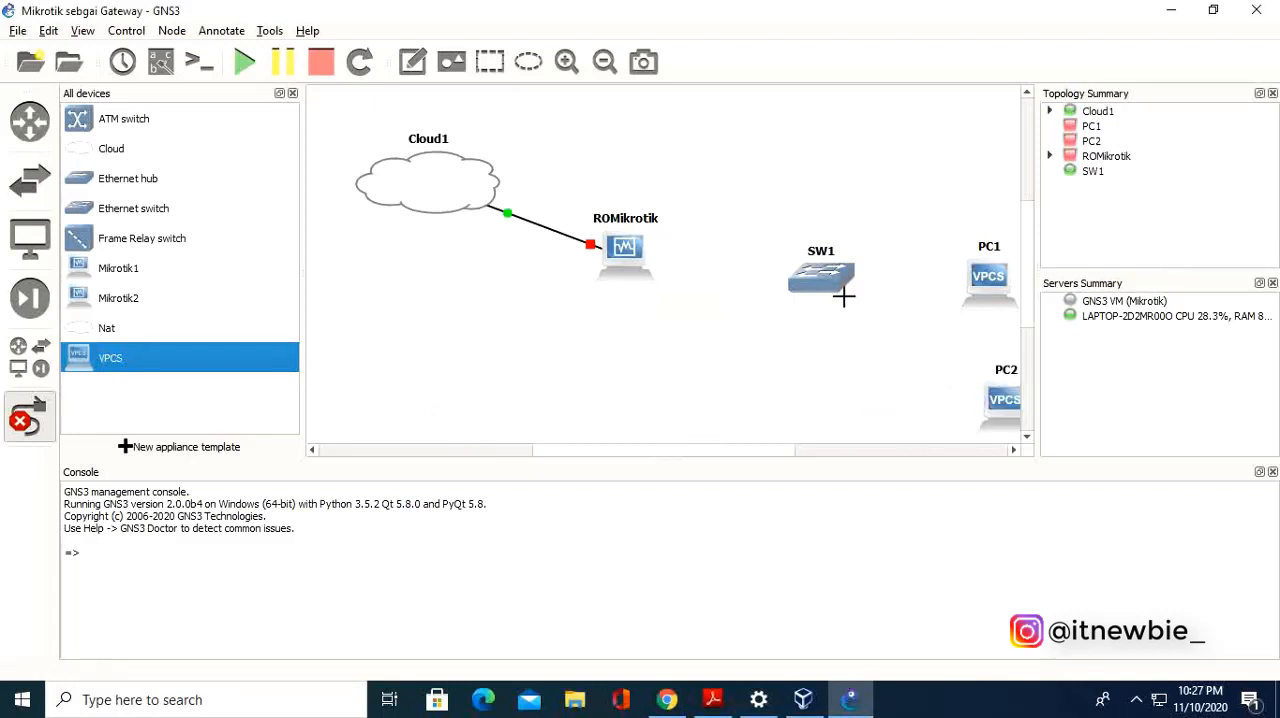
Link ROMikrotik to Ethernet0 on switch SW1.
left_click(28, 420)
left_click(30, 420)
left_click(624, 247)
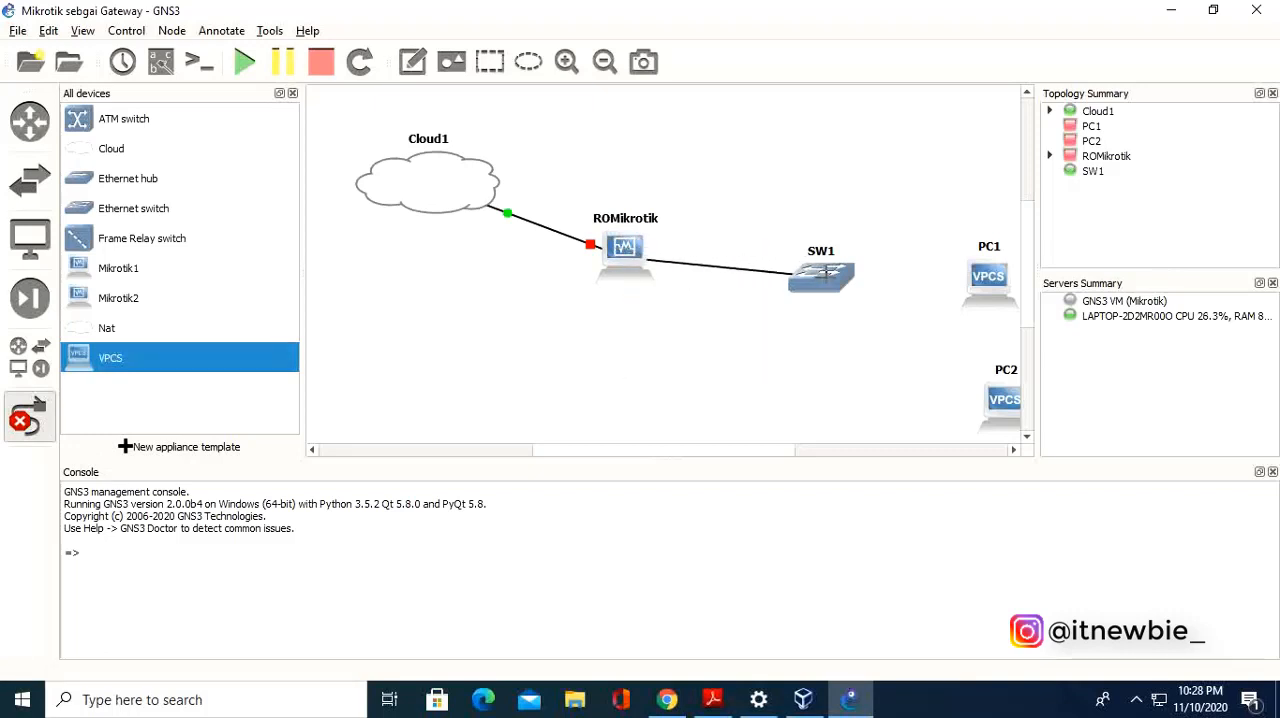
left_click(823, 281)
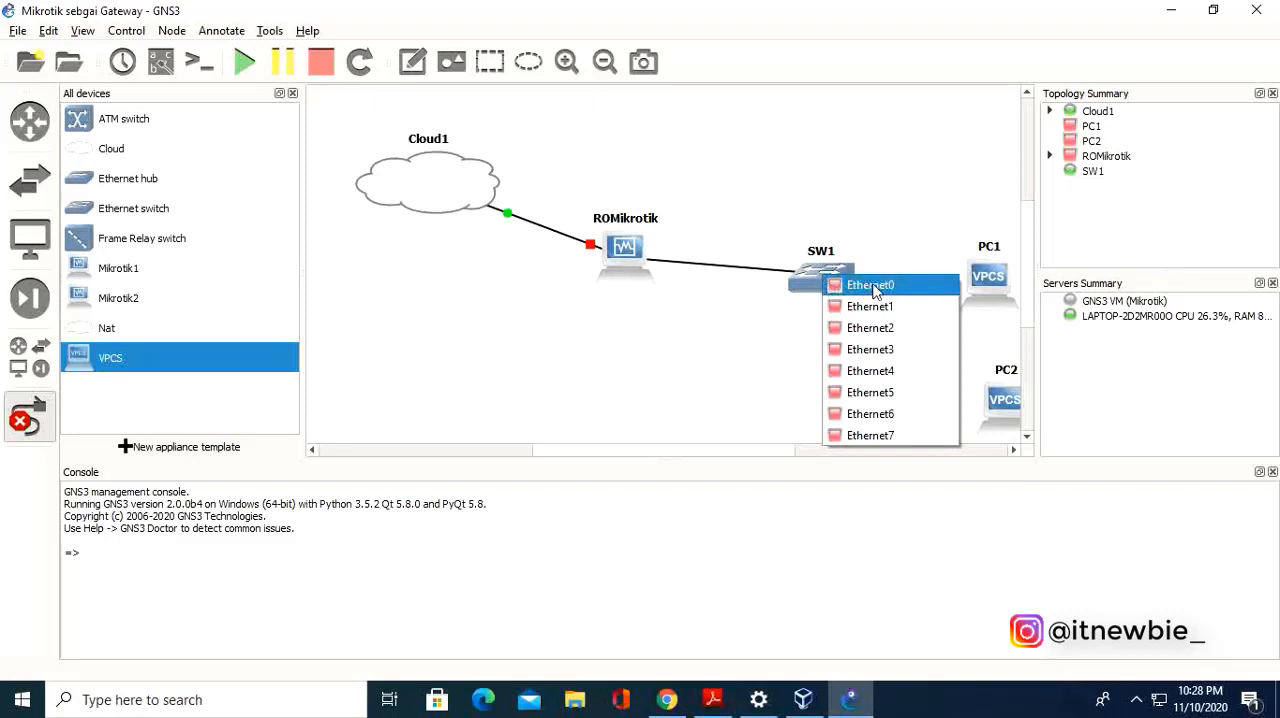
left_click(873, 287)
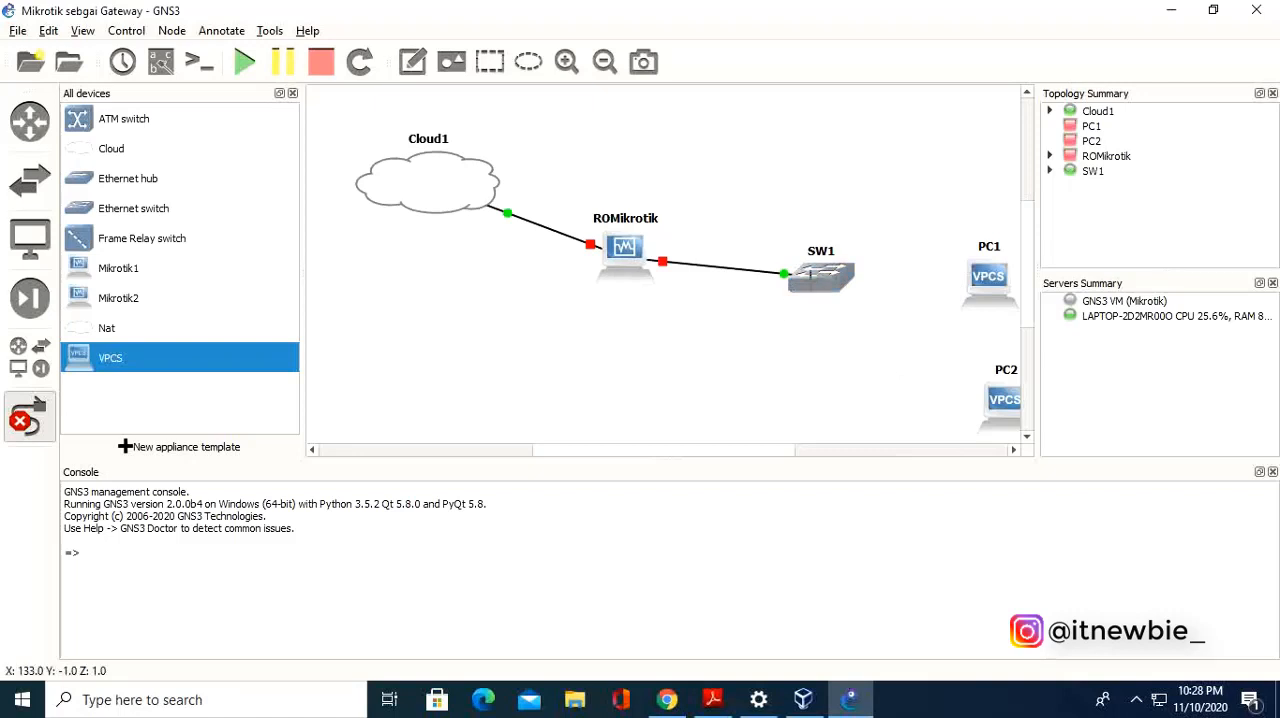
Link Ethernet1 on switch SW1 to PC1.
left_click(832, 270)
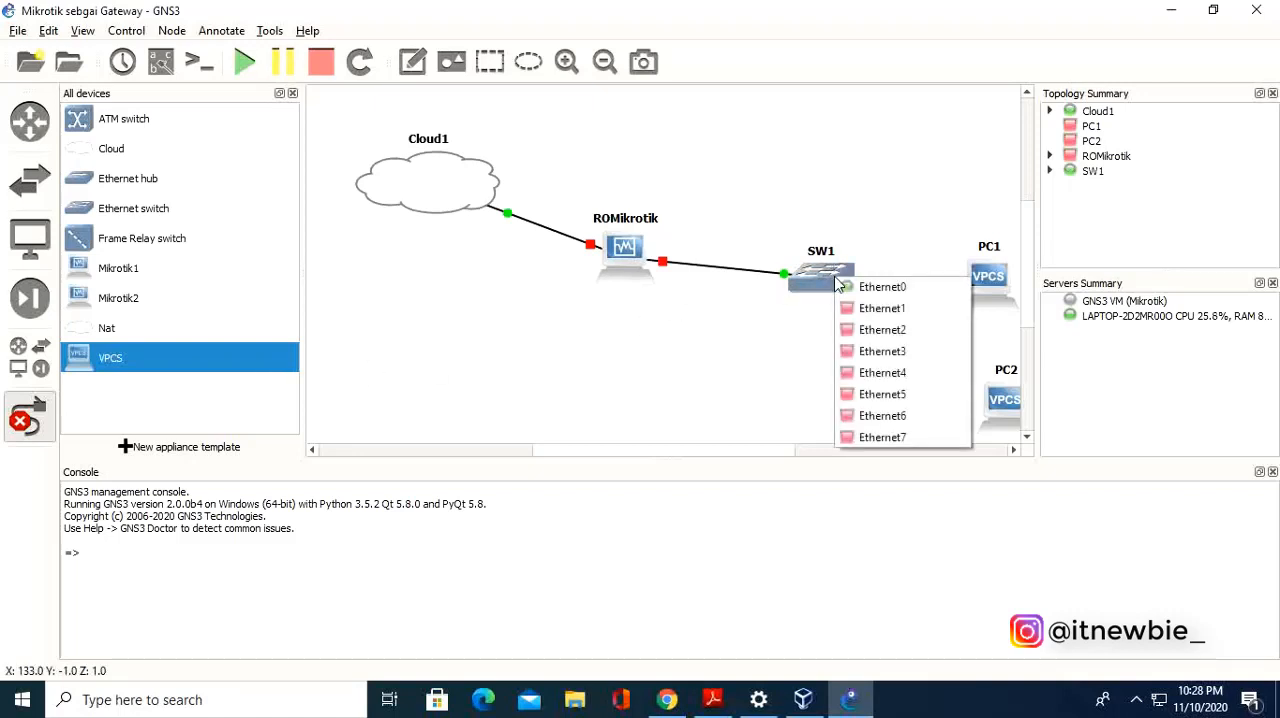
left_click(868, 382)
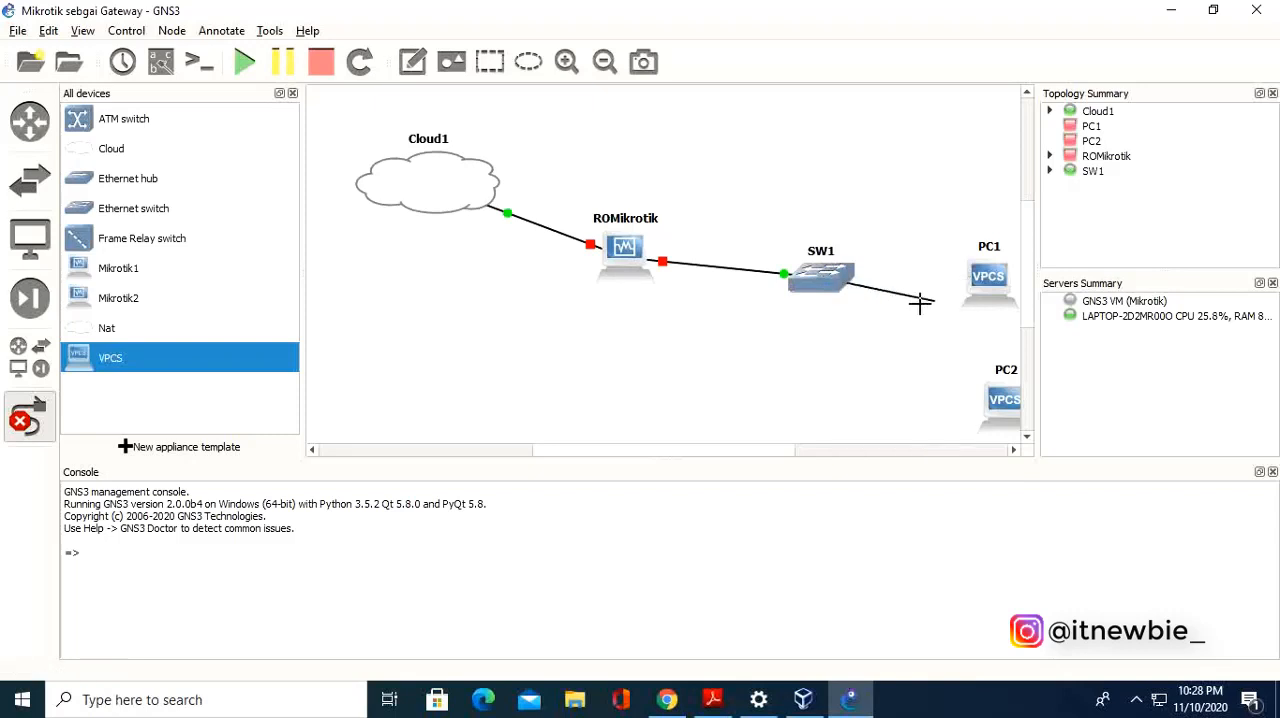
left_click(1000, 278)
left_click(1030, 289)
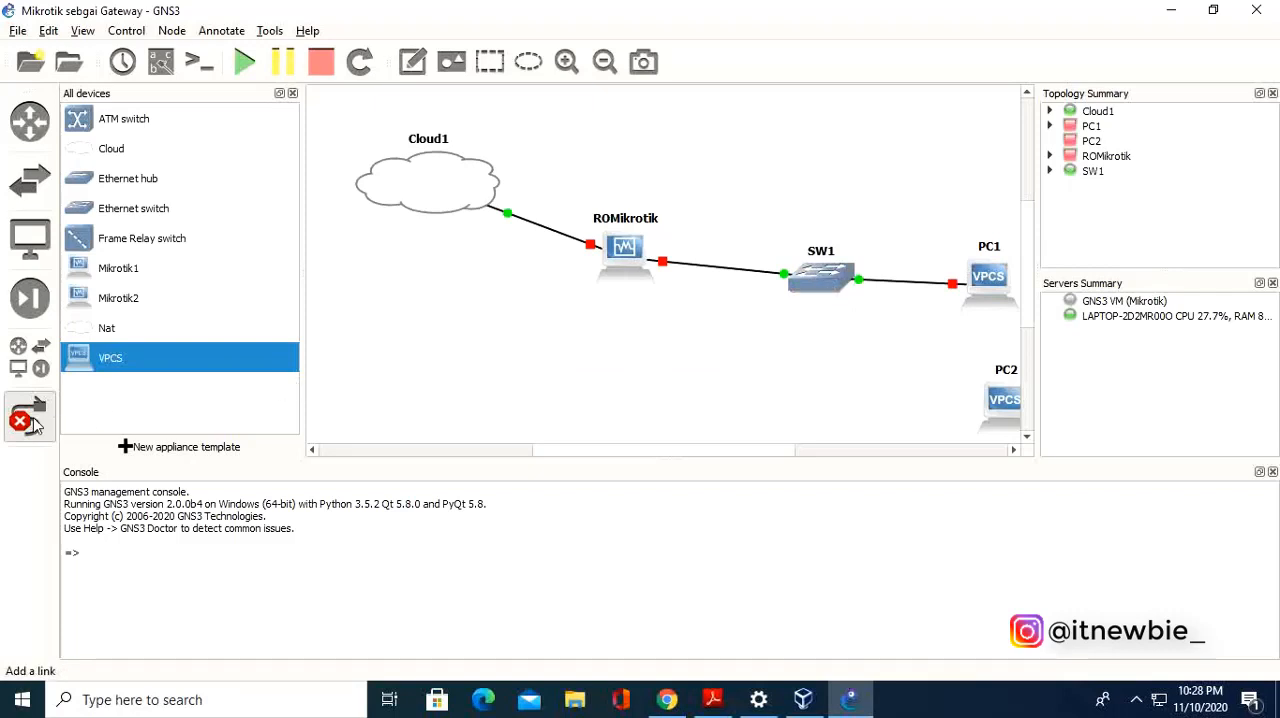
Link Ethernet2 on SW1 to Ethernet0 on PC2, and move Cloud1 slightly upward.
left_click(831, 285)
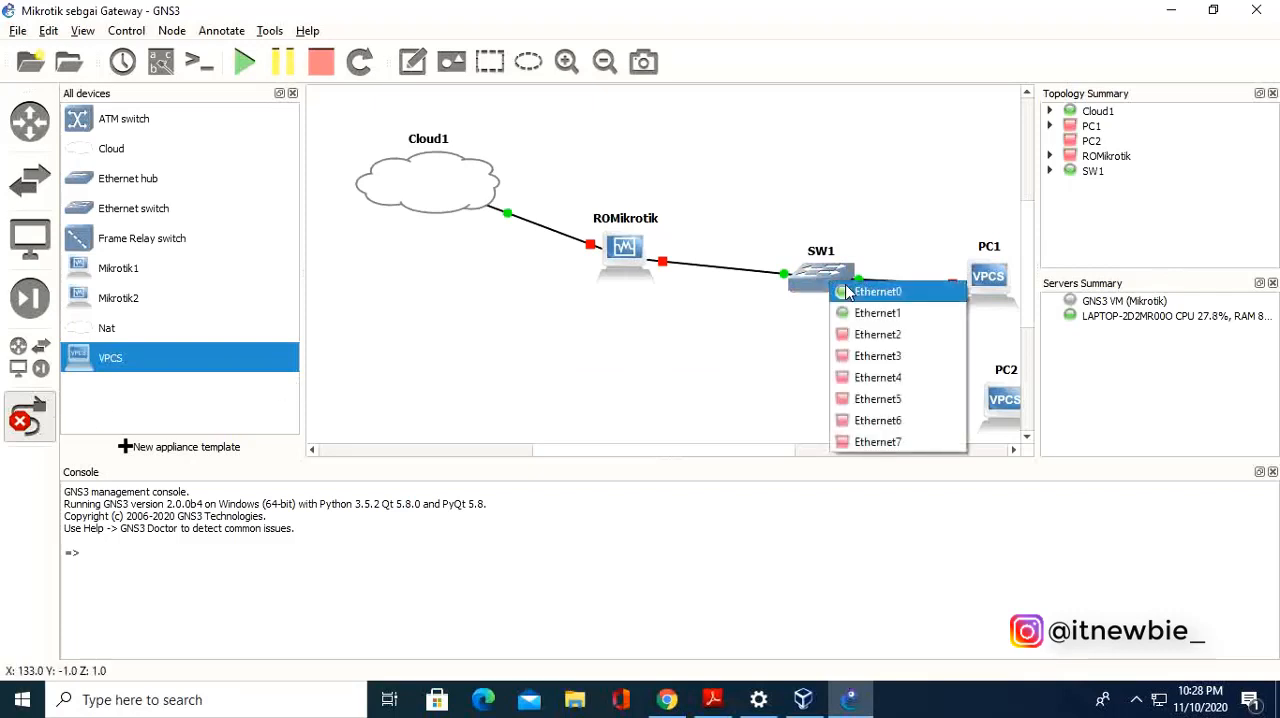
left_click(893, 333)
left_click(1010, 409)
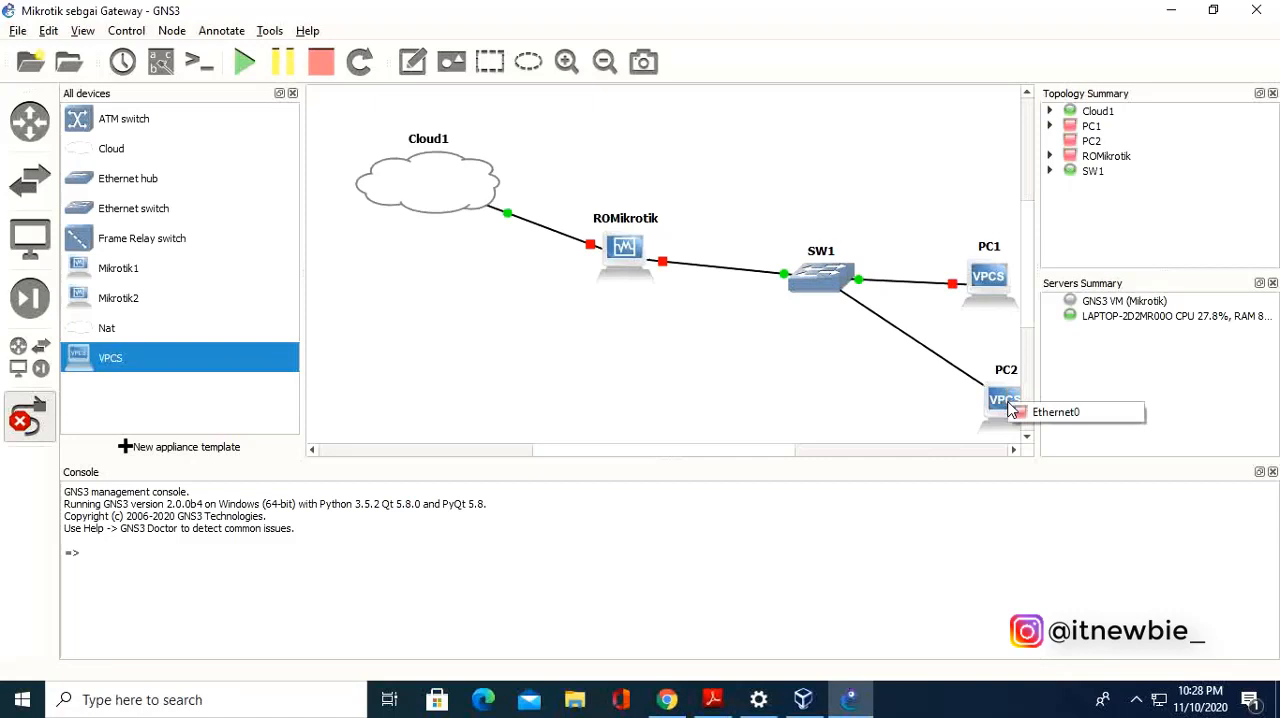
left_click(1060, 413)
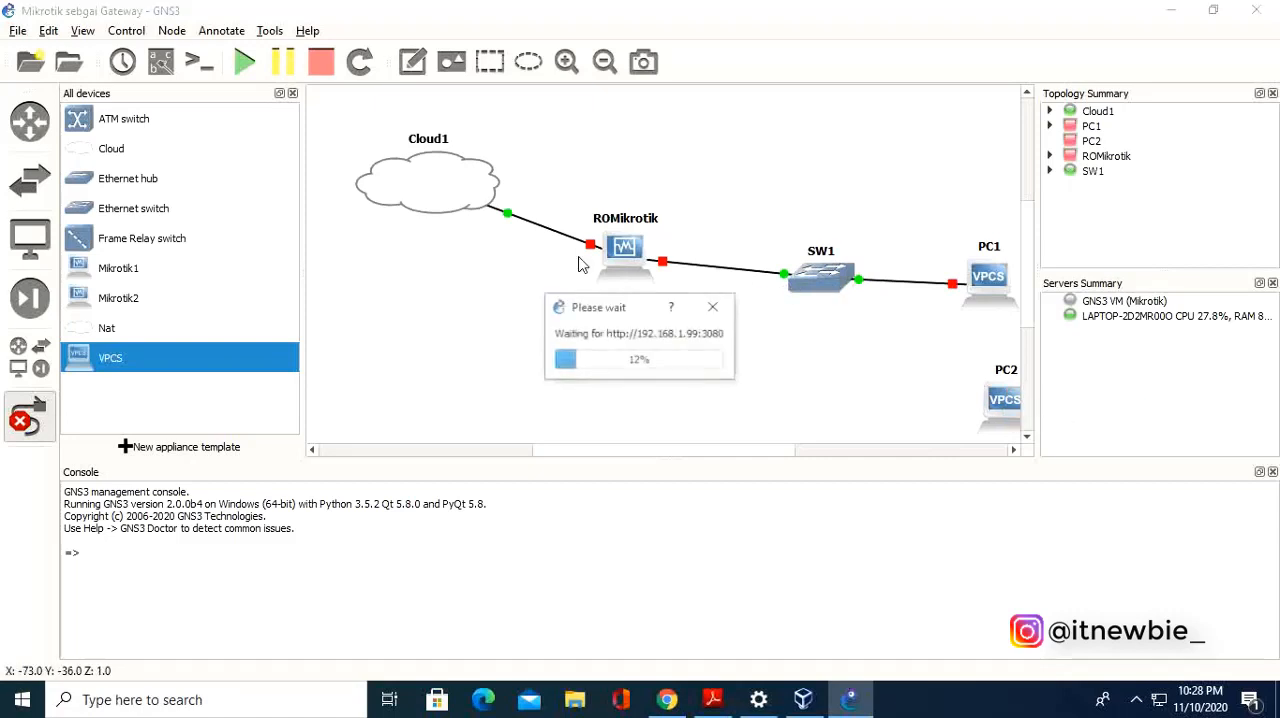
left_click(30, 422)
left_click_drag(443, 211, 444, 187)
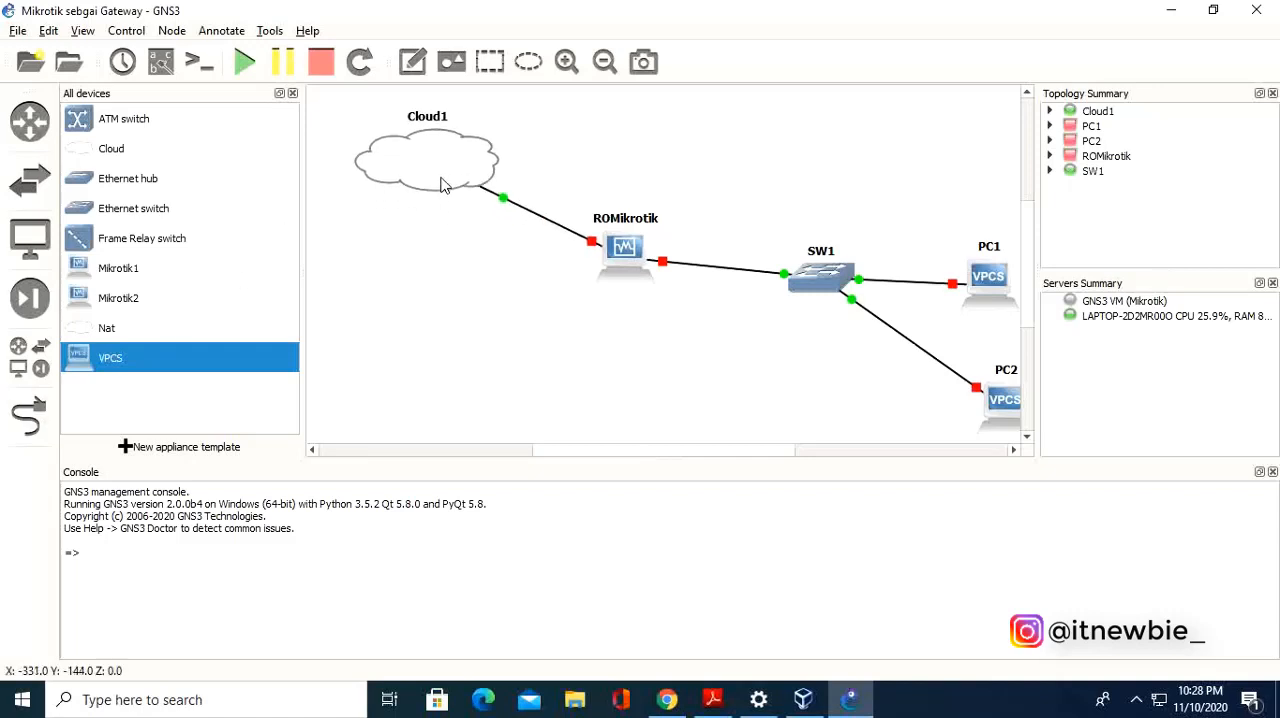
Rearrange the topology more compactly, moving ROMikrotik under Cloud1 and shifting SW1, PC1 and PC2 closer to the router.
left_click_drag(578, 250, 507, 268)
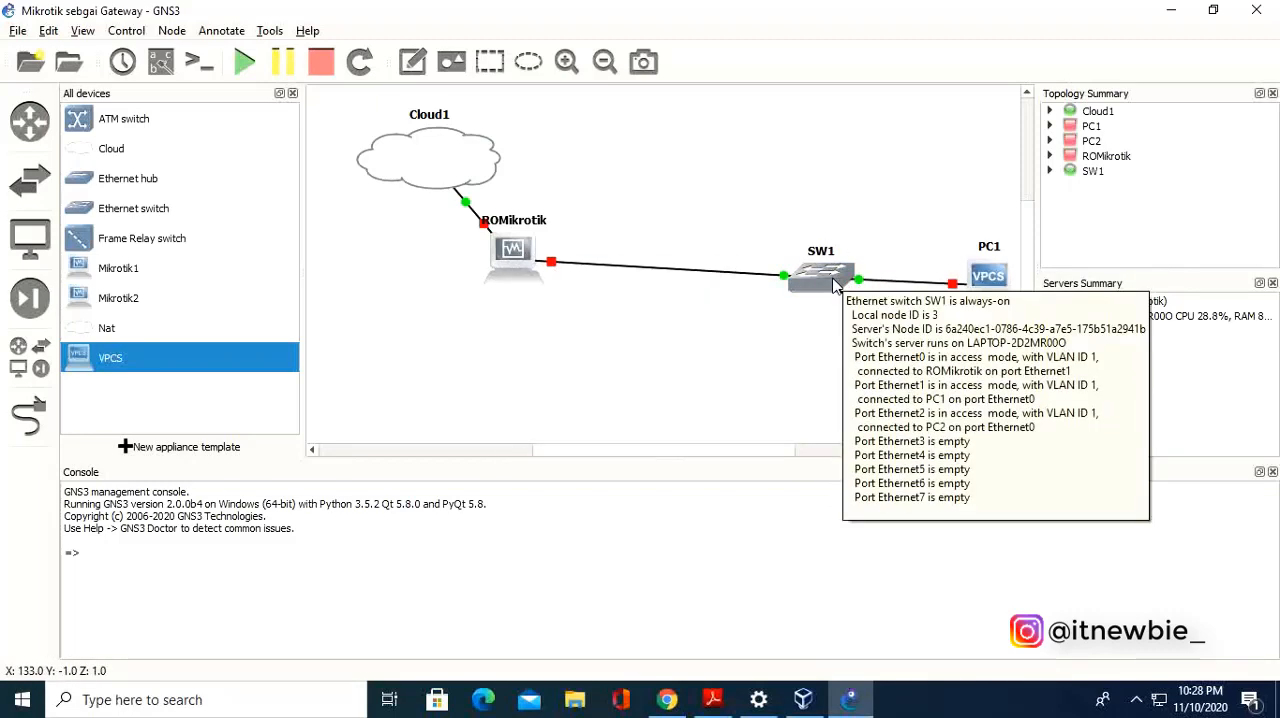
left_click_drag(852, 285, 777, 278)
left_click_drag(1000, 277, 897, 264)
left_click_drag(1008, 408, 892, 370)
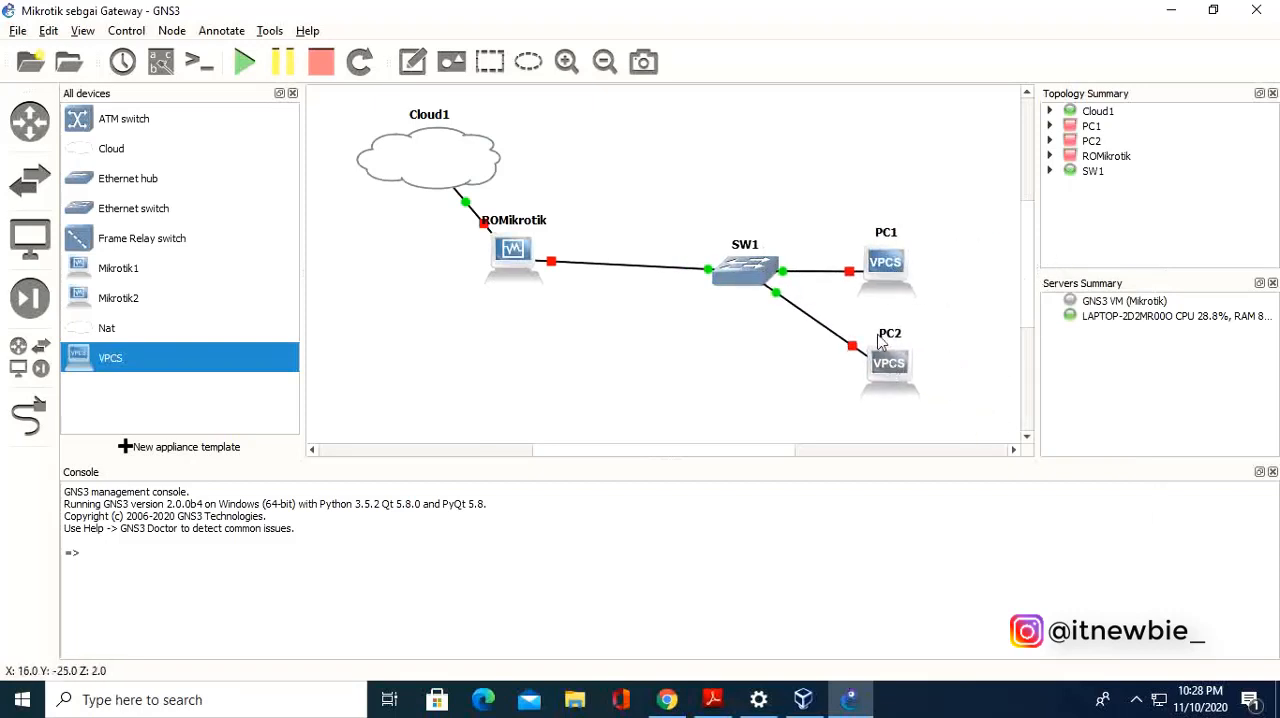
left_click_drag(757, 280, 710, 278)
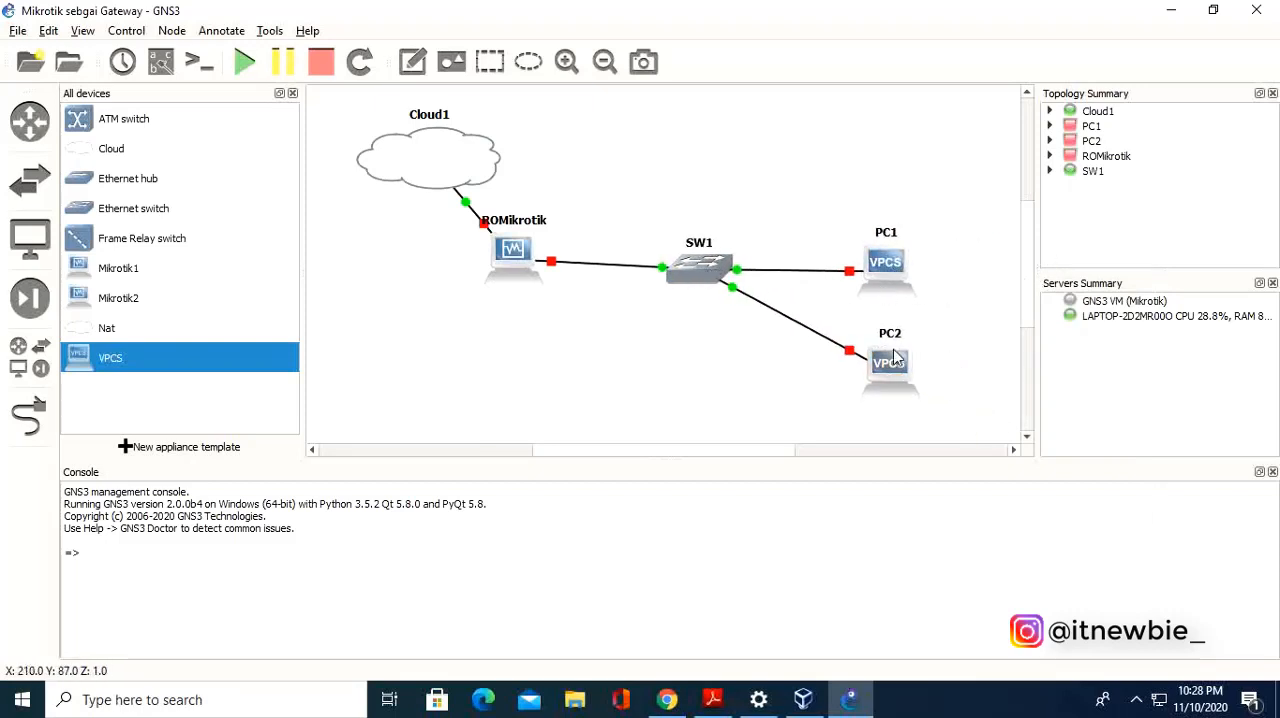
left_click_drag(900, 366, 929, 369)
left_click_drag(908, 291, 911, 279)
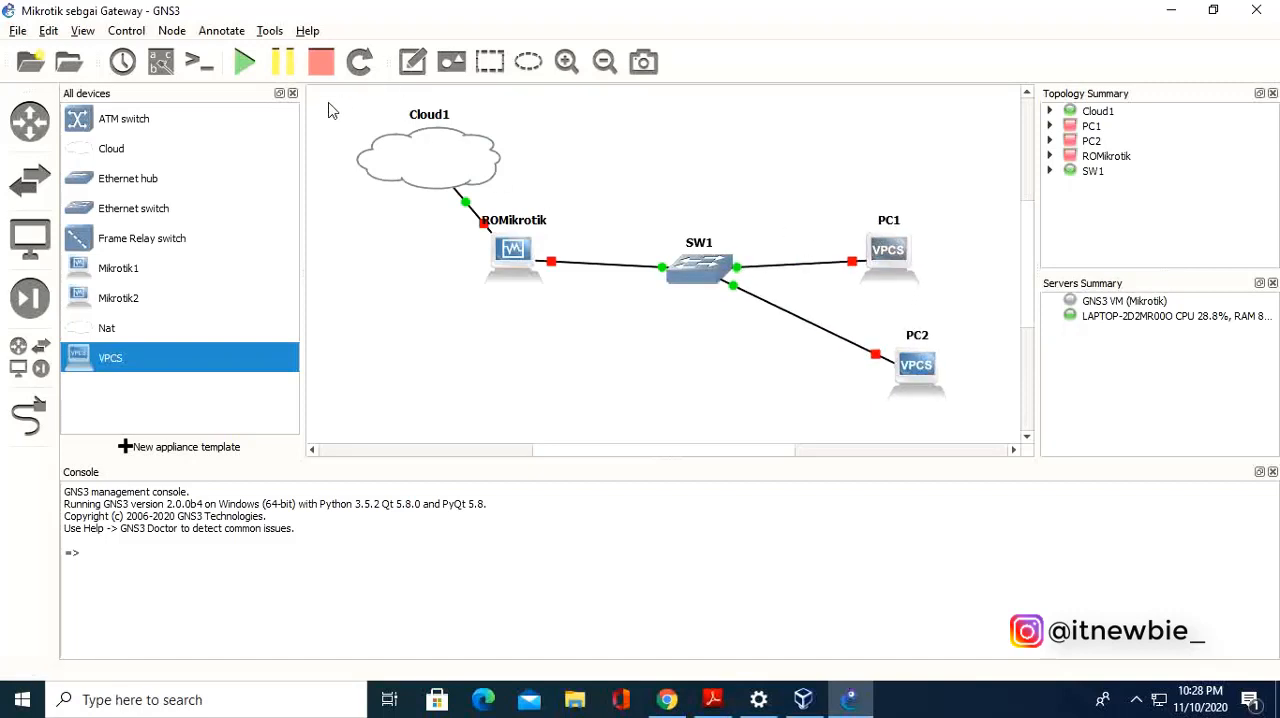
Start all devices in the topology and open the ROMikrotik console.
left_click_drag(329, 102, 986, 415)
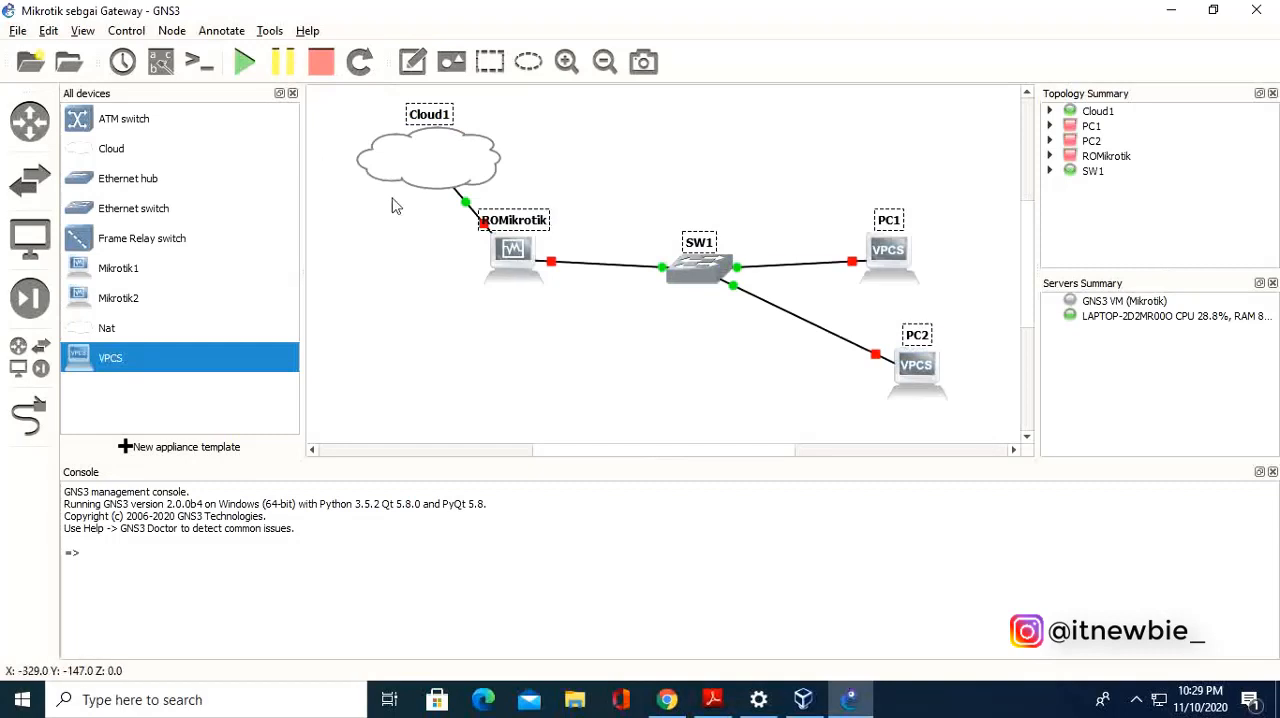
left_click(250, 64)
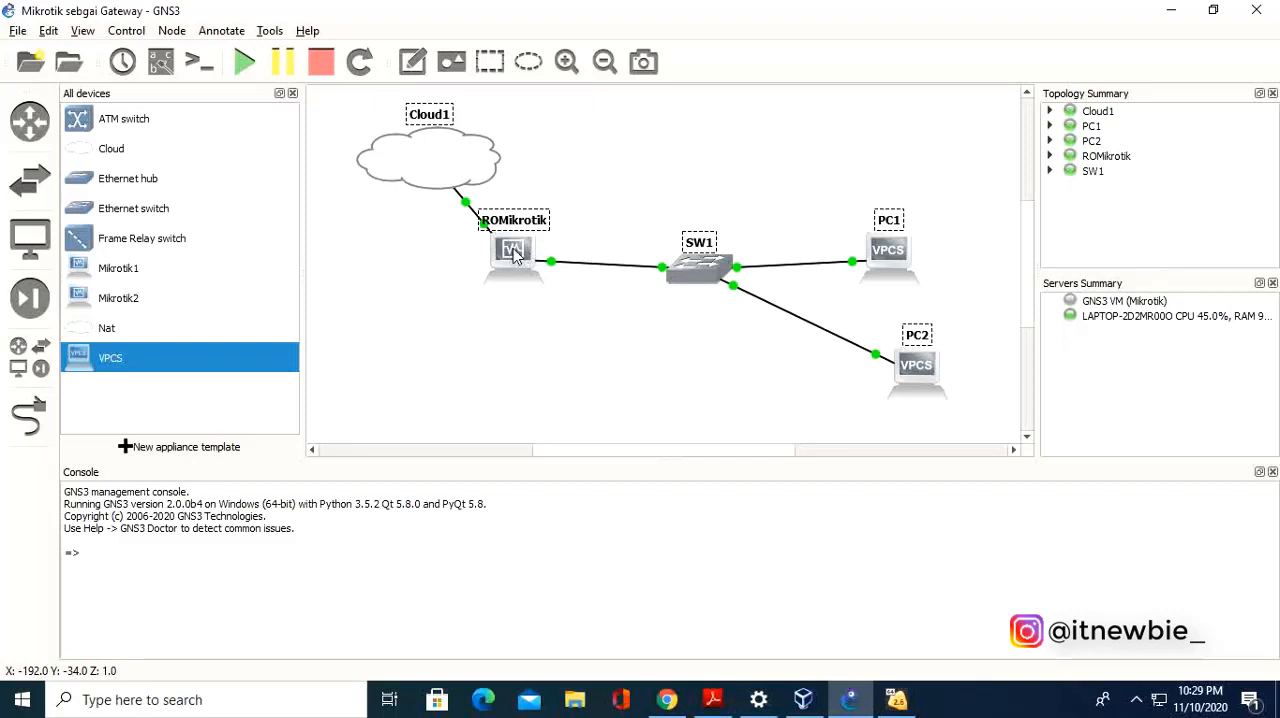
left_click(513, 248)
double_click(513, 250)
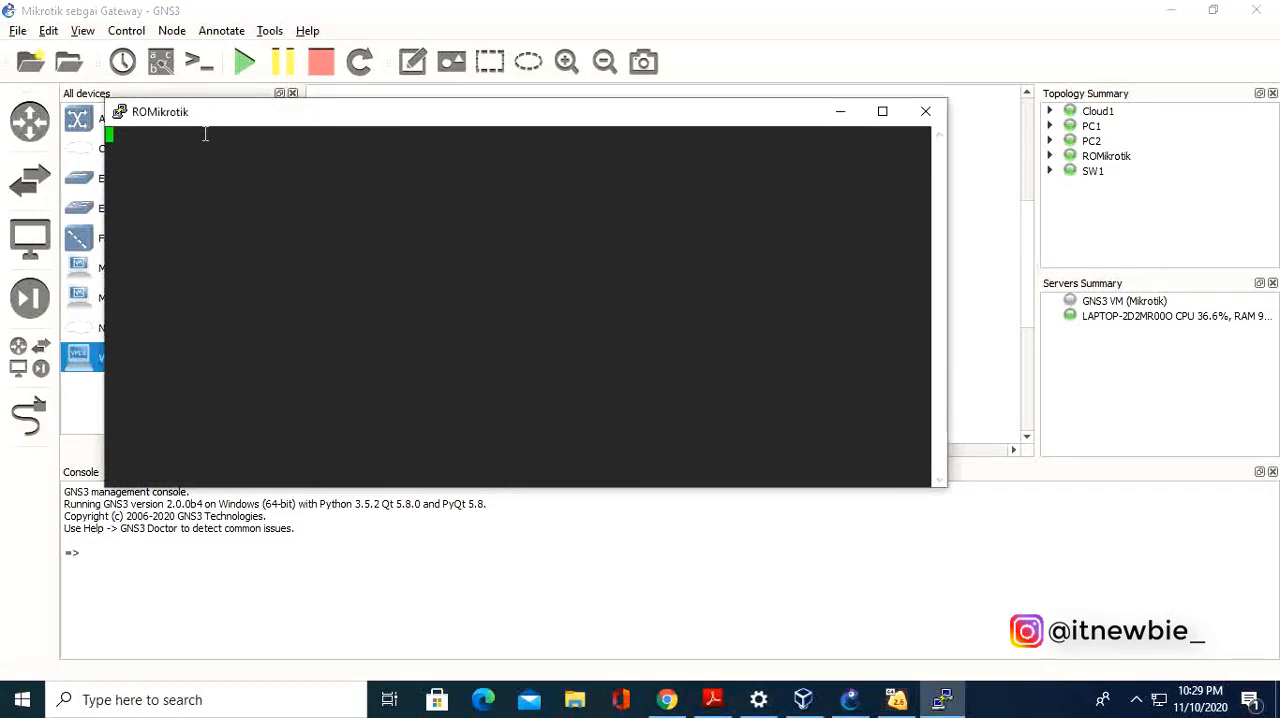
left_click_drag(242, 118, 309, 81)
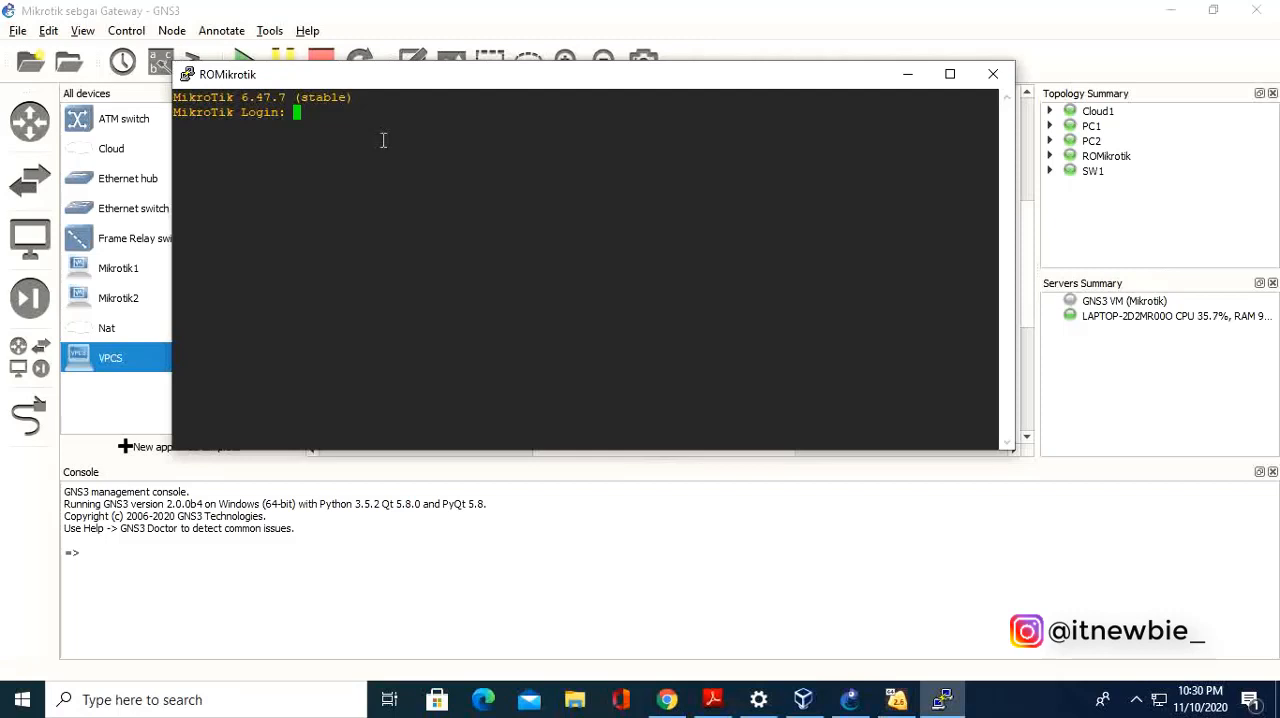
Log in to the MikroTik console as admin, leaving the password empty.
type("admin")
key("Return")
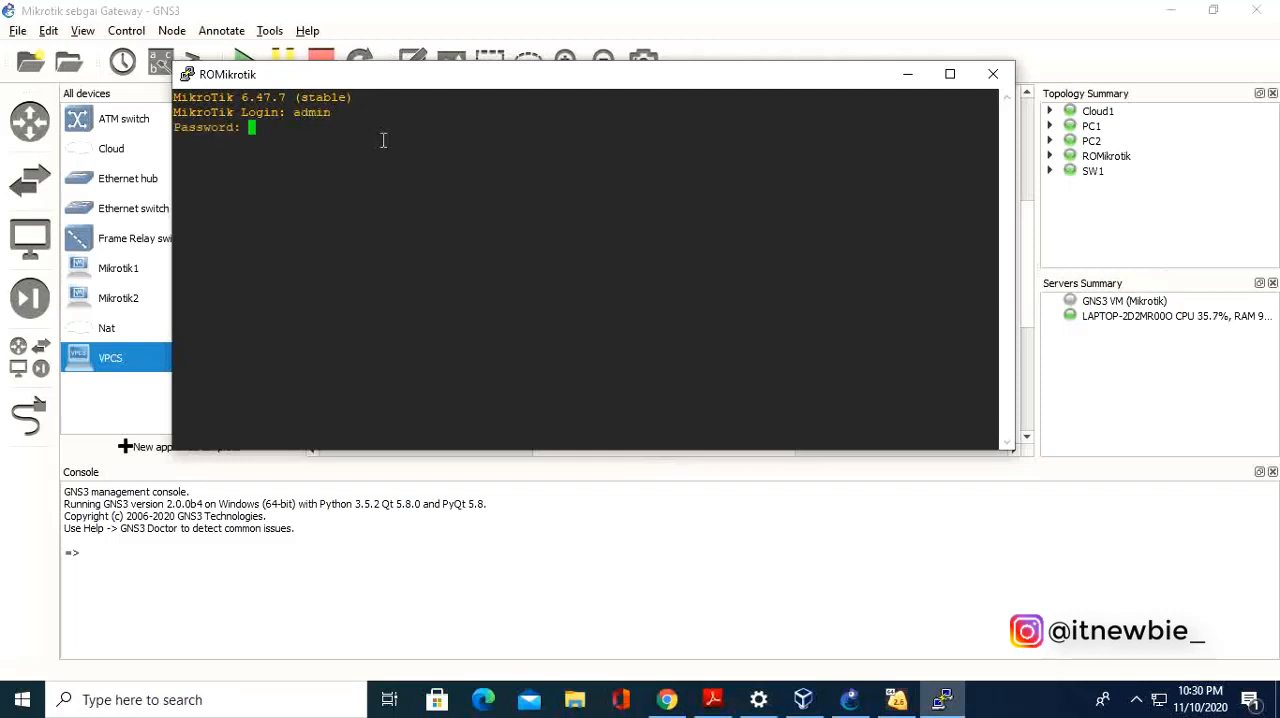
key("Return")
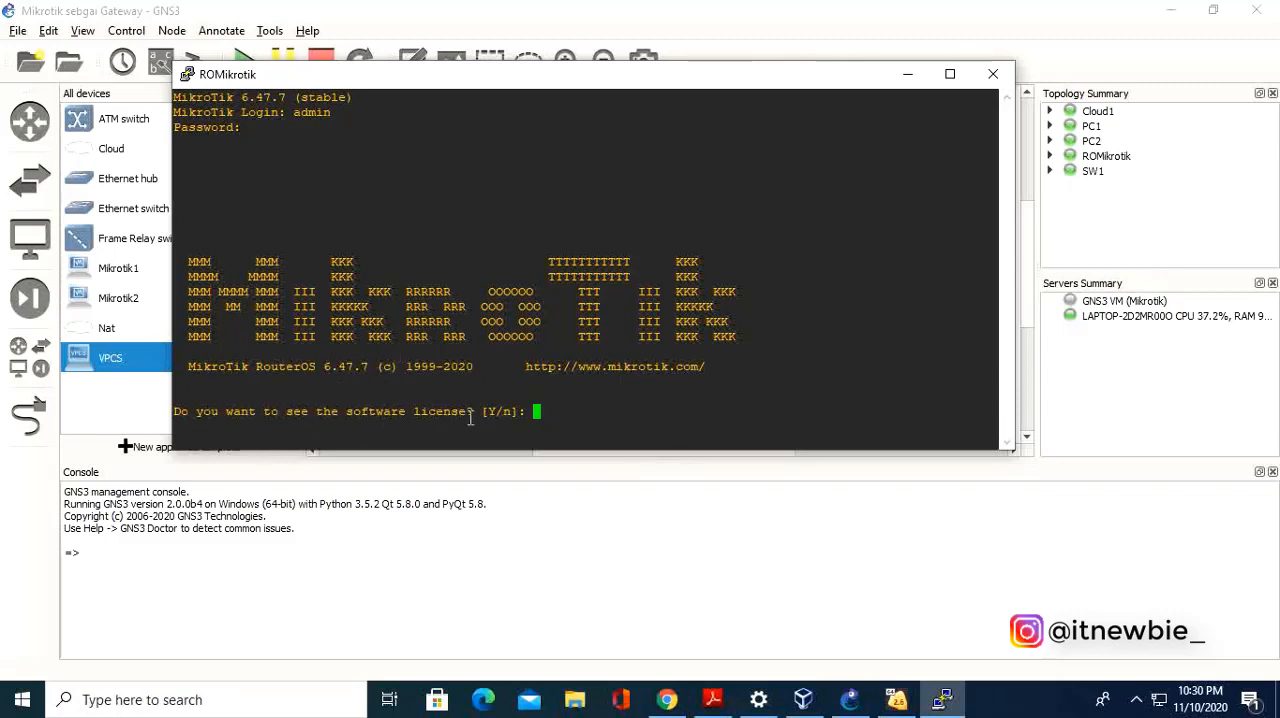
Display the MikroTik software license, page through part of it, and abort it to reach the command prompt.
type("y")
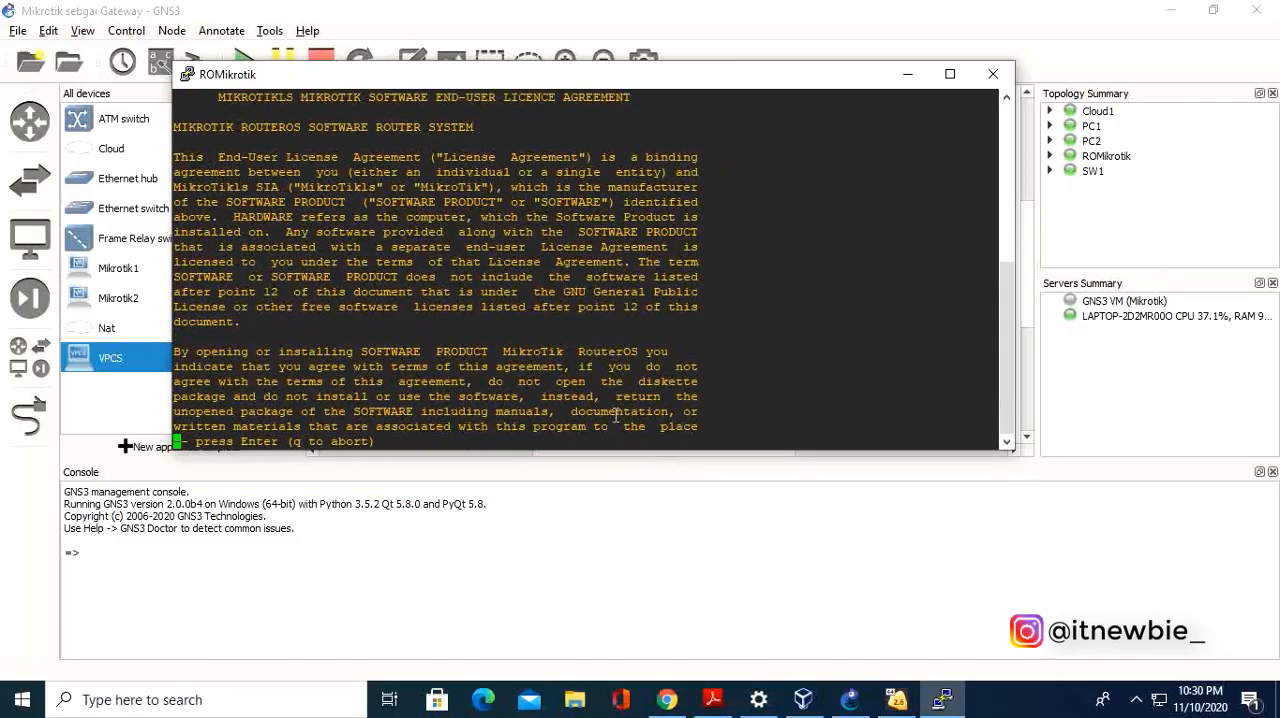
key("Return")
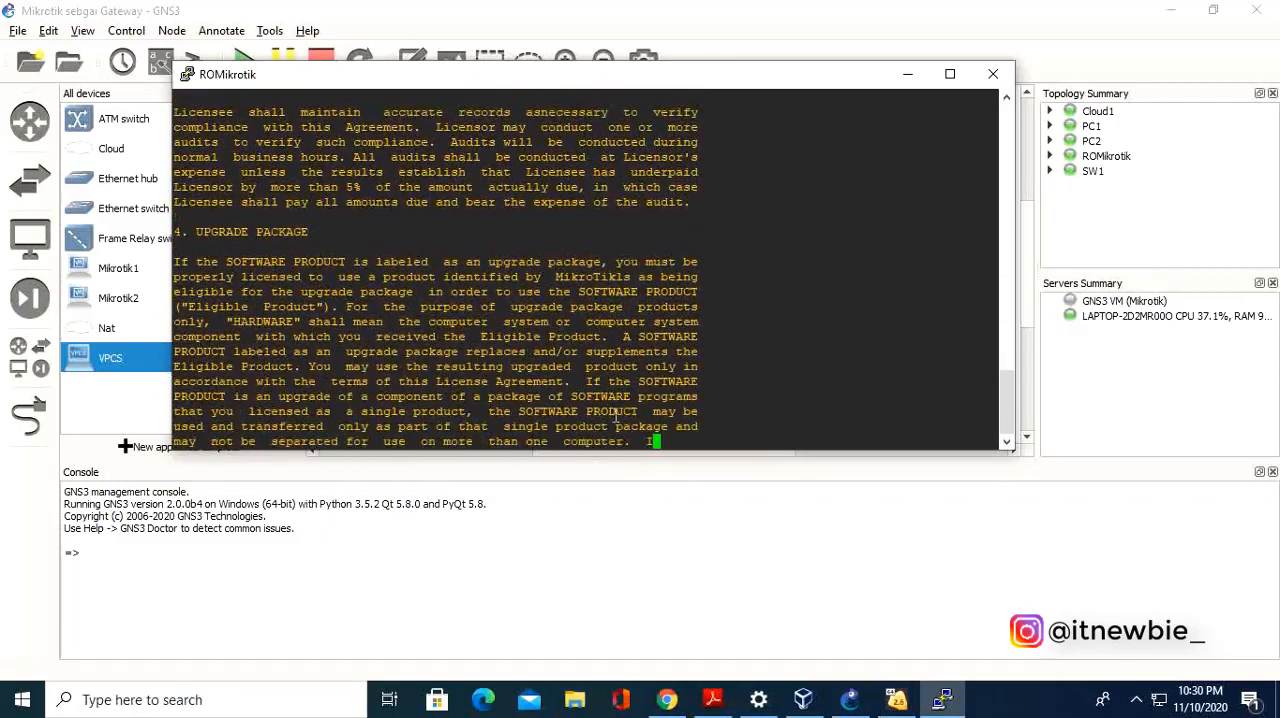
key("Return")
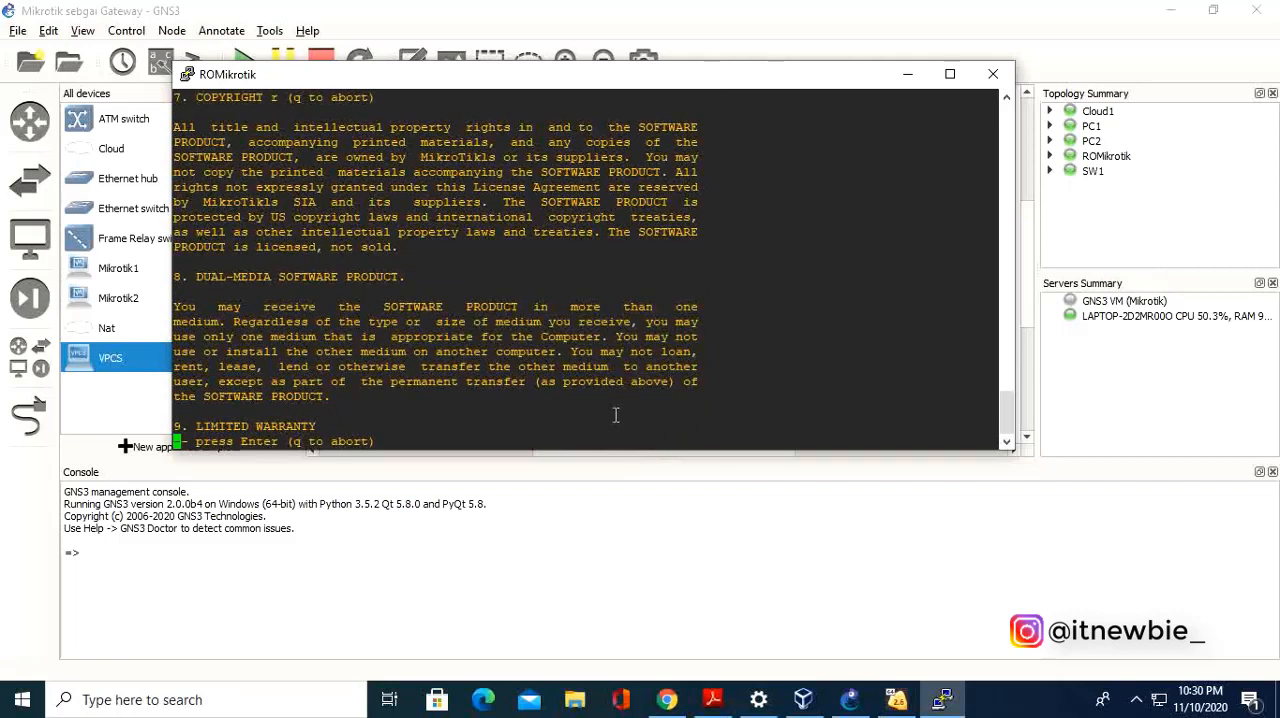
key("q")
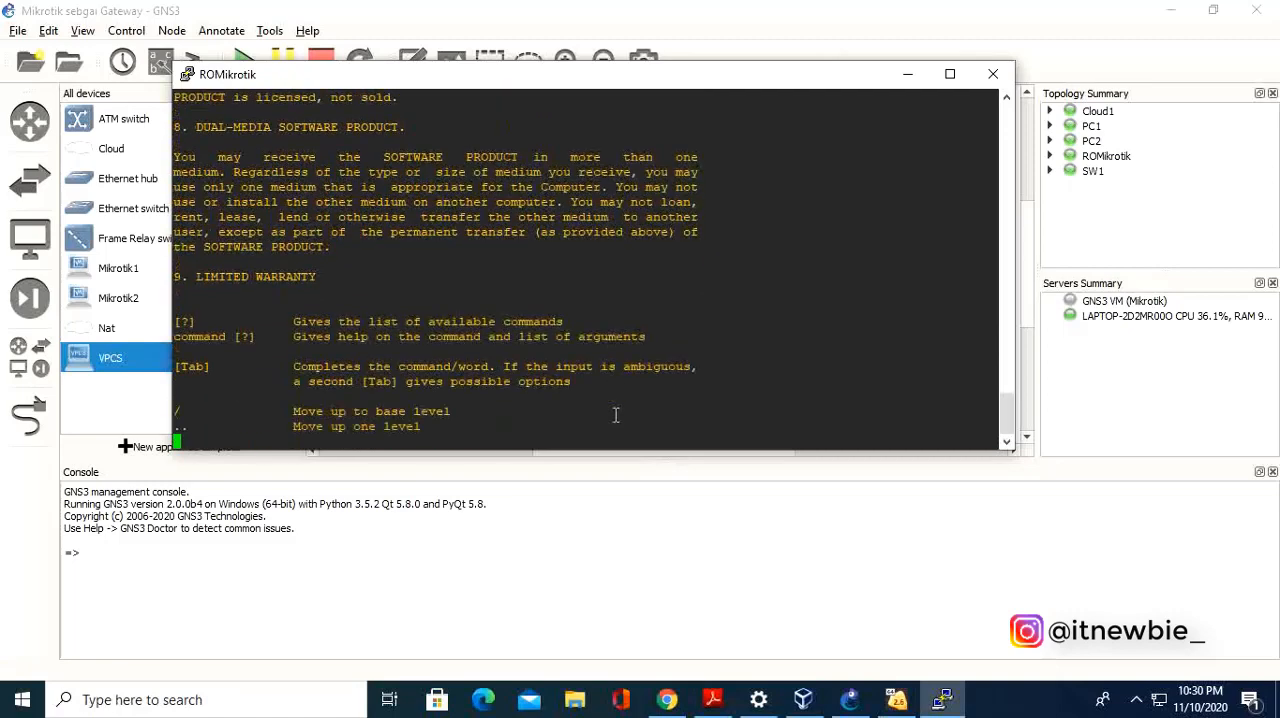
key("Return")
key("Return")
key("Return")
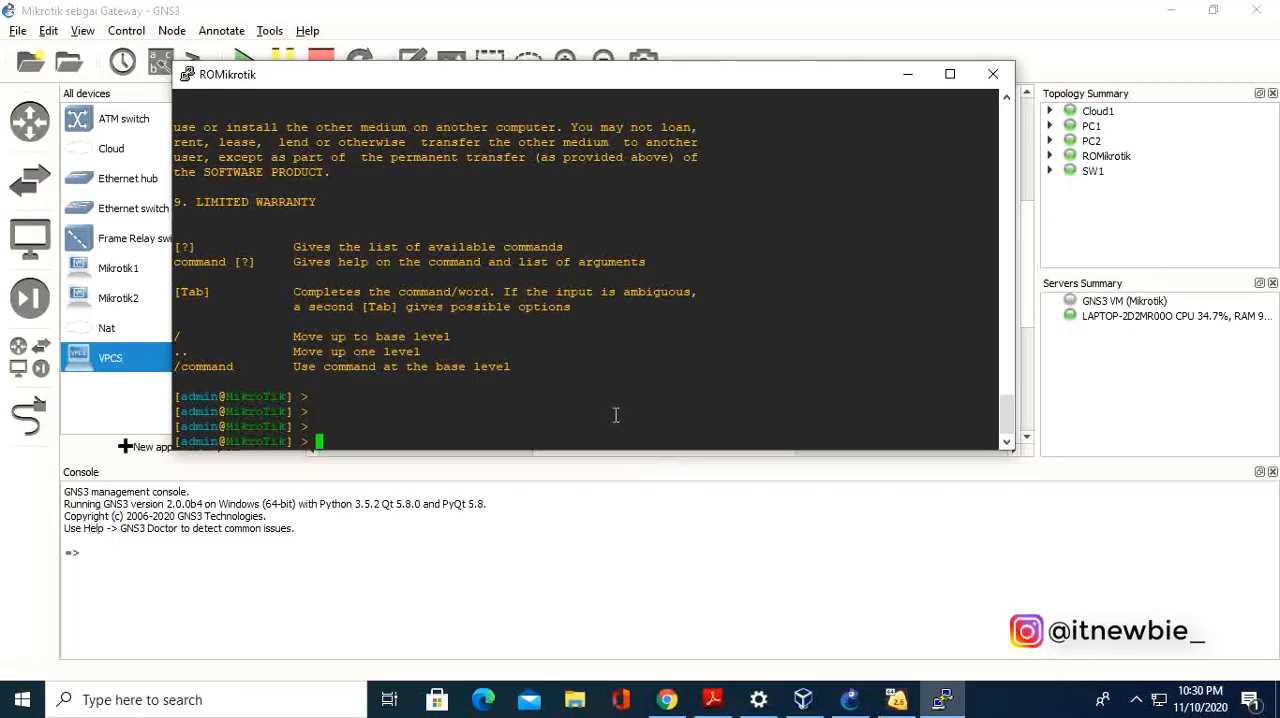
Test the router's internet connection by pinging google.com from the ROMikrotik console, and minimize the console.
left_click(907, 75)
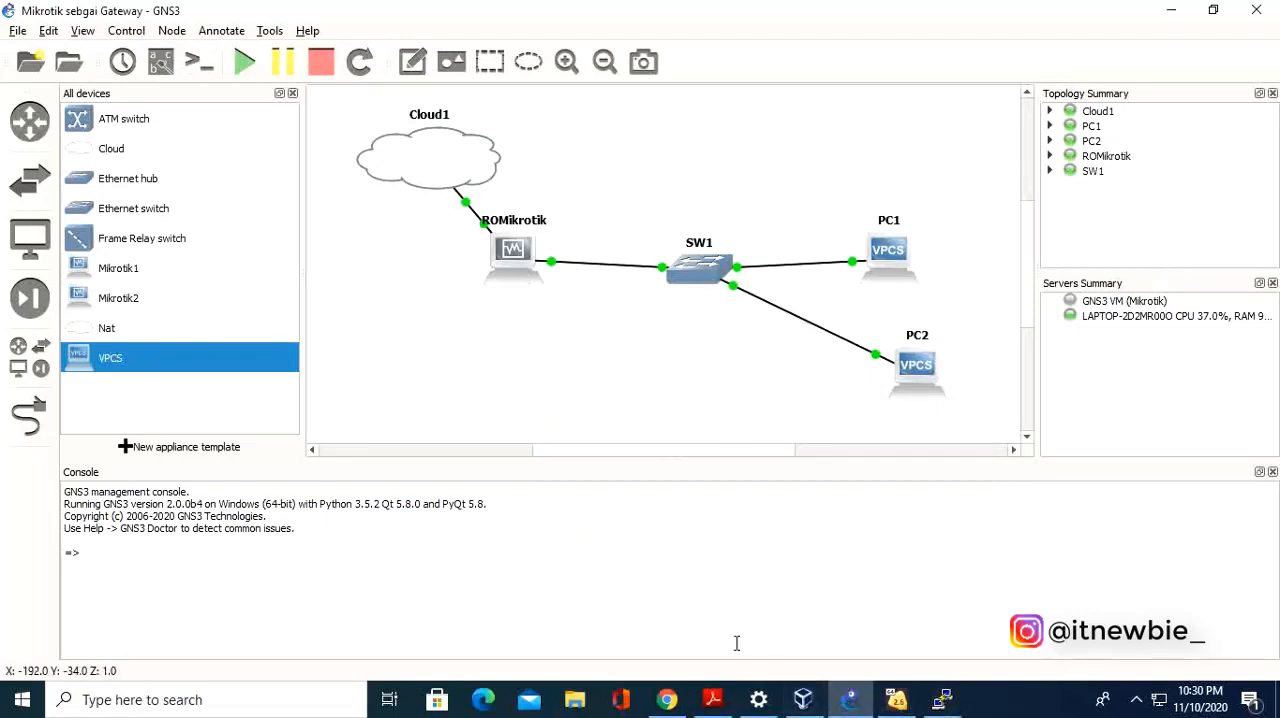
left_click(940, 700)
type("ping google.com")
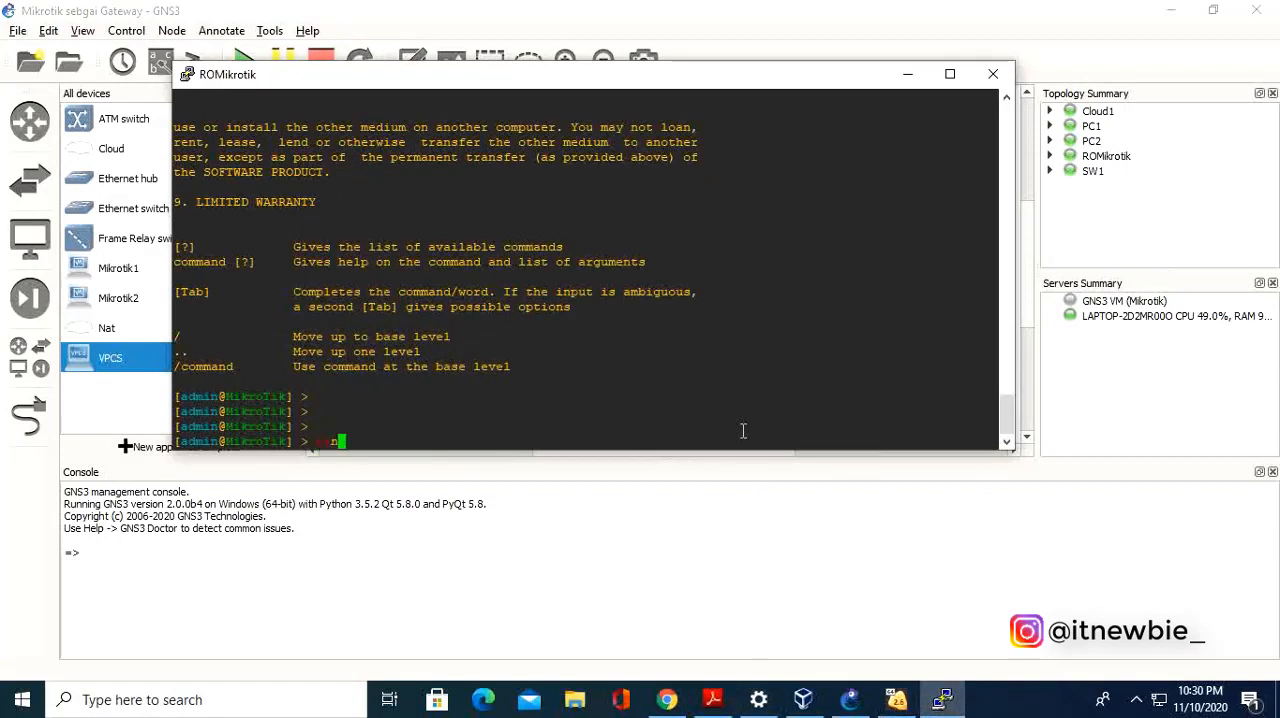
key("Return")
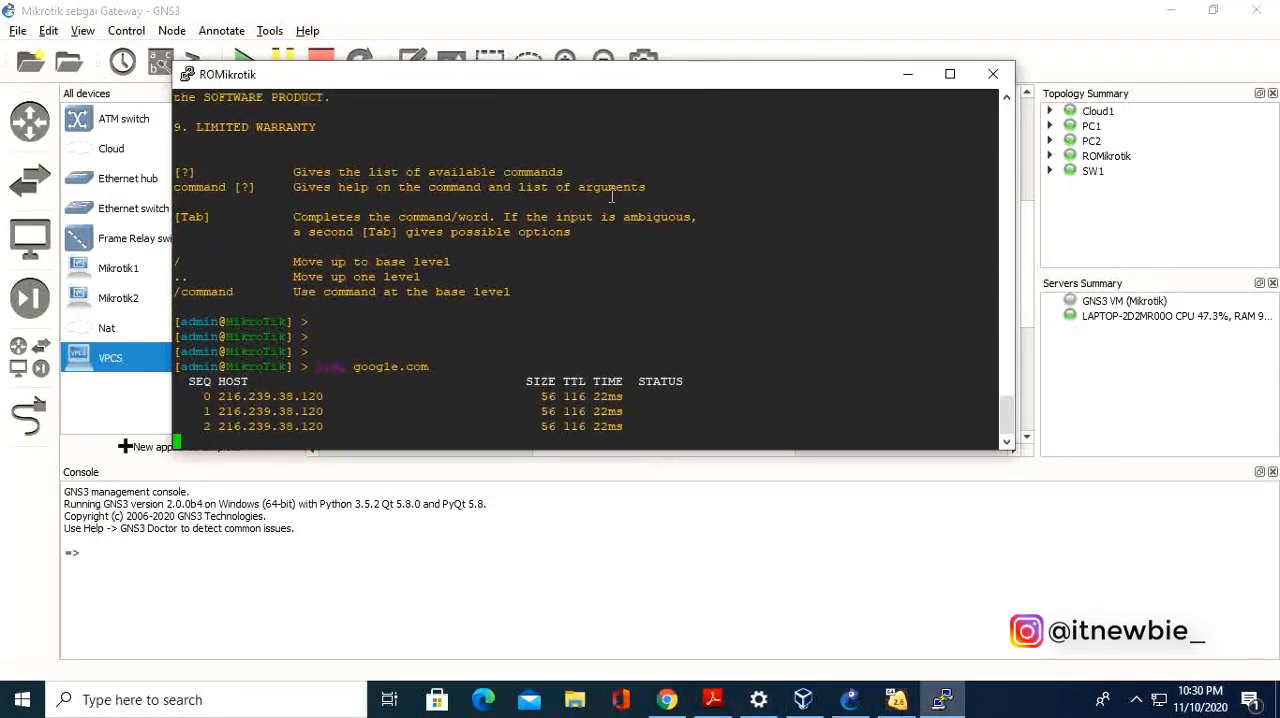
left_click_drag(600, 88, 625, 126)
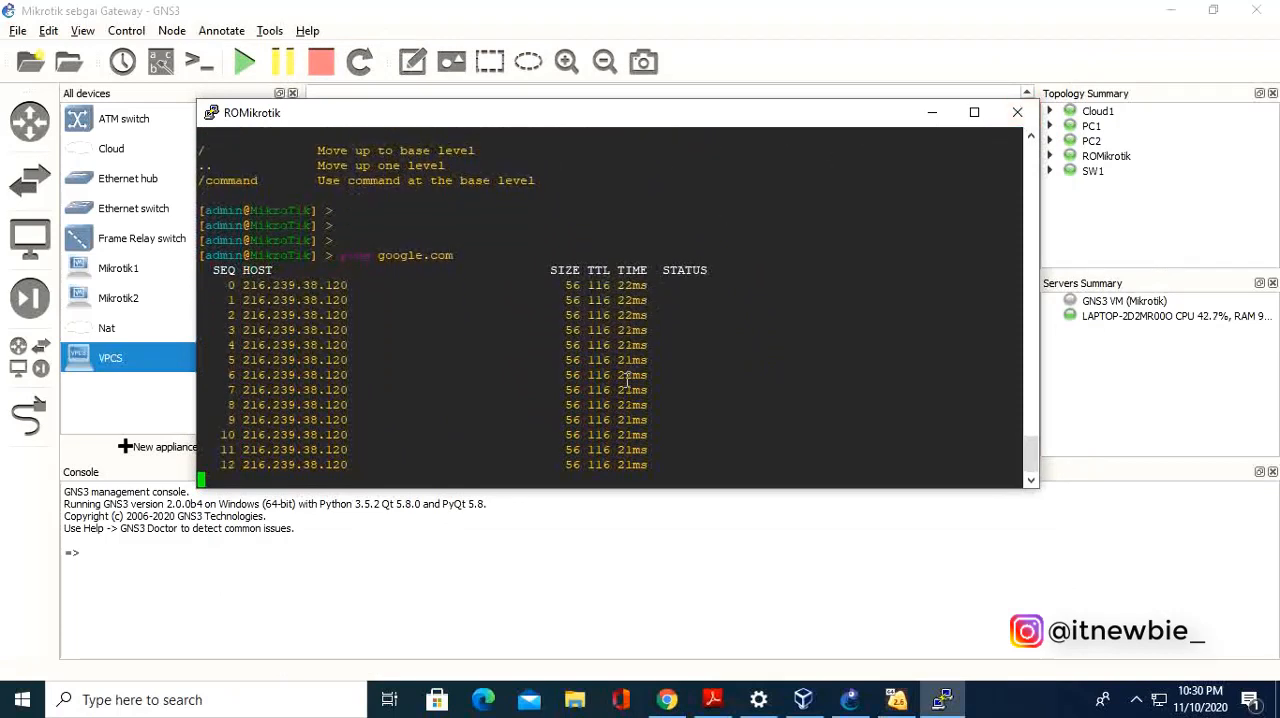
left_click(932, 112)
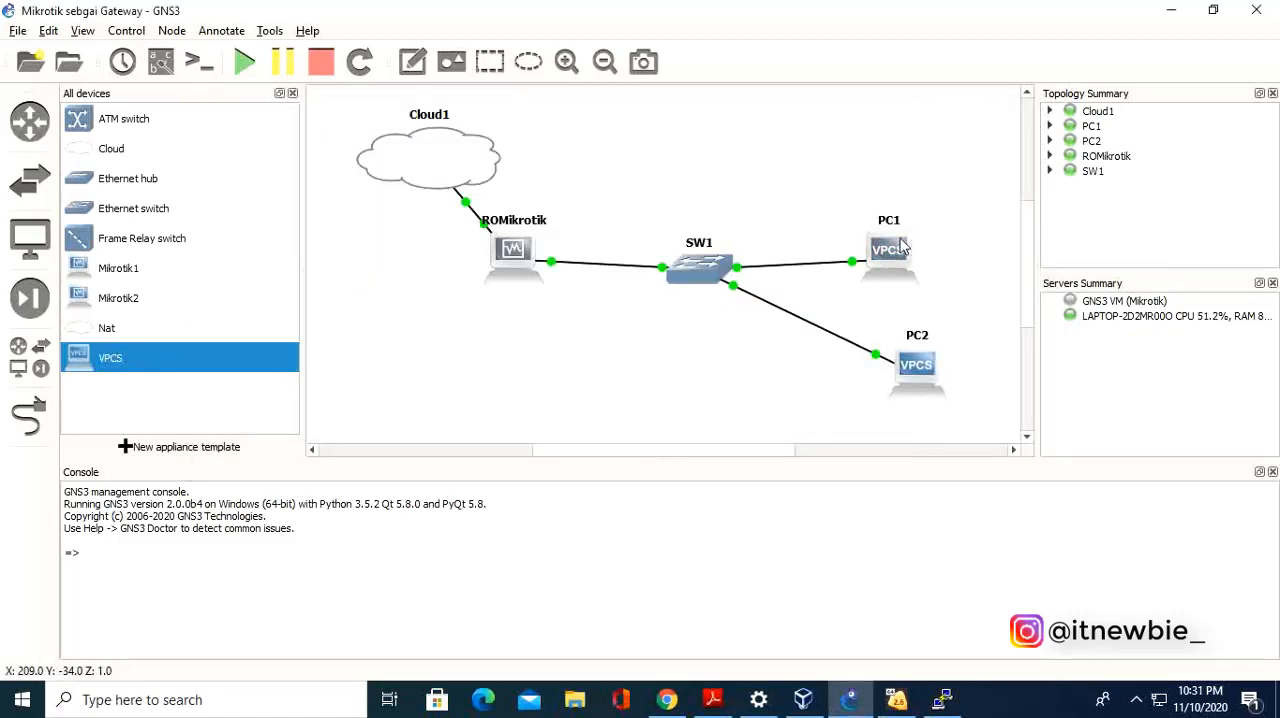
Open the PC1 console, try pinging google.com from it, and minimize the console.
double_click(899, 250)
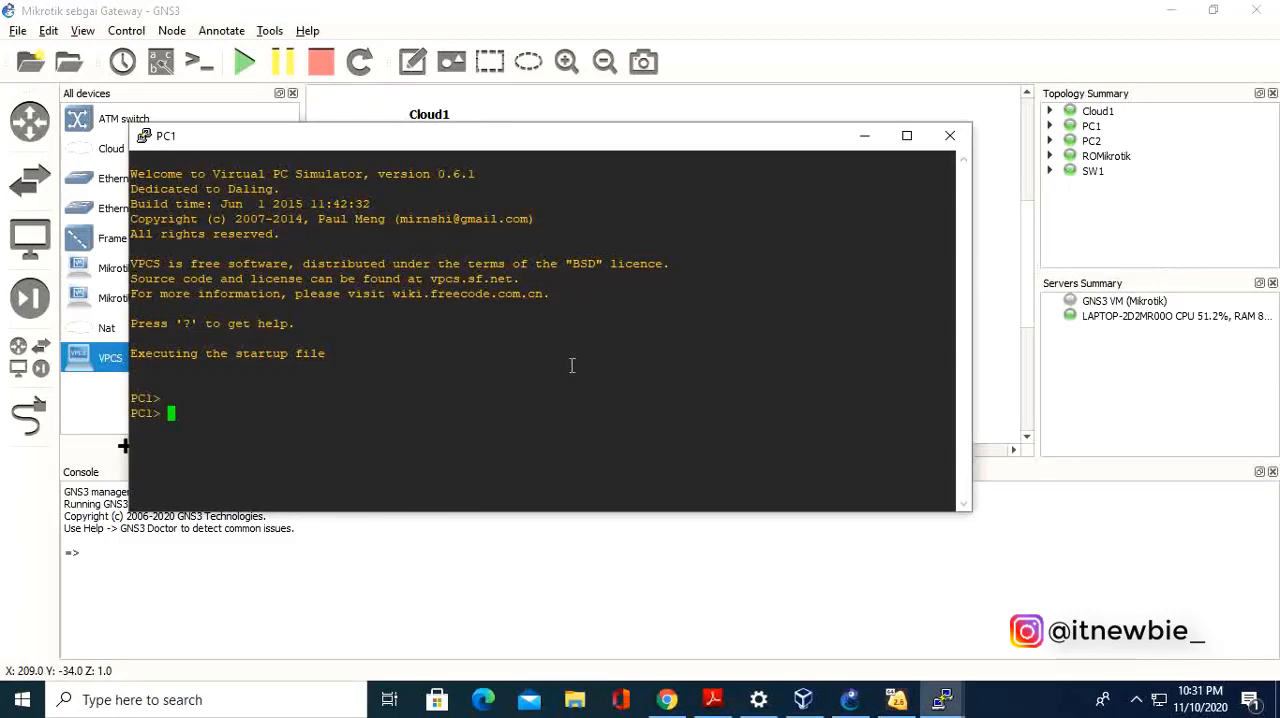
type("ping google.com")
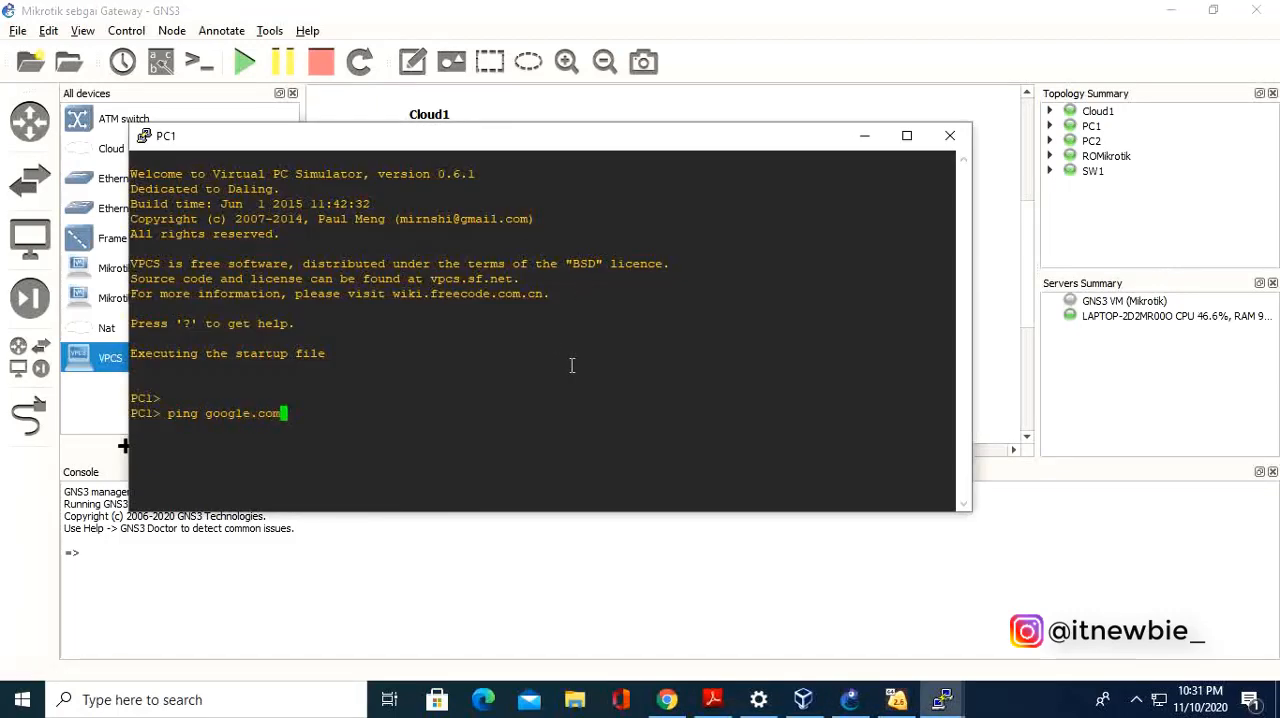
key("Return")
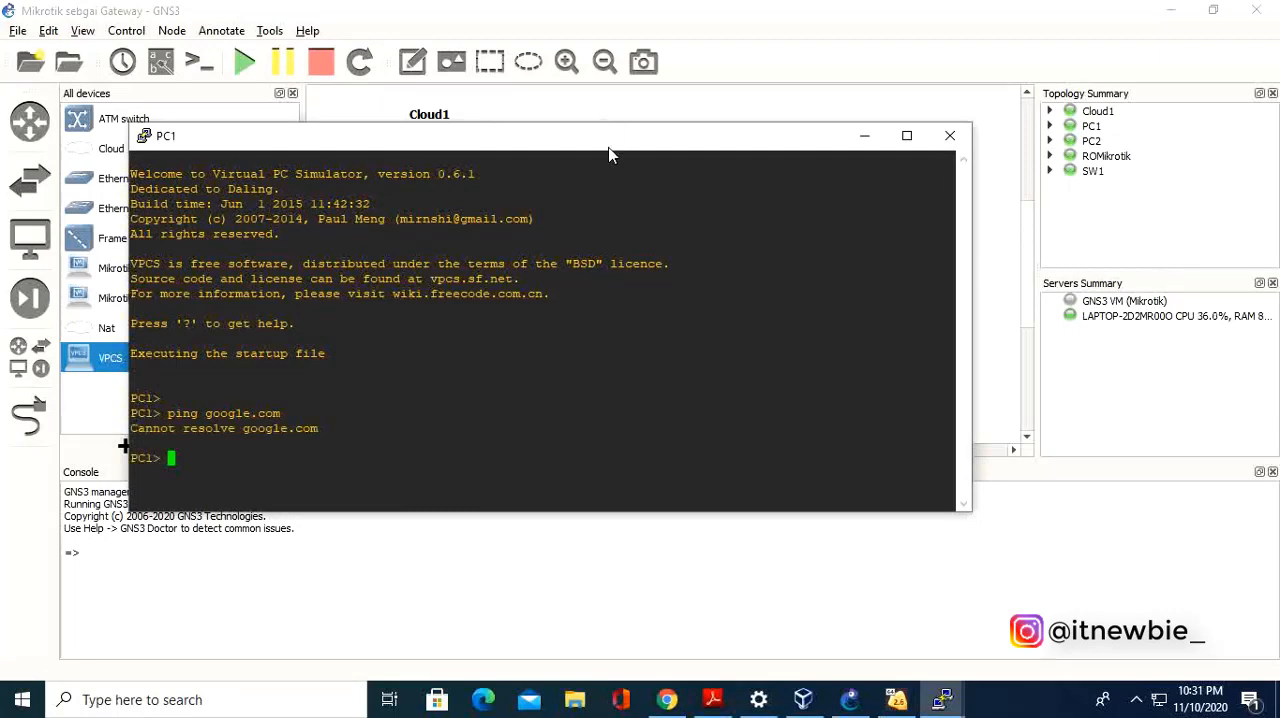
left_click_drag(610, 150, 638, 81)
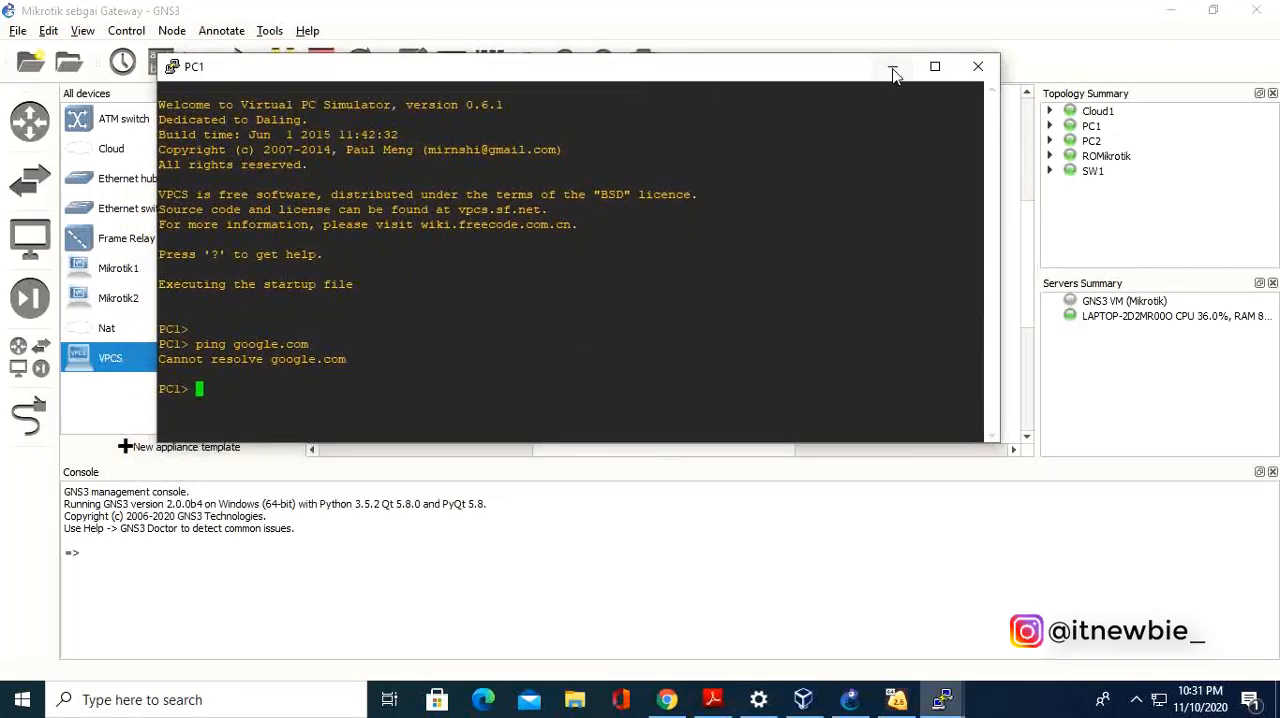
left_click(893, 70)
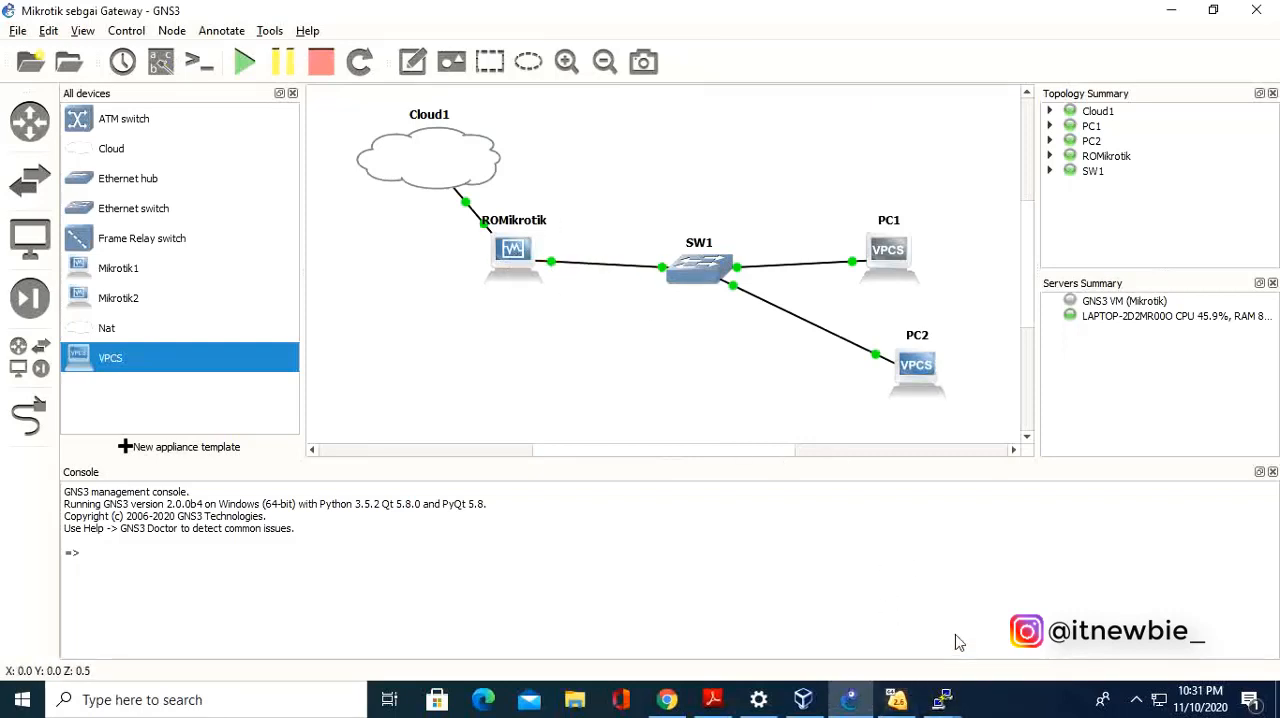
Return to the ROMikrotik console and reposition its window so PC1 and PC2 stay uncovered.
mouse_move(940, 700)
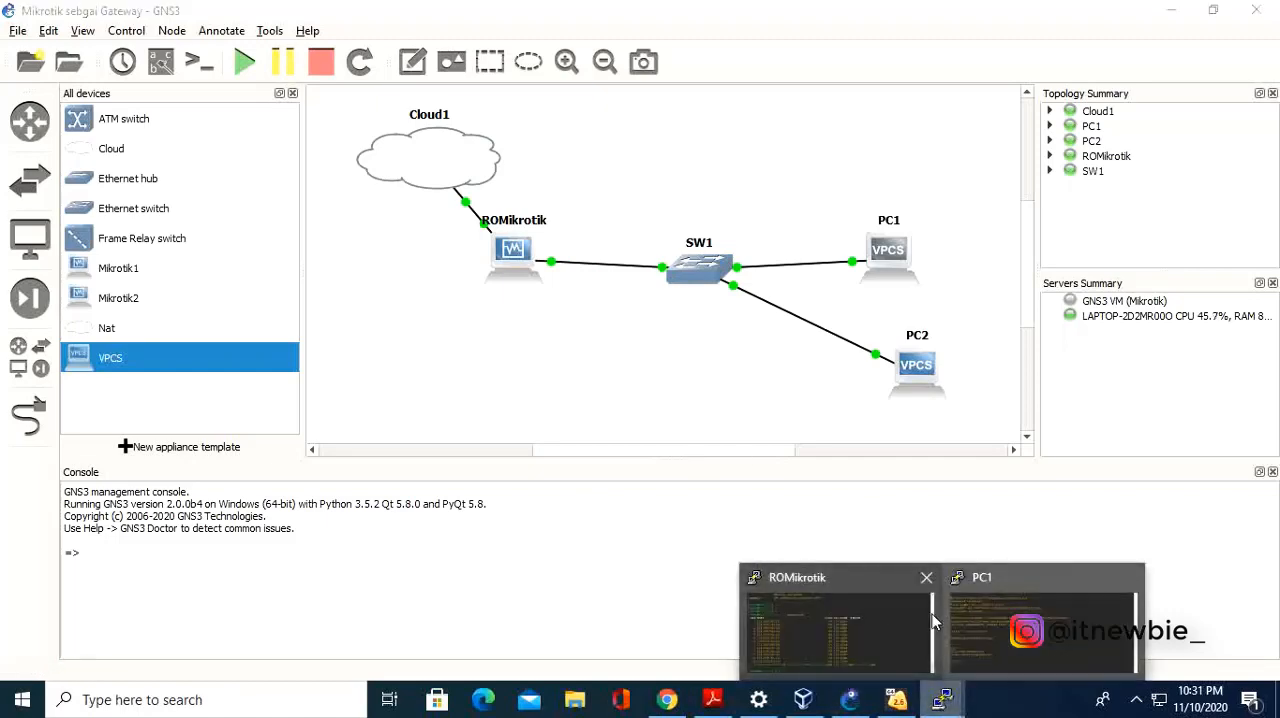
left_click(840, 620)
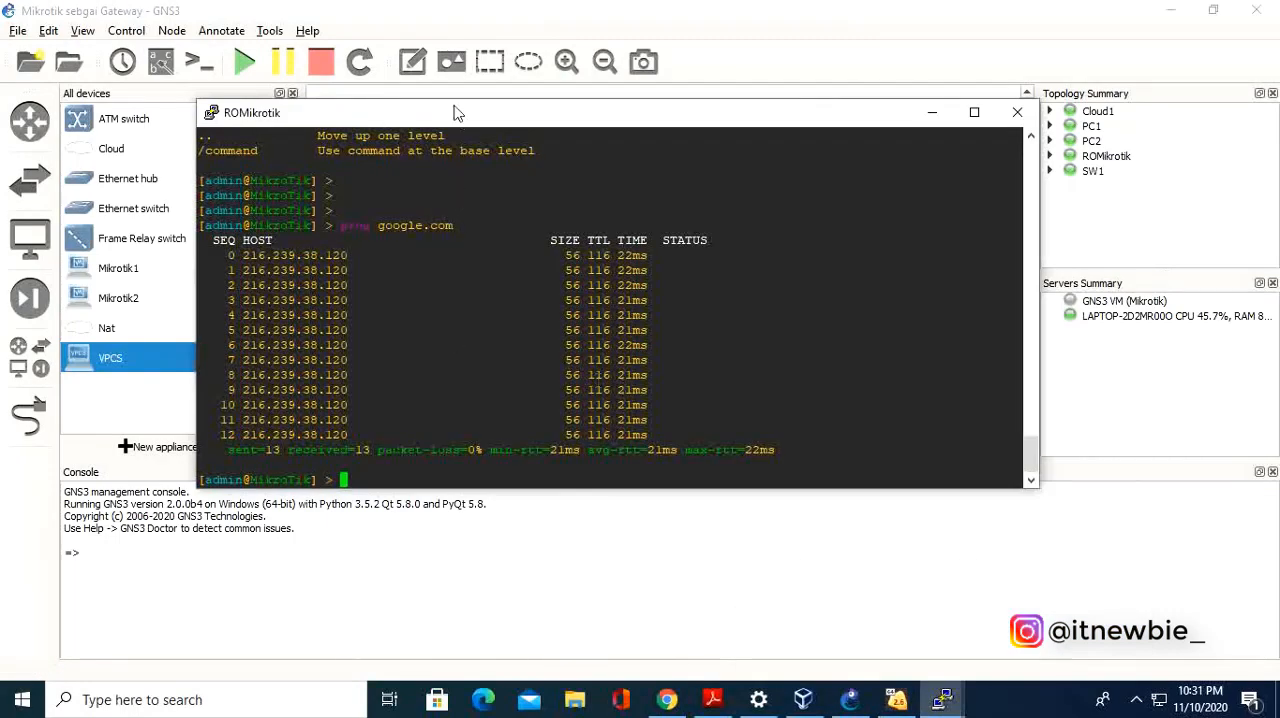
left_click_drag(455, 113, 310, 18)
double_click(287, 17)
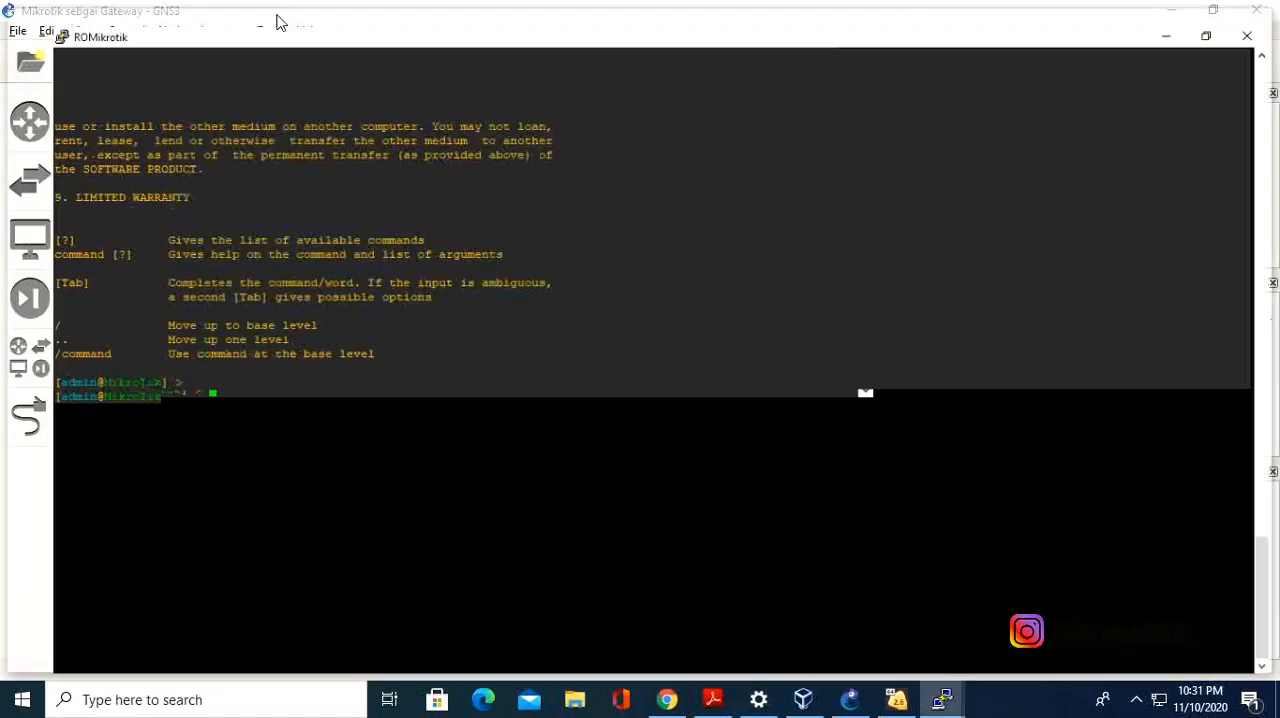
double_click(985, 17)
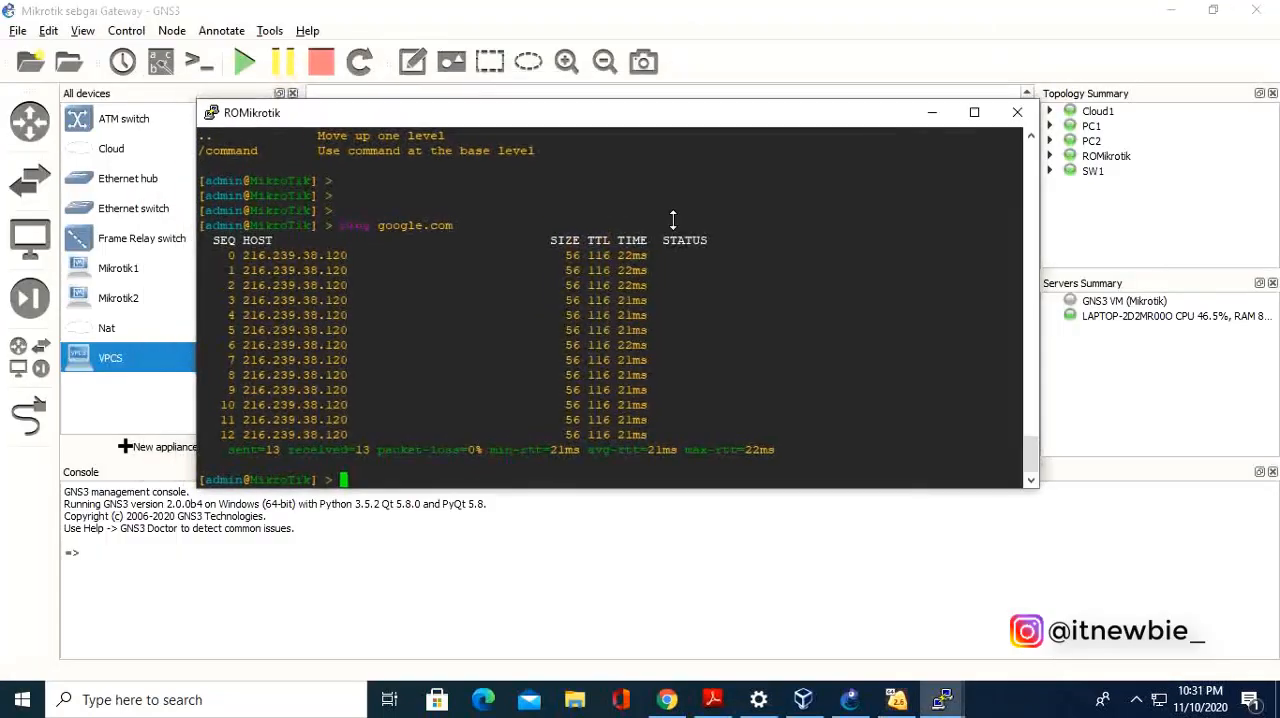
left_click_drag(497, 120, 311, 38)
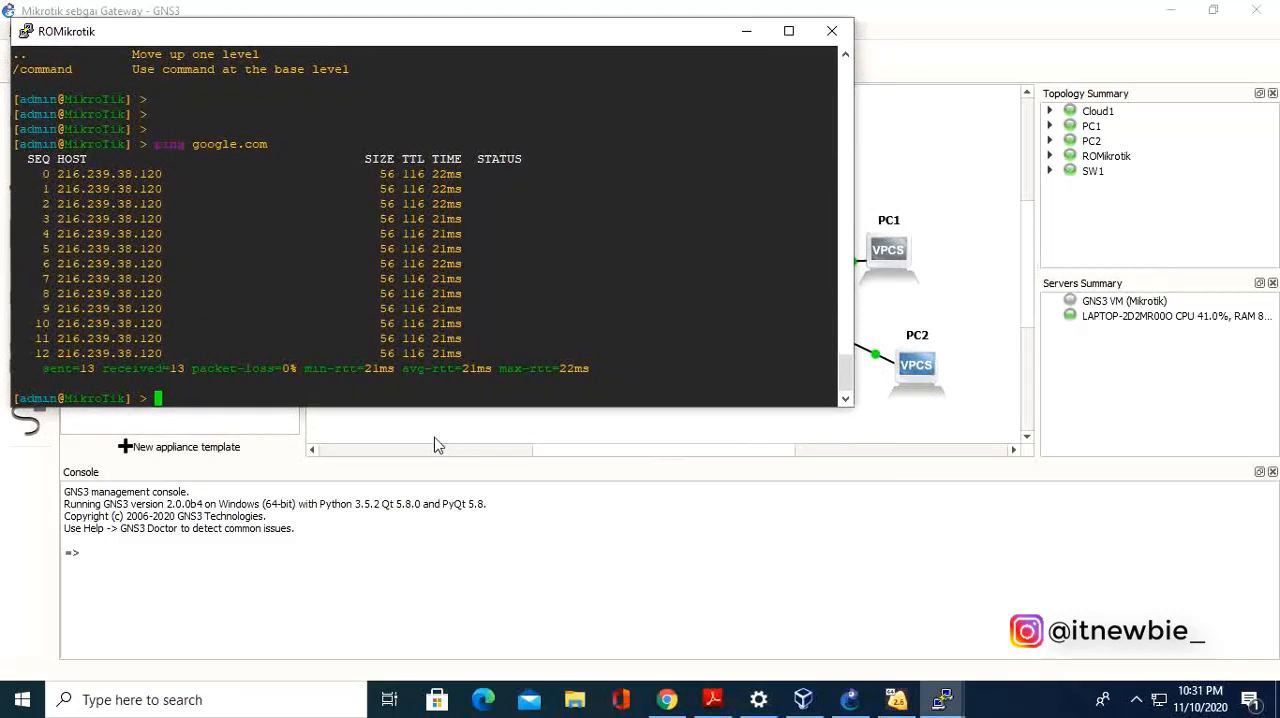
Assign IP address 192.168.3.1/24 to interface ether2 on the MikroTik router, and minimize its console.
type("ip address ")
type("mac add")
key("Tab")
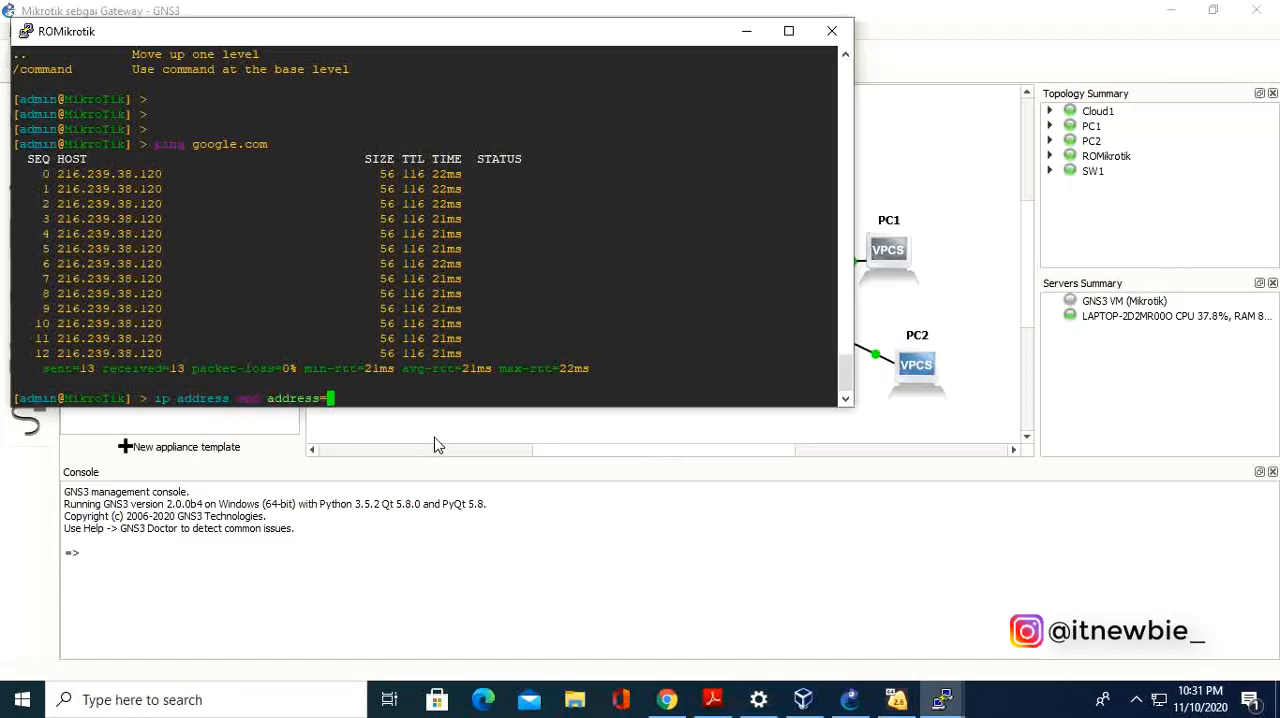
type("192.168.3.1/24 interface=e")
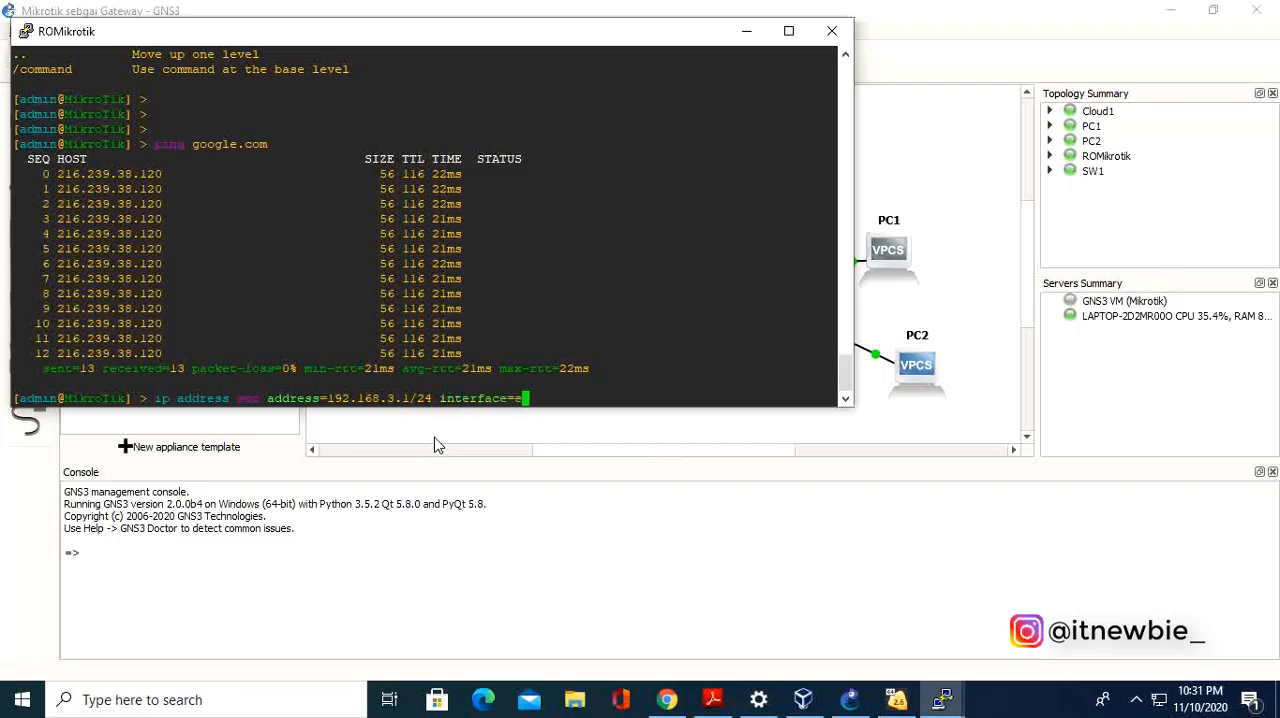
type("ther2")
key("Return")
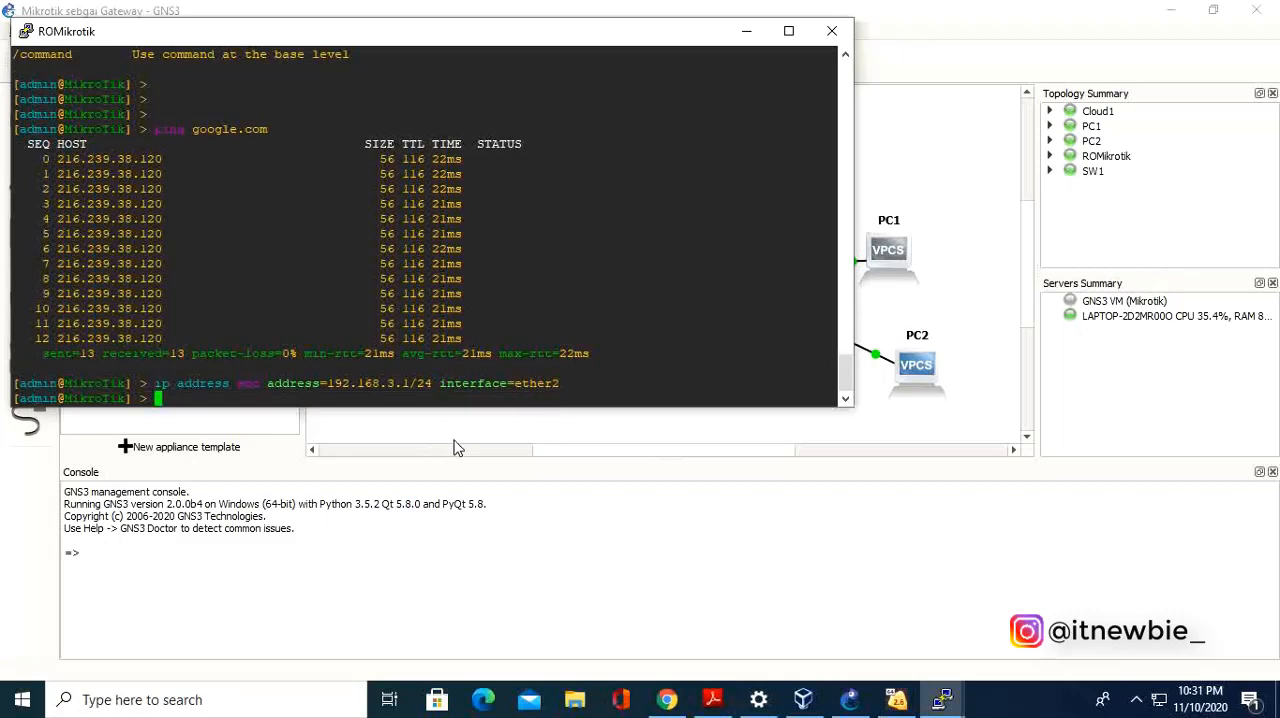
left_click(750, 31)
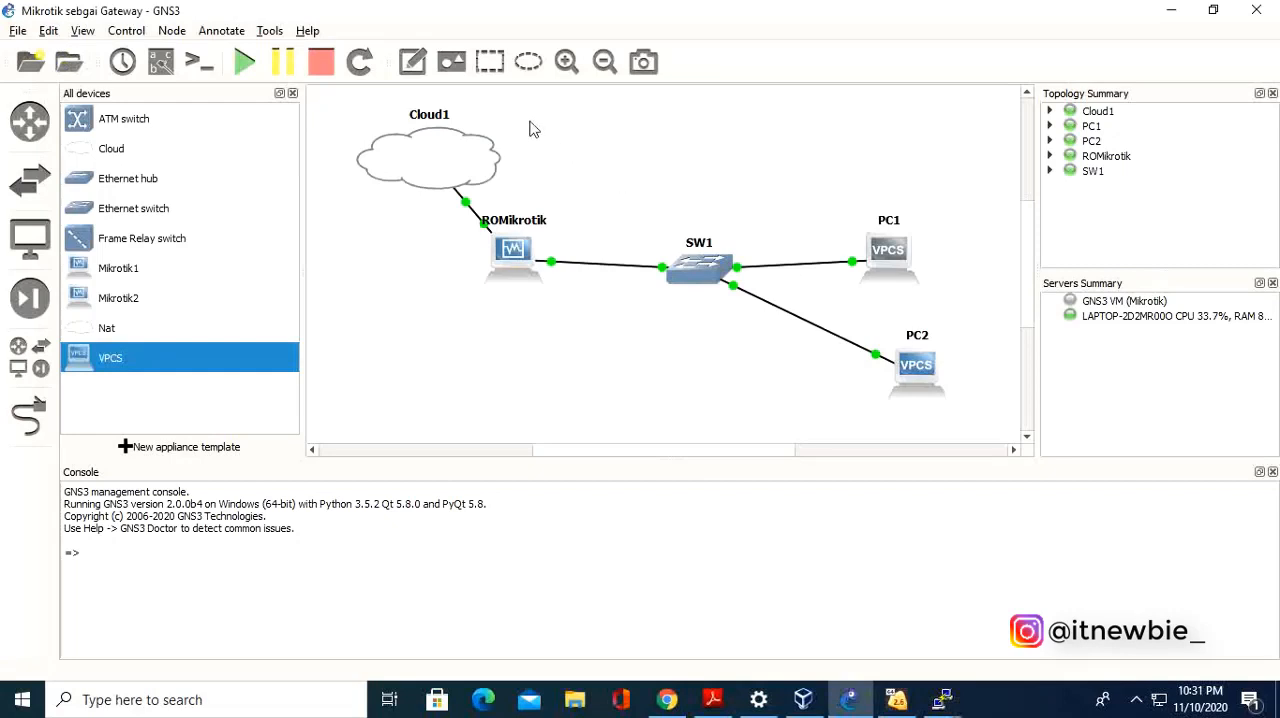
left_click(412, 61)
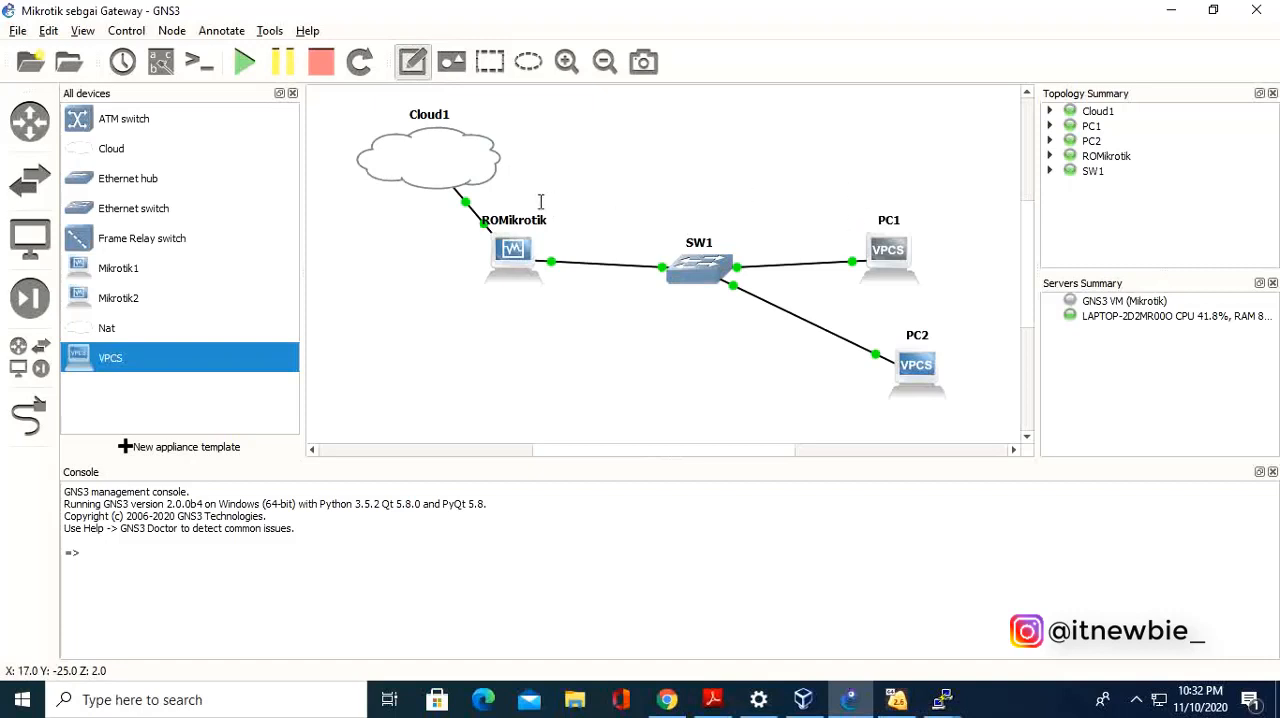
left_click(547, 296)
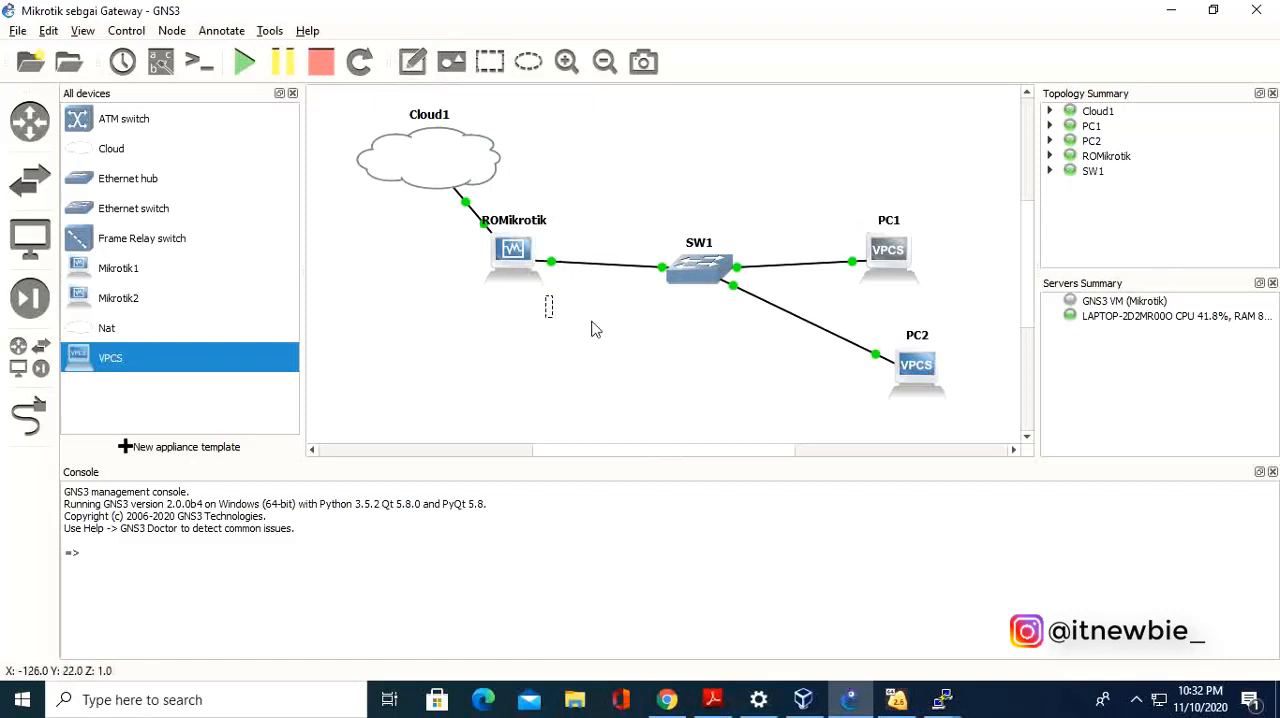
left_click(595, 330)
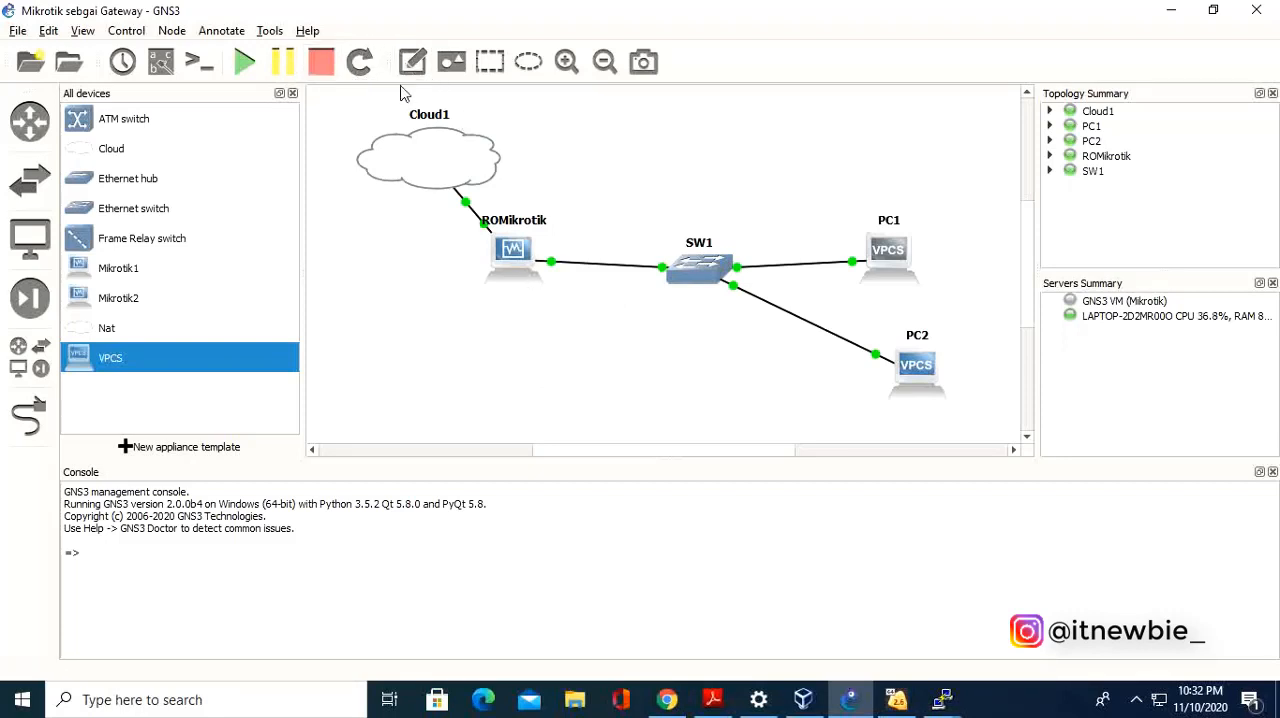
Add a note reading 192.168.3.1/24 to the topology and place it just below the ROMikrotik router.
left_click(411, 71)
left_click(557, 316)
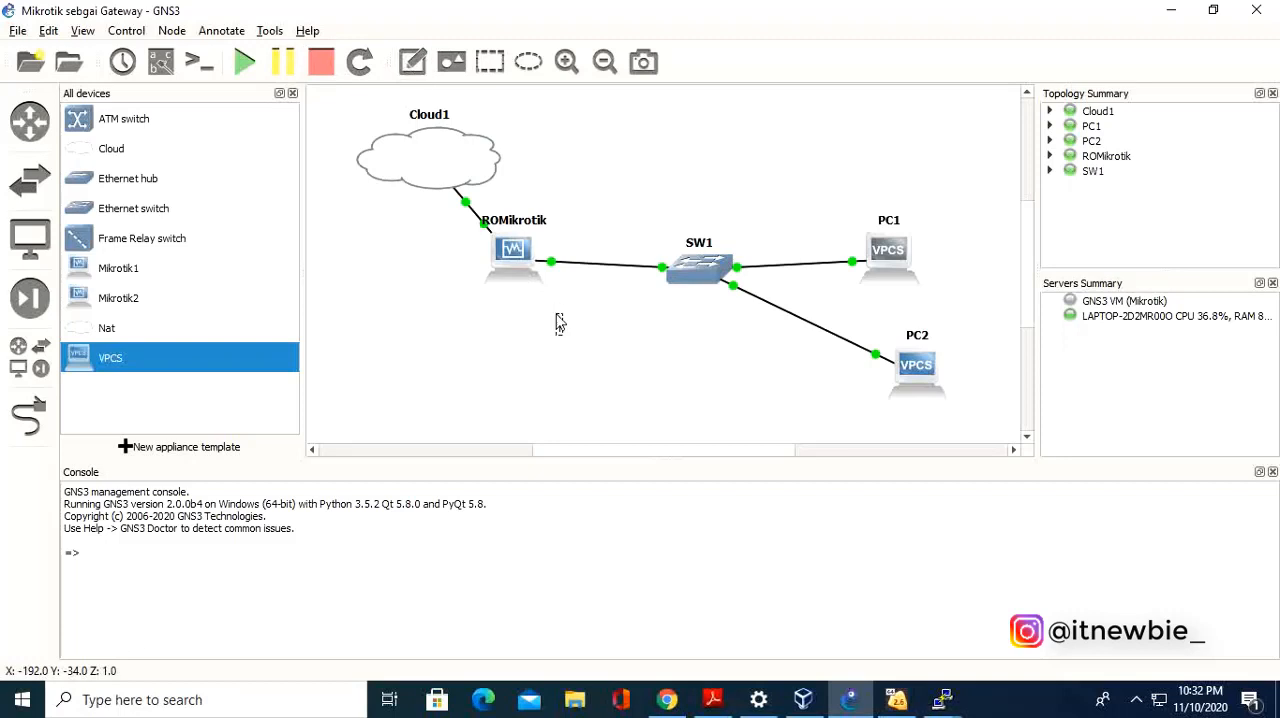
type("192")
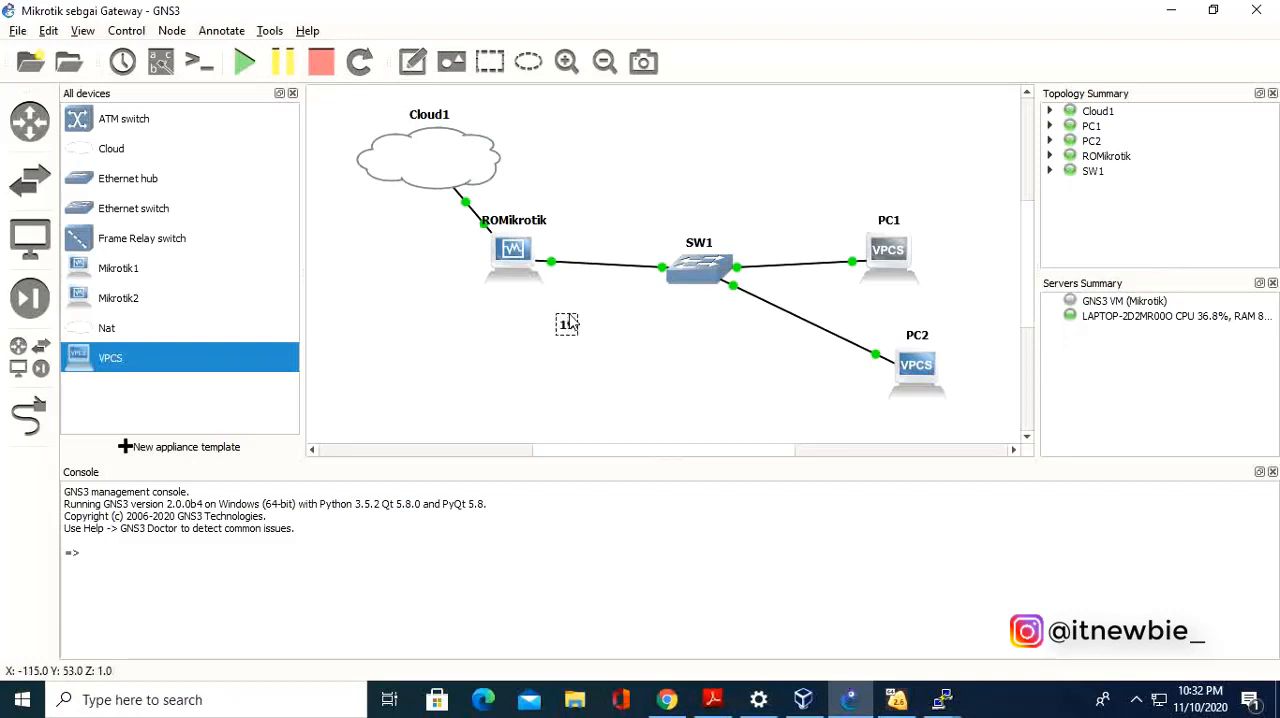
type(".168")
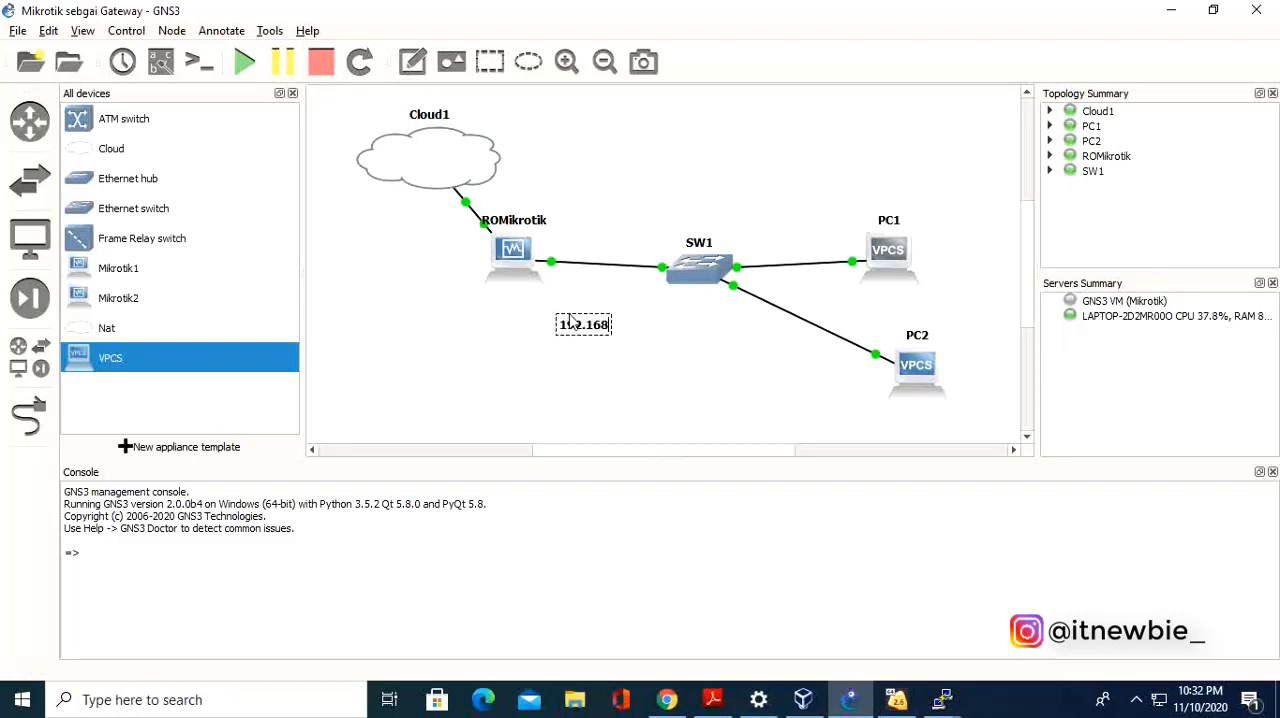
type(".3.1/24")
left_click(645, 368)
left_click_drag(617, 329, 596, 298)
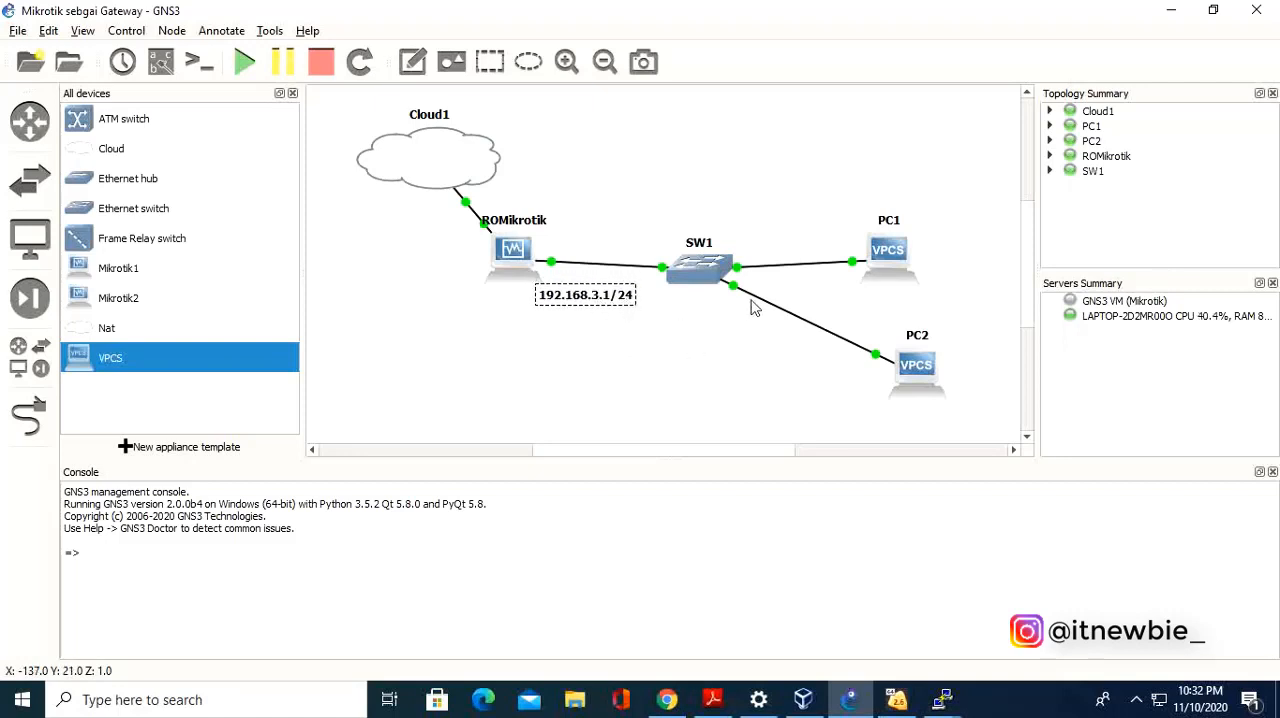
Add a note reading 192.168.3.2/24 just above PC1 in the topology.
left_click(412, 61)
left_click(858, 187)
type("192.")
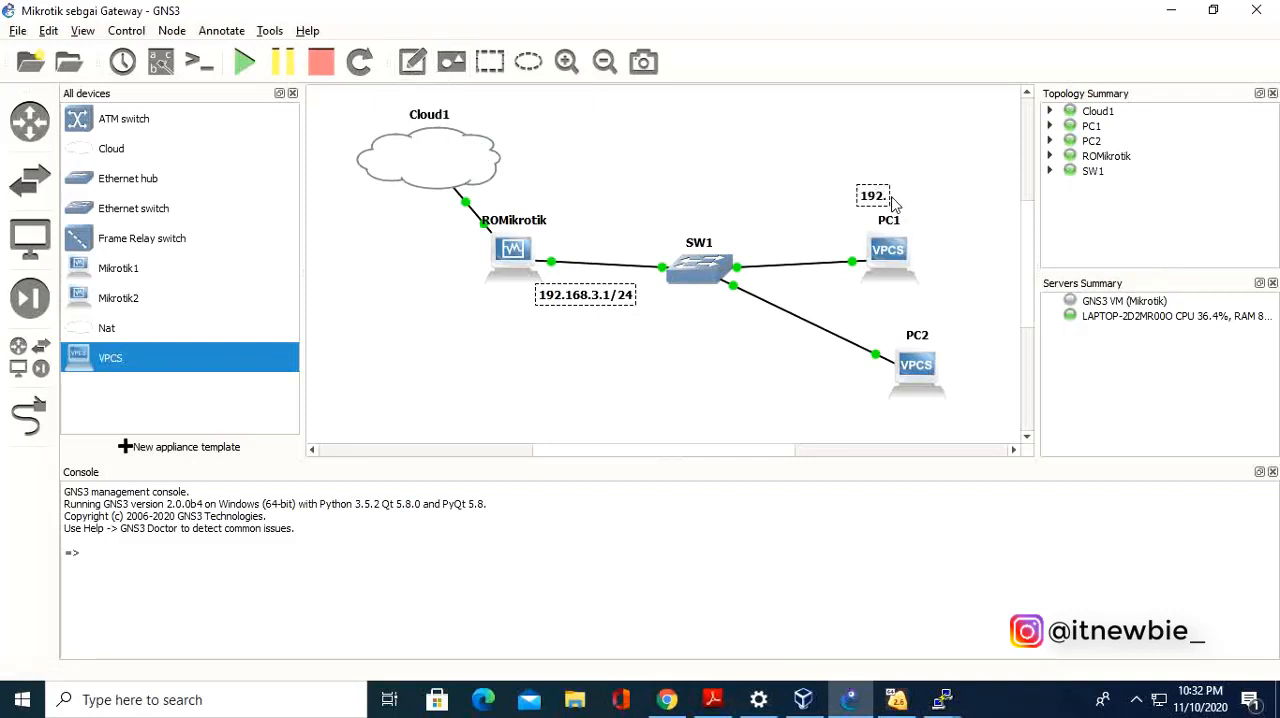
type("168.3.2/24")
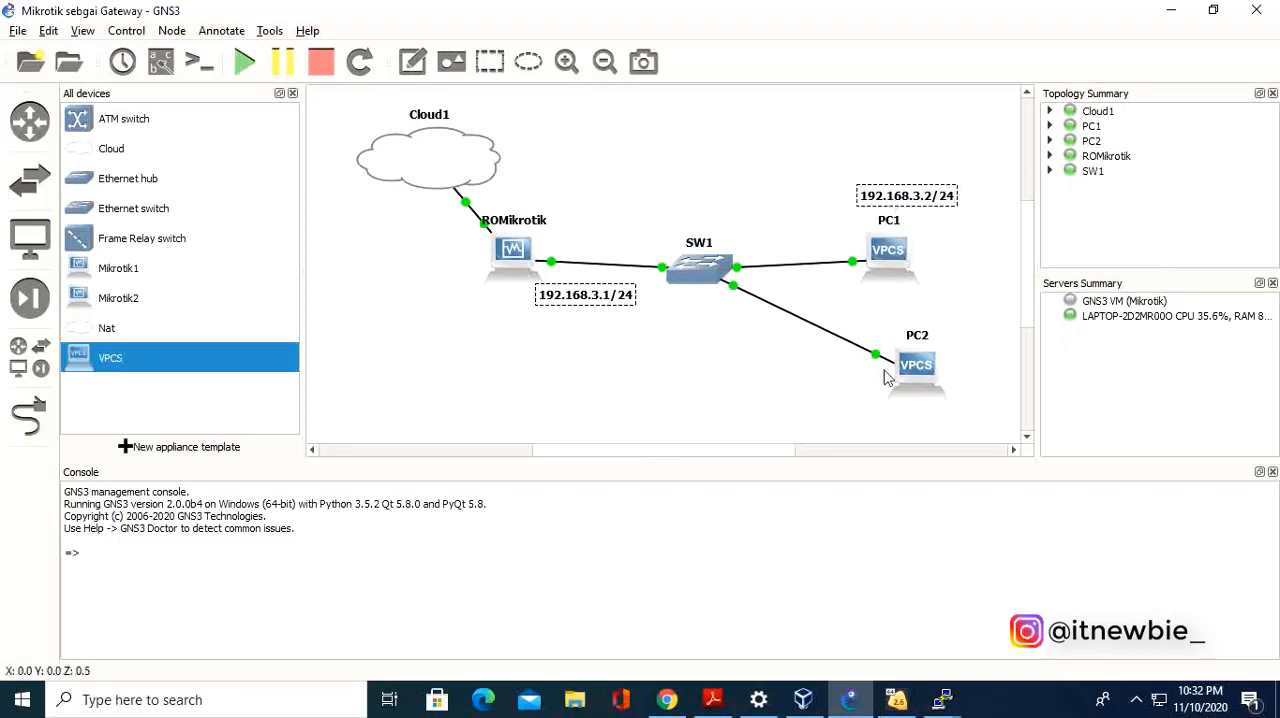
Add a note reading 192.168.3.3/24 below PC2, and shift the router's address note slightly away from its link.
left_click(420, 72)
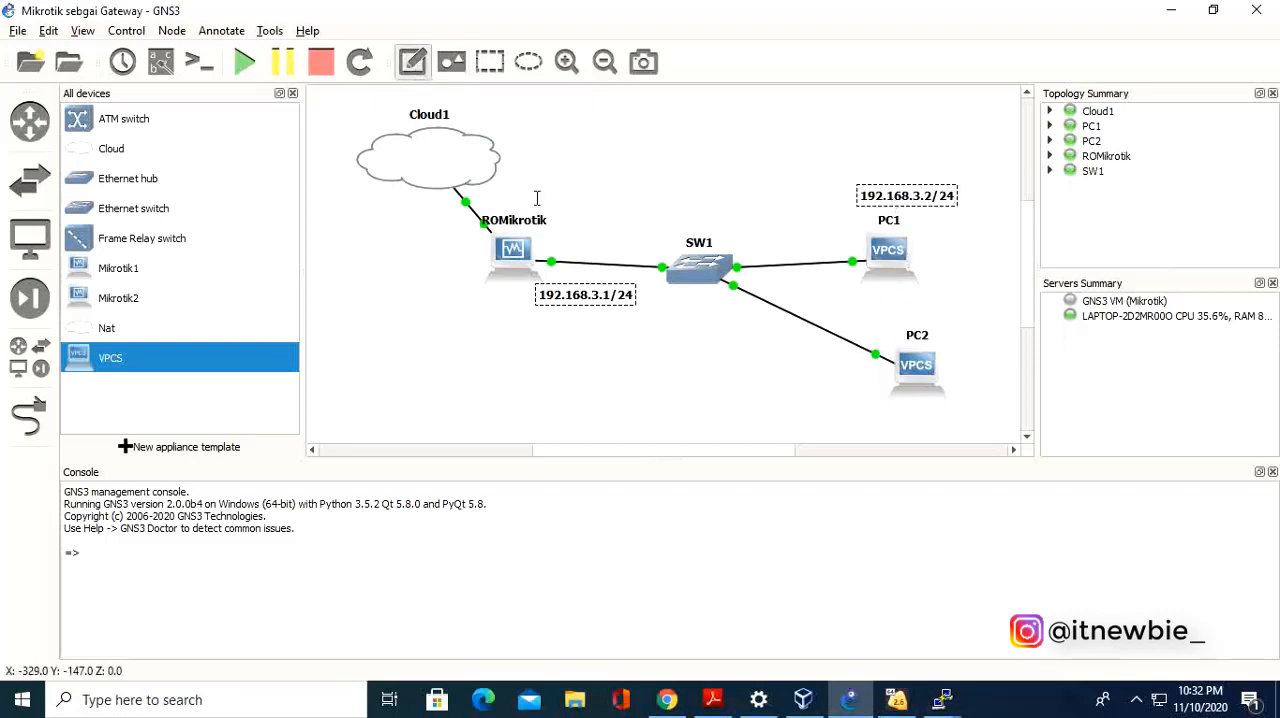
left_click(865, 394)
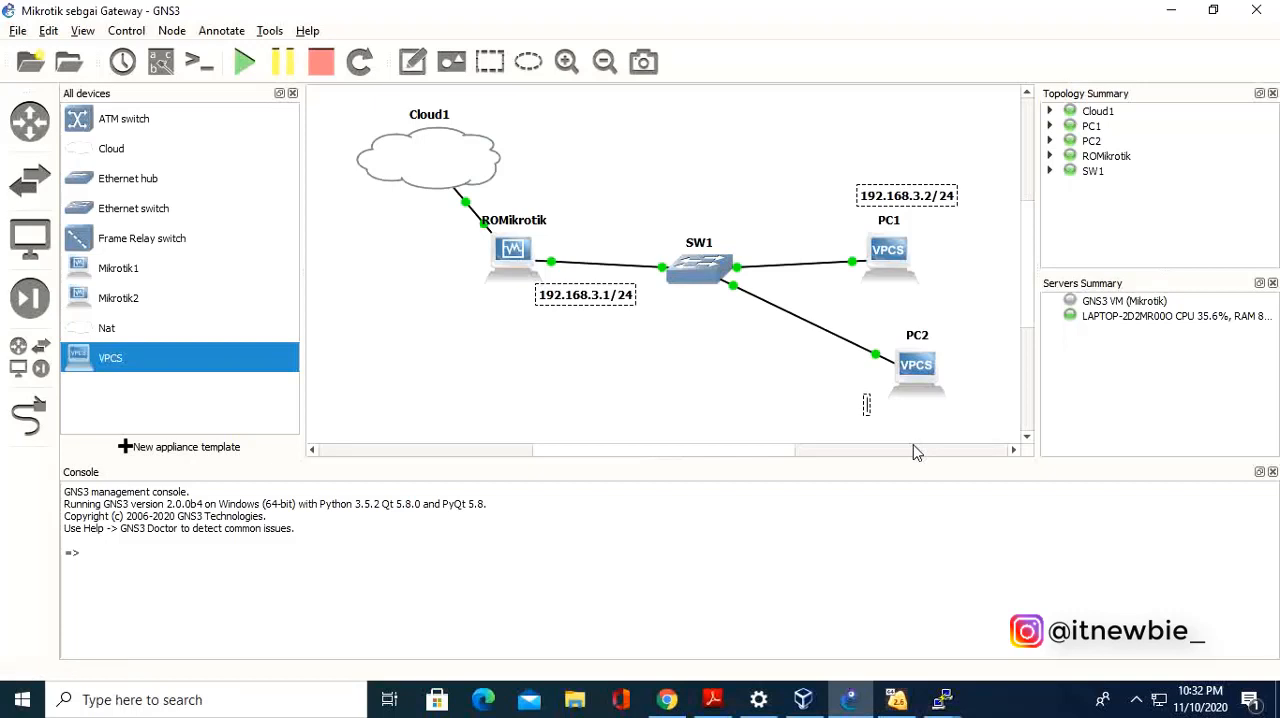
type("192.168.3.")
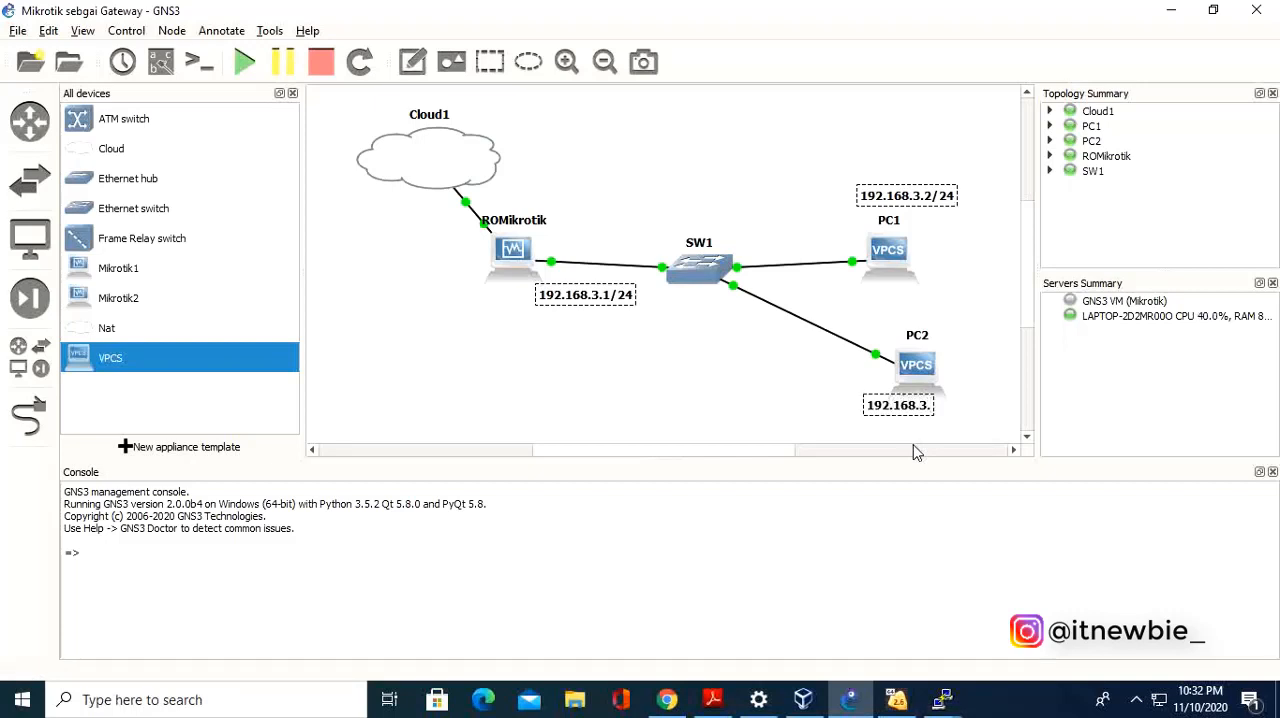
type("3/24")
left_click(802, 387)
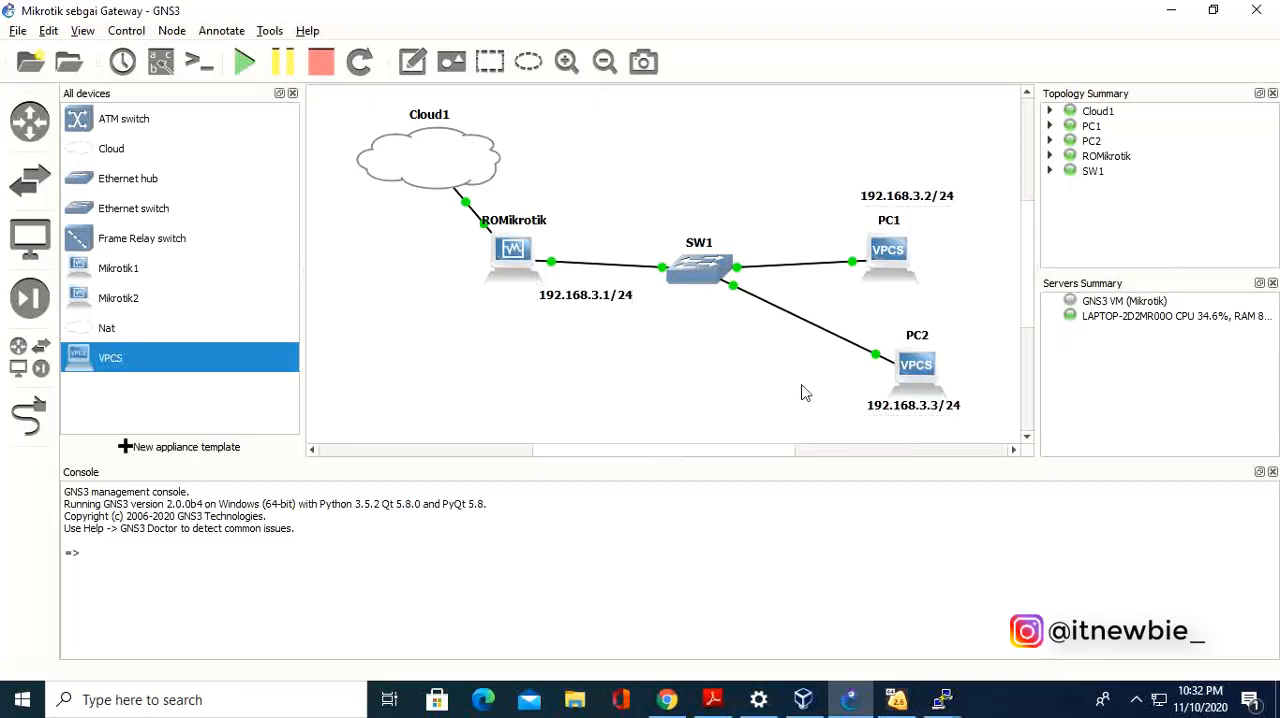
left_click_drag(585, 308, 575, 313)
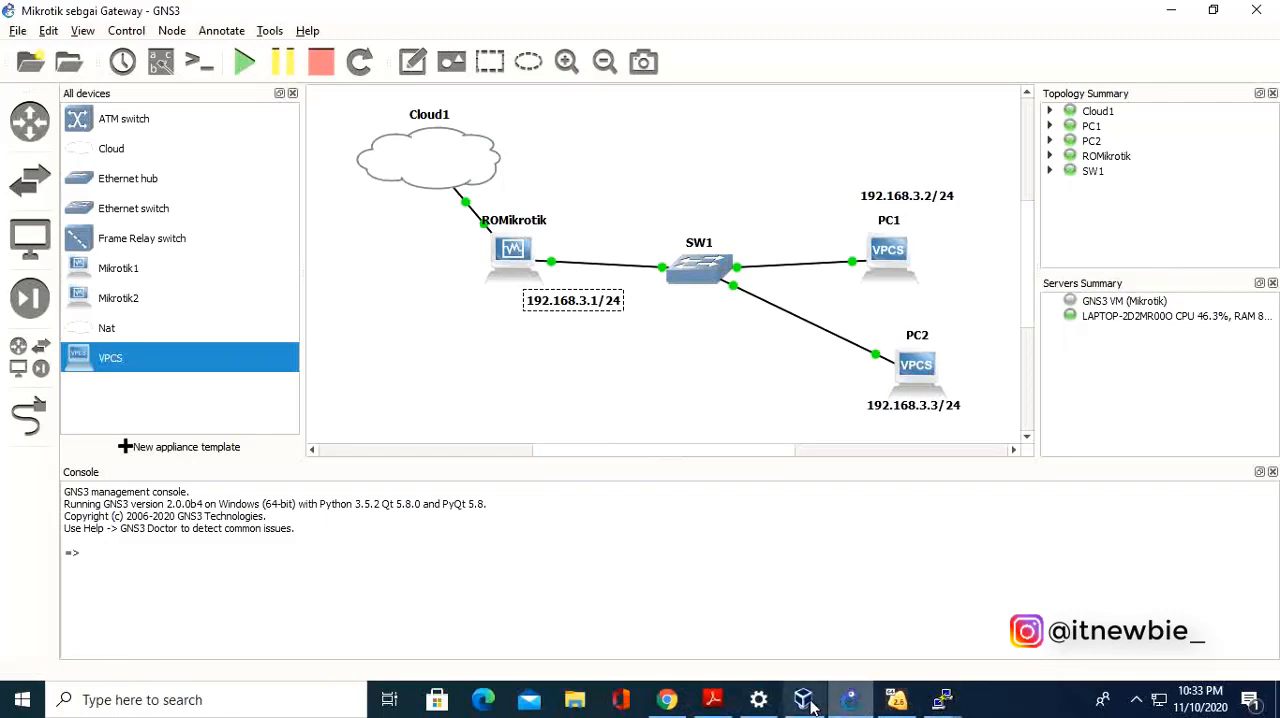
List the MikroTik router's IP addresses in the ROMikrotik console, and minimize the console.
left_click(942, 705)
left_click(822, 585)
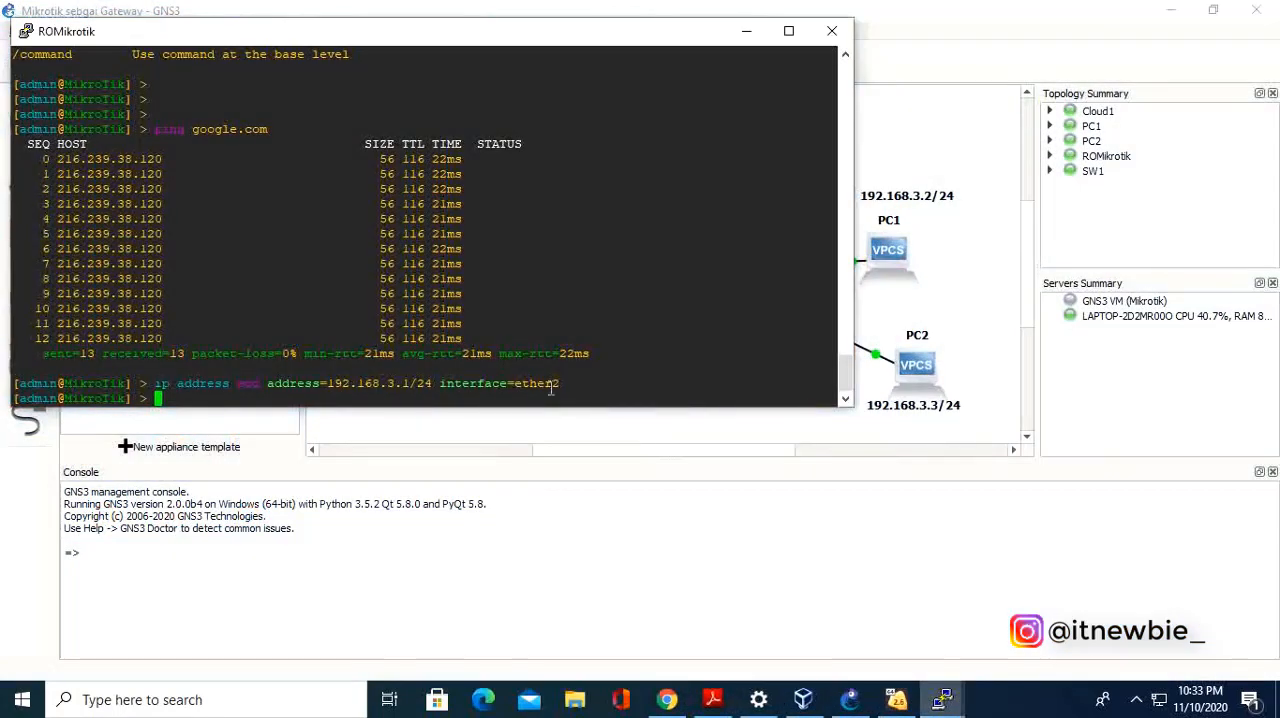
type("ip address pr")
key("Return")
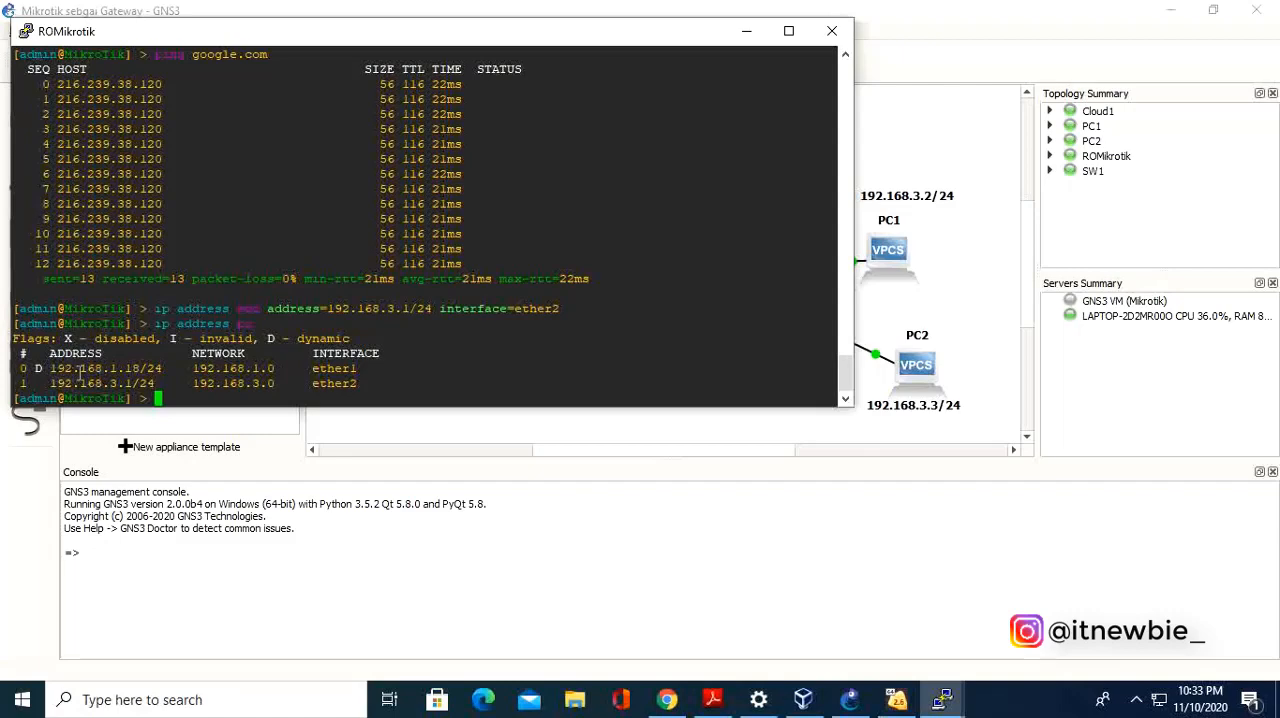
left_click(746, 31)
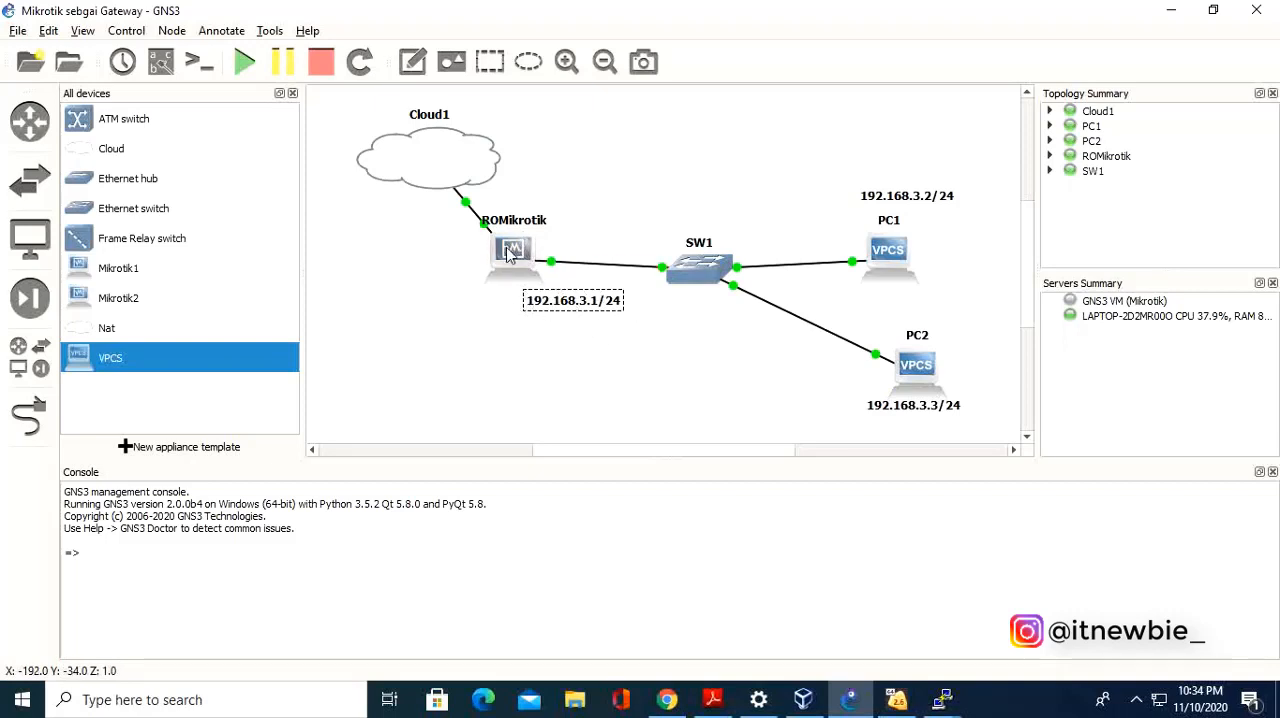
Bring back the ROMikrotik console and minimize the VirtualBox machine window covering it.
left_click(940, 699)
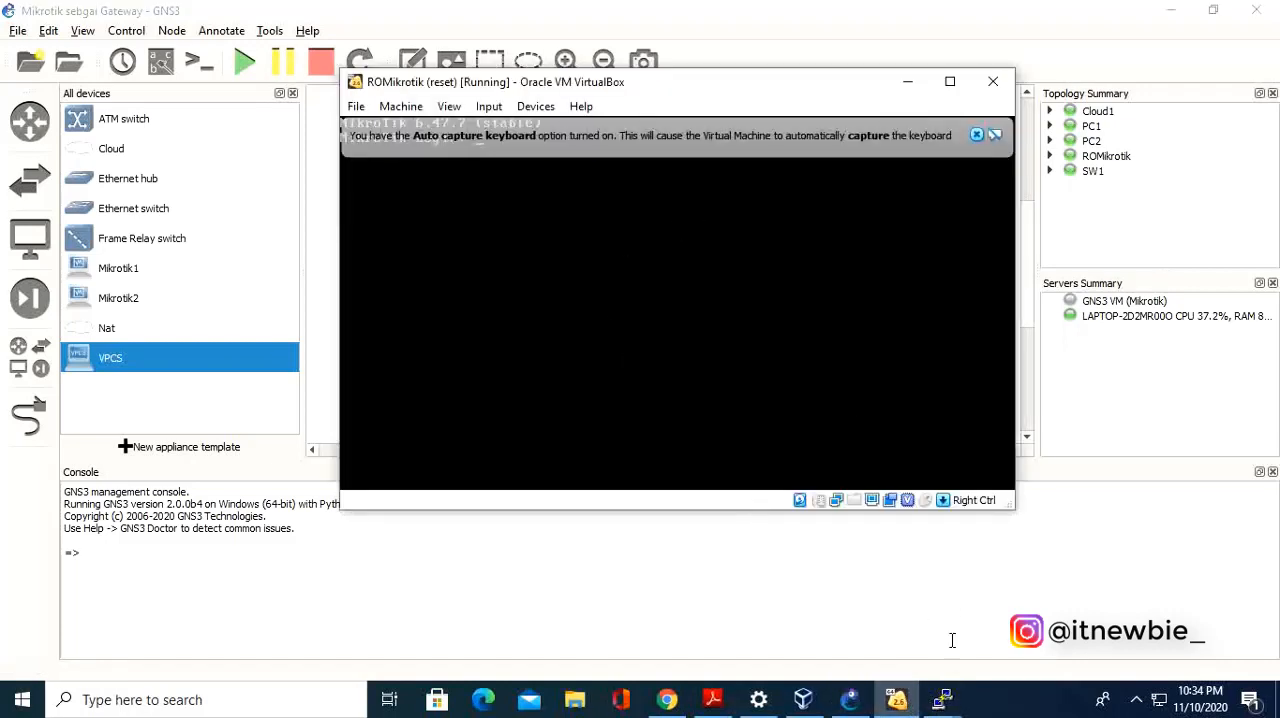
left_click(946, 706)
left_click(888, 626)
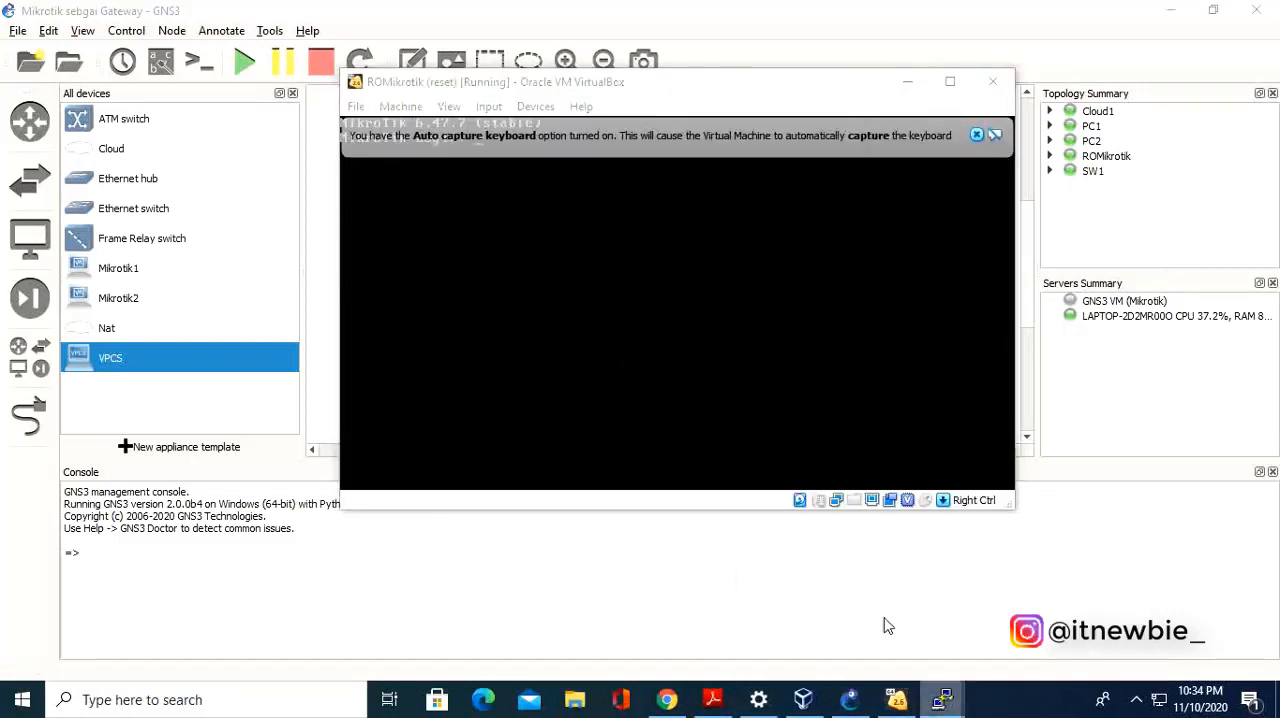
left_click(908, 82)
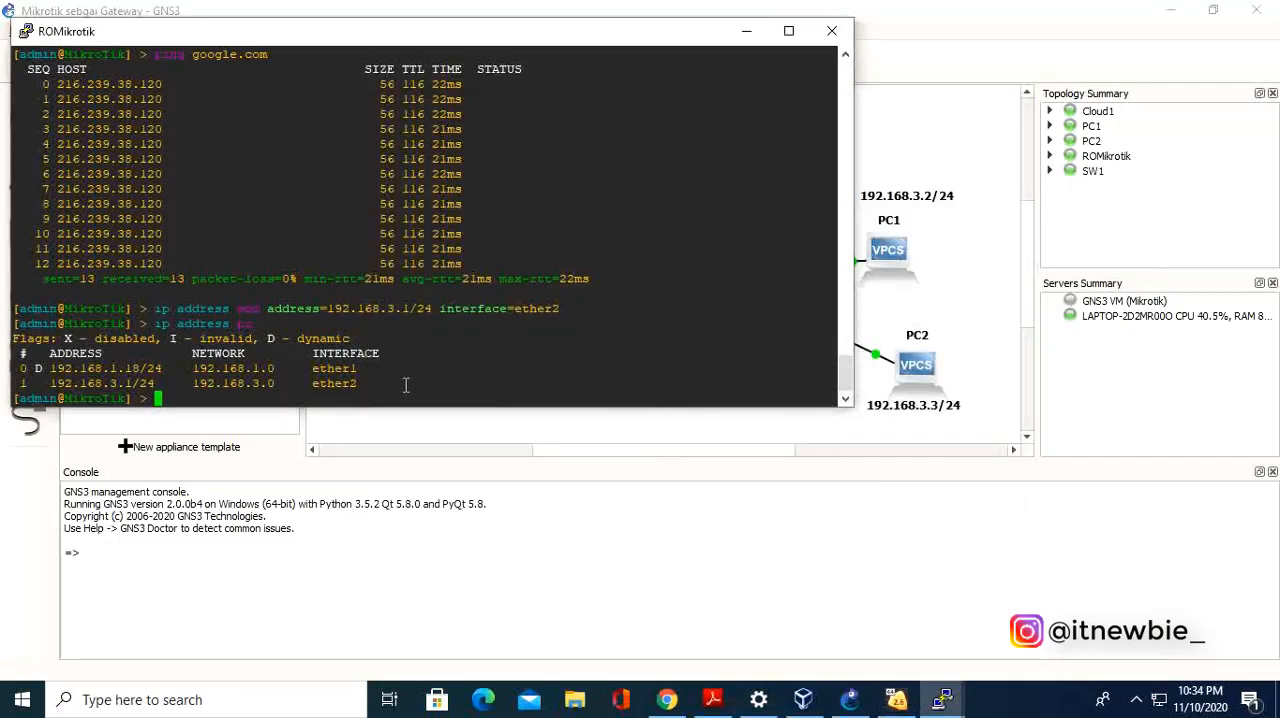
Add a firewall NAT rule on the router with chain srcnat, out-interface ether1 and action masquerade, and minimize its console.
type("ip firewall nat ")
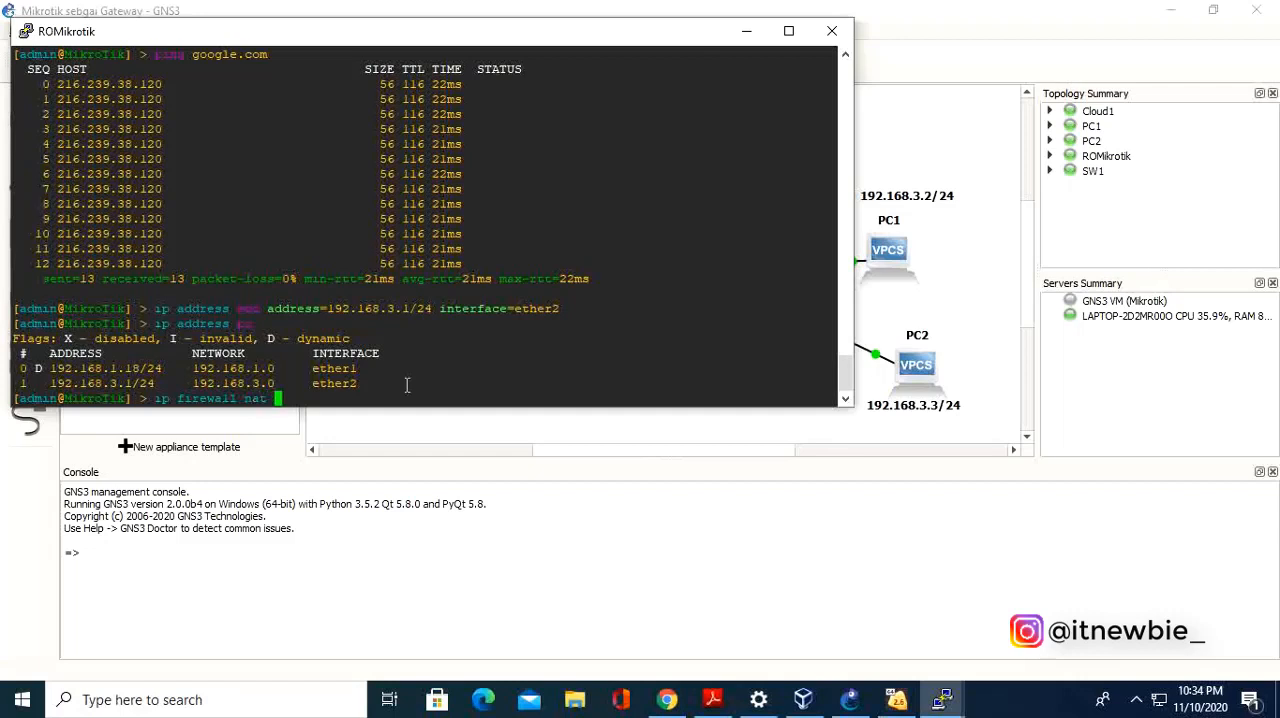
type("add")
type("chain=srcnat out-")
type("interface=")
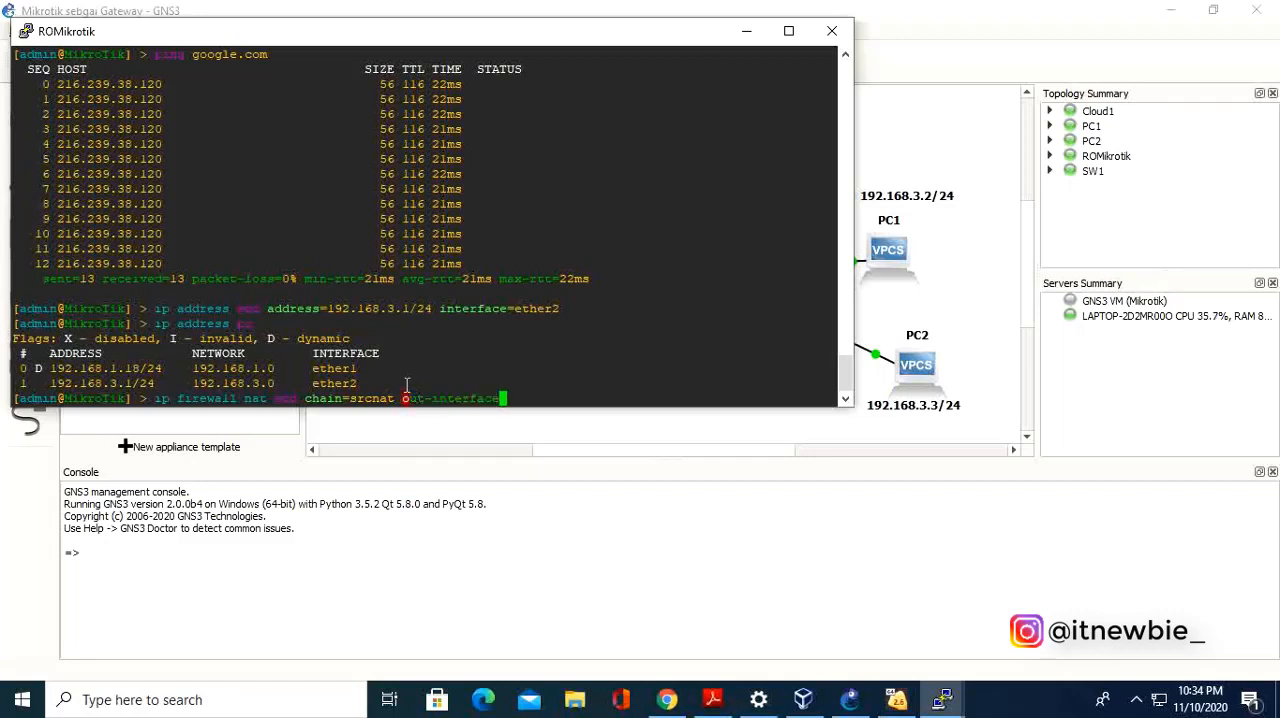
type("ether1 action=masq")
key("Tab")
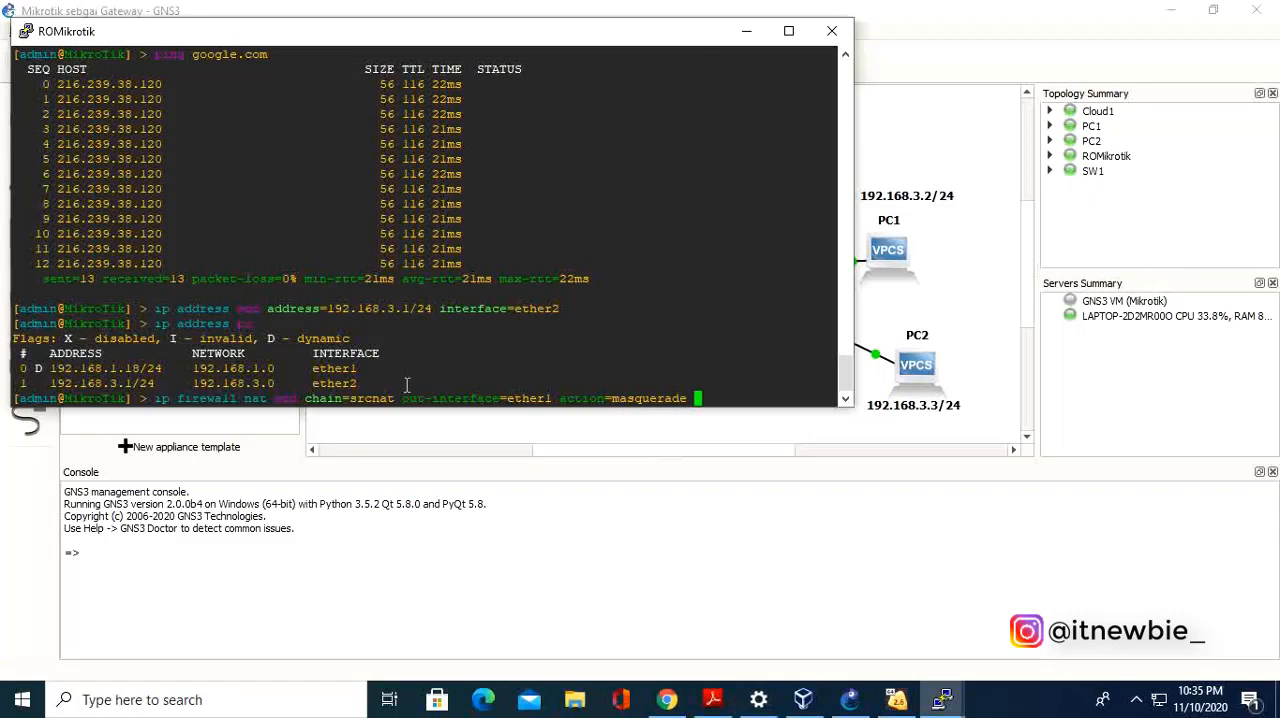
key("Return")
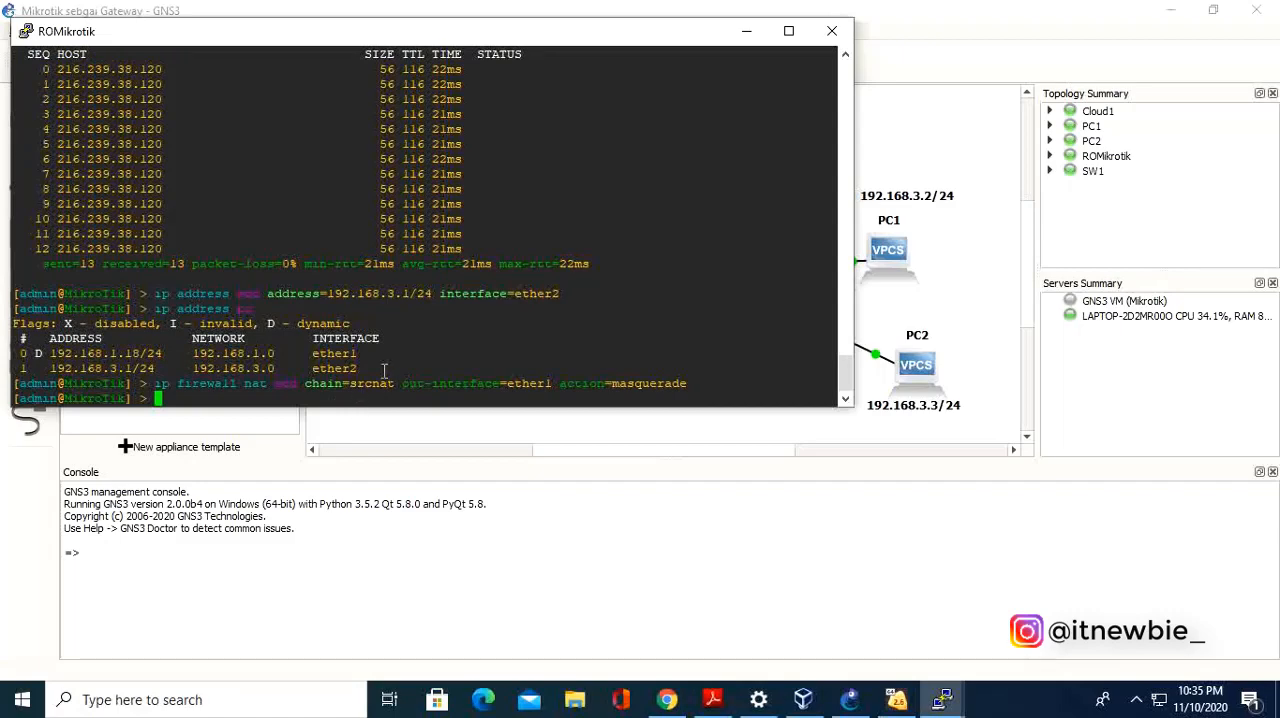
left_click(749, 33)
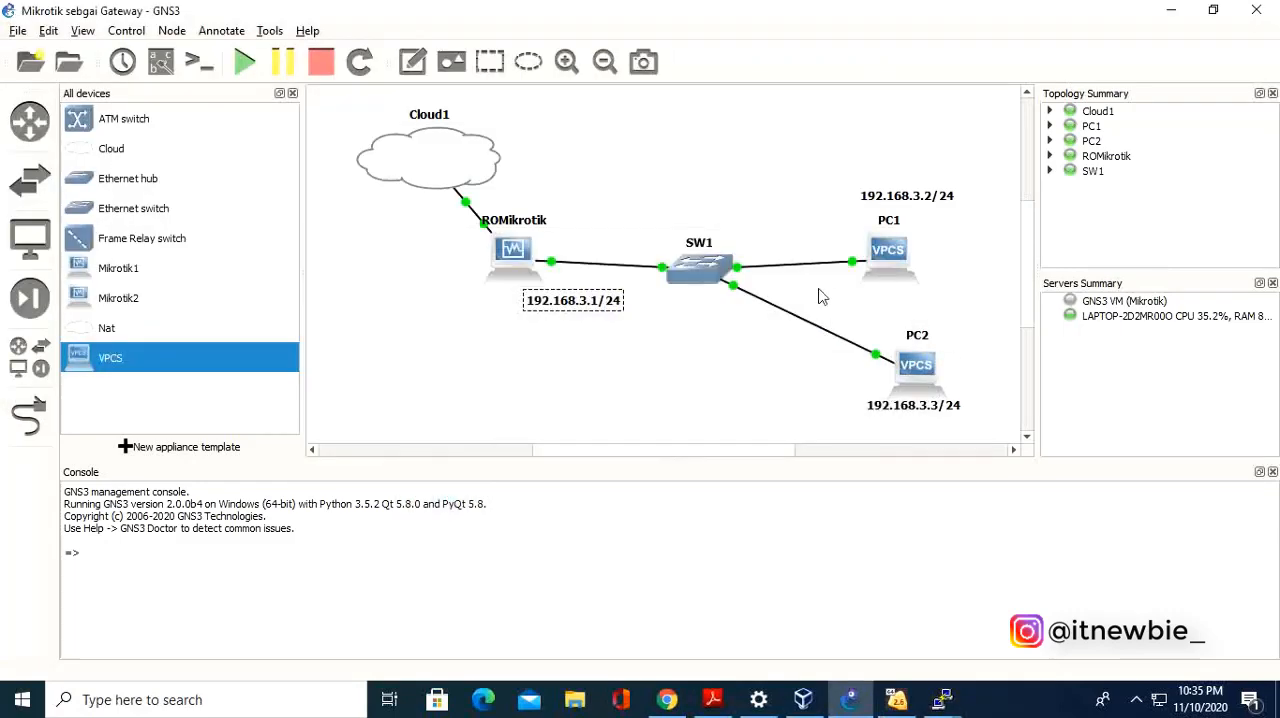
Open the PC1 console and configure IP address 192.168.3.2, subnet mask 255.255.255.0 and gateway 192.168.3.1.
double_click(903, 257)
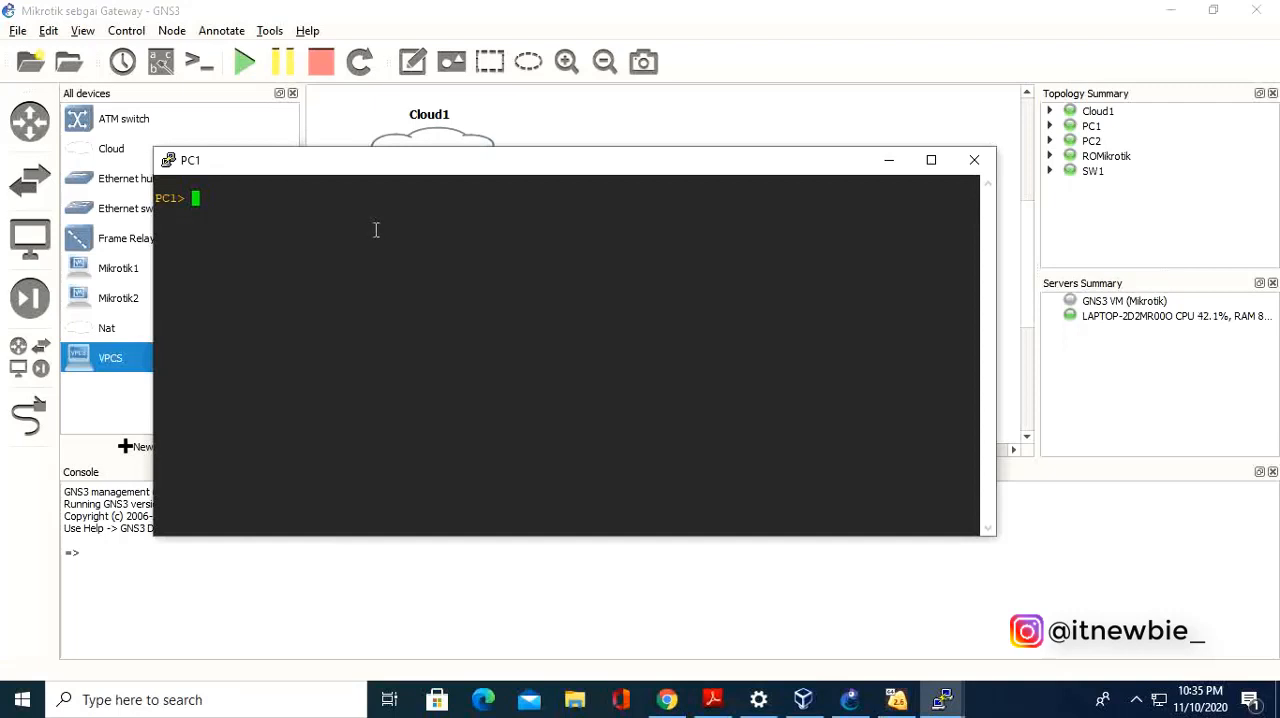
type("ip 192.168.3.2")
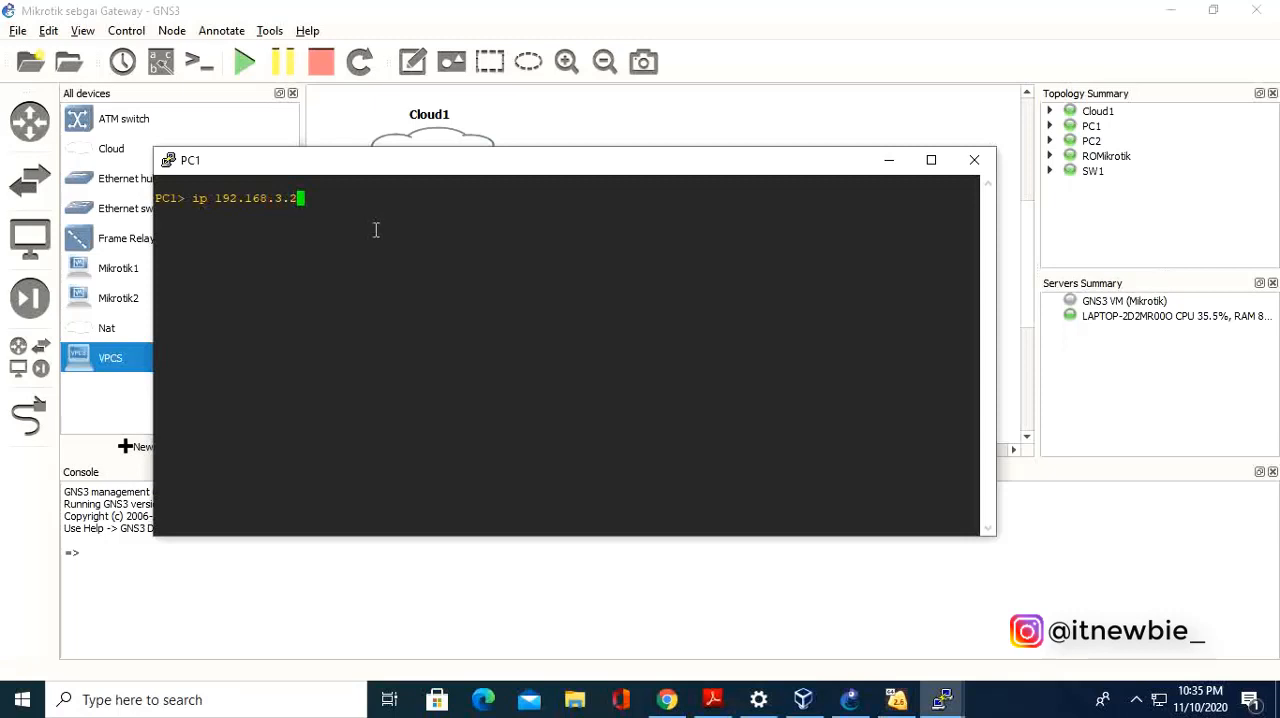
type("/")
key("BackSpace")
type("2")
type("8")
key("BackSpace")
type("55.255.255")
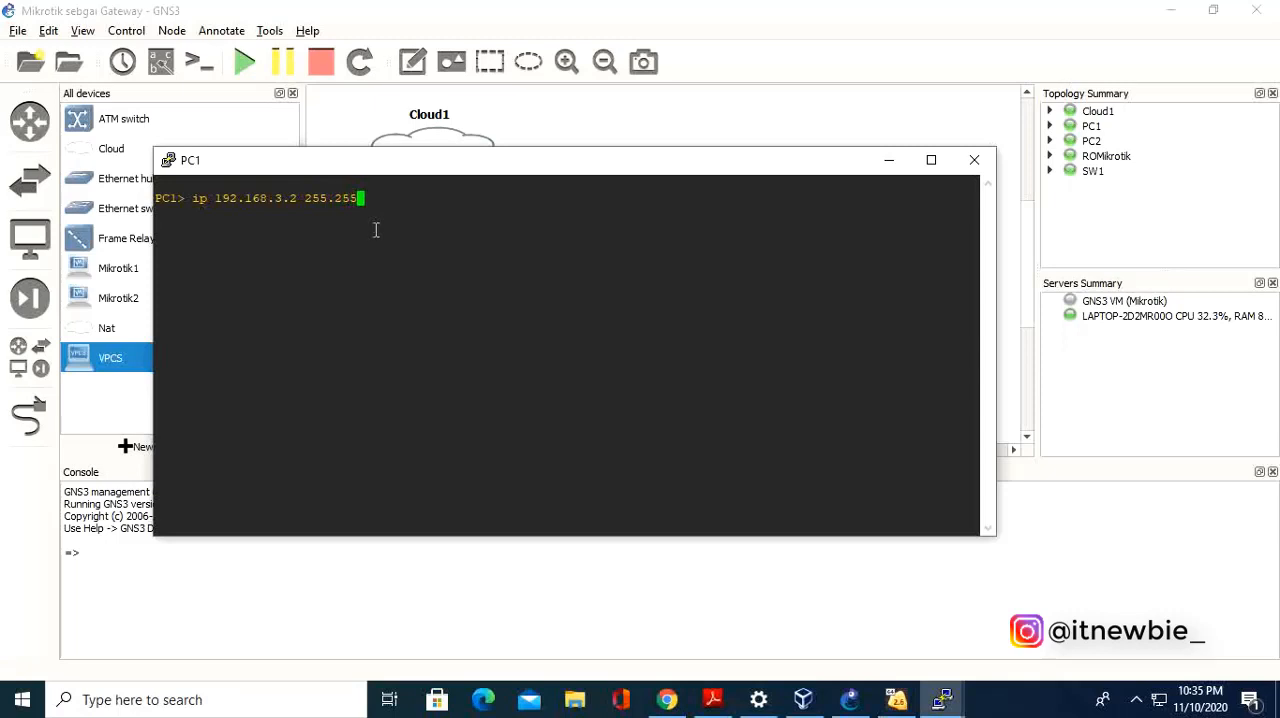
type(".0 192.168.3.1")
key("Return")
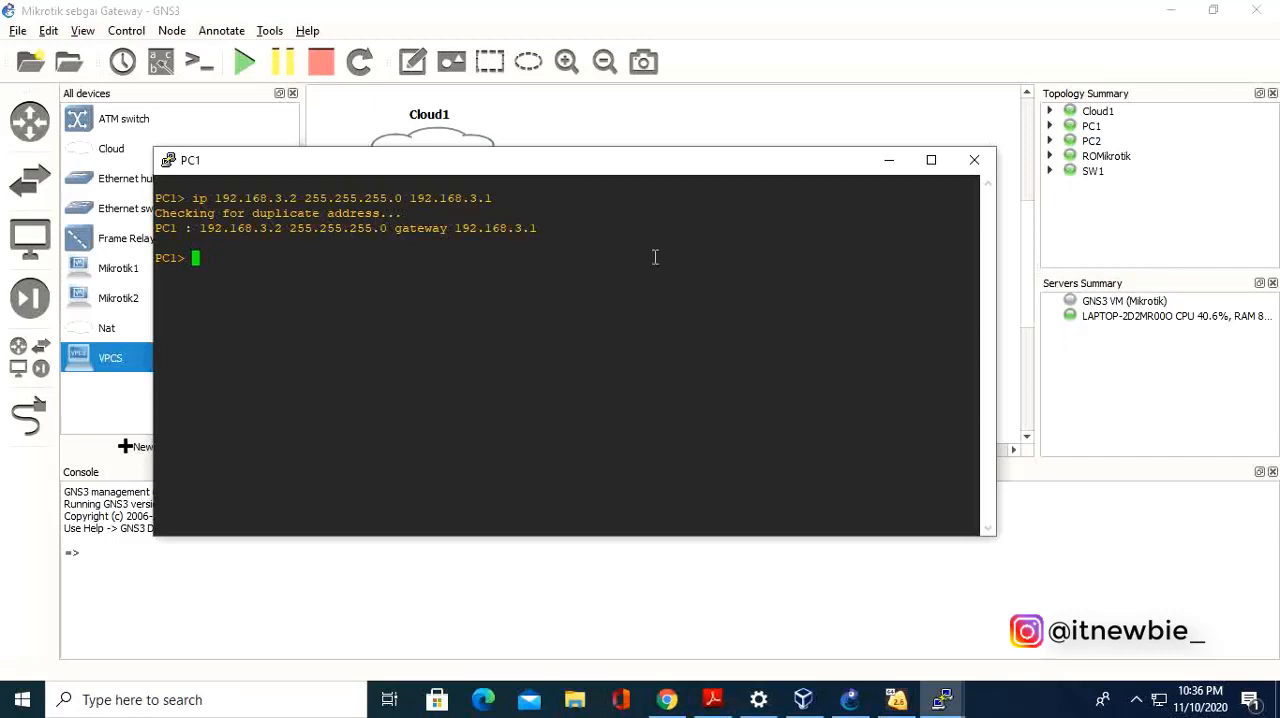
Test PC1's internet connection by pinging 8.8.8.8, and minimize its console.
type("ping 8.8.8.8")
key("Return")
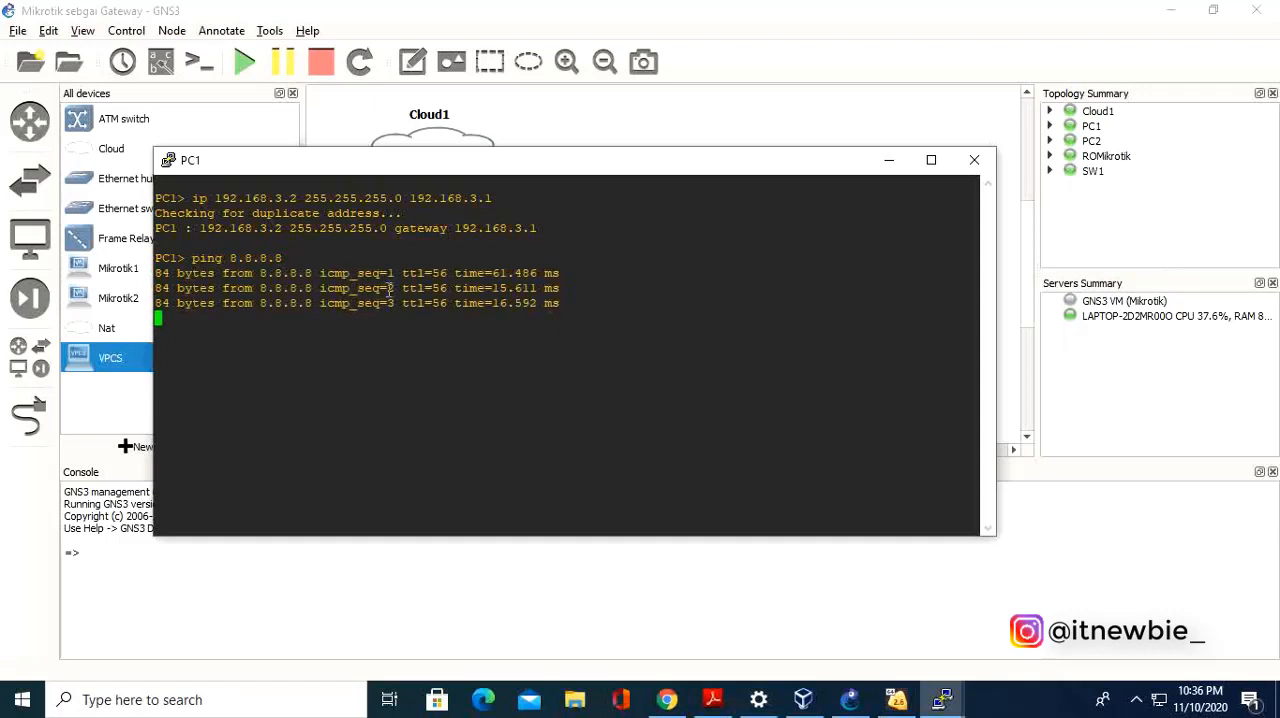
left_click(887, 160)
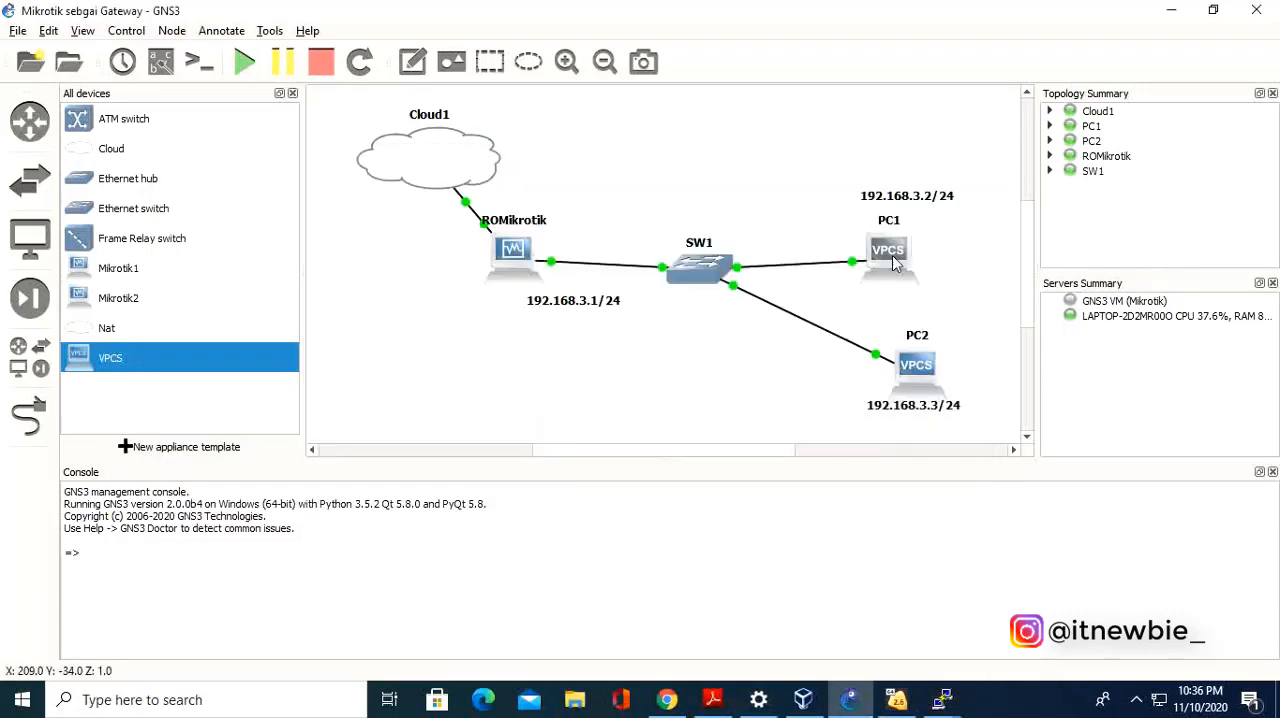
Open the PC2 console and try to configure IP address 192.168.3.3 with mask 255.255.255 and gateway 192.168.3.1.
double_click(924, 366)
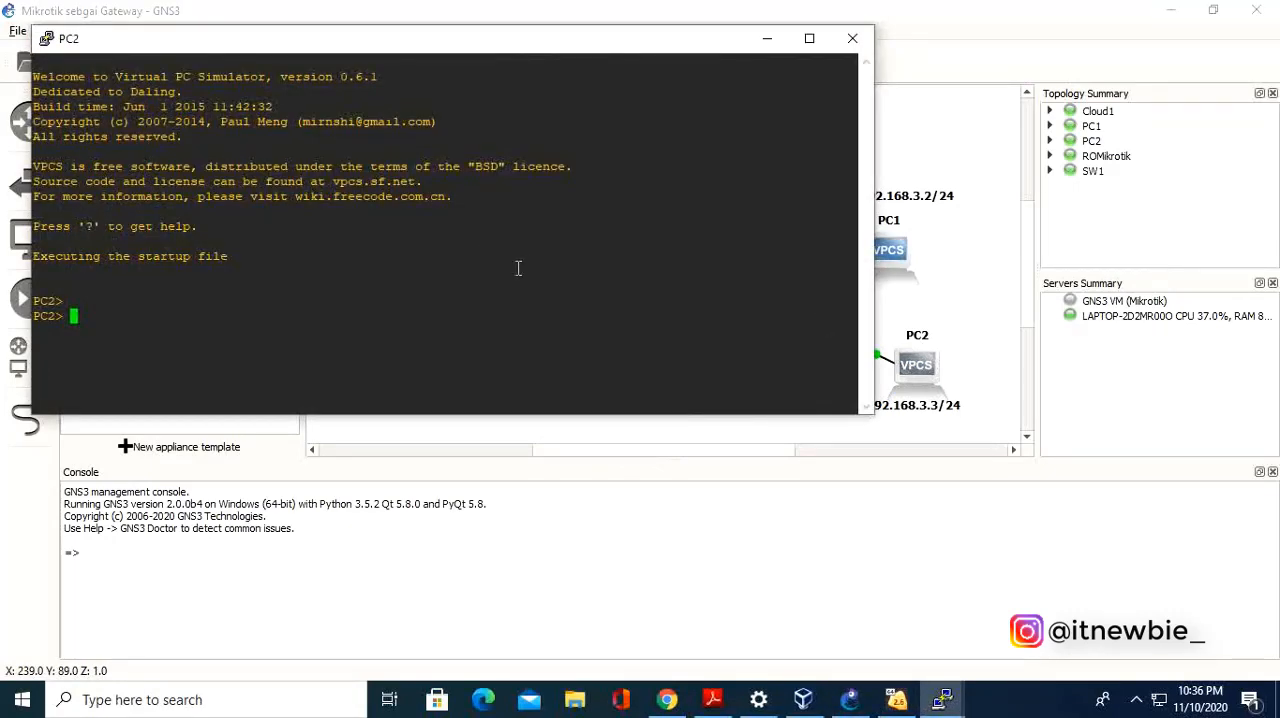
type("ip")
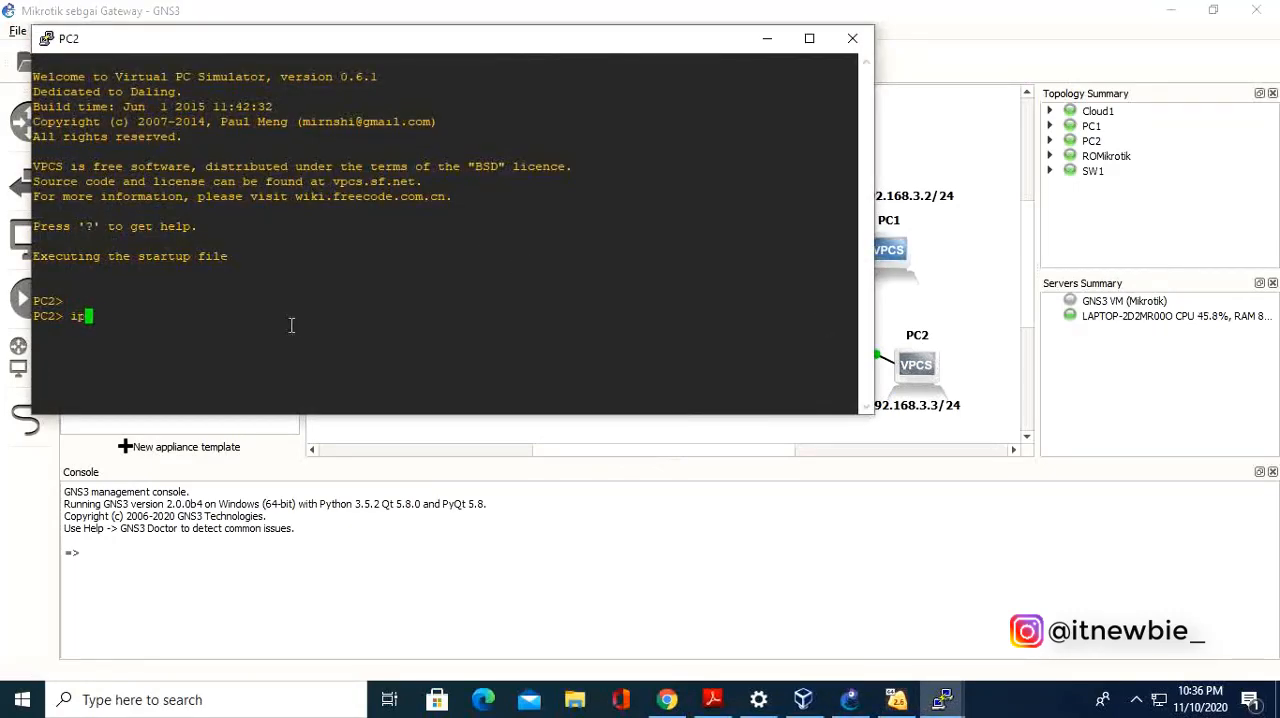
type(" 192.168.3.3 255.255.2")
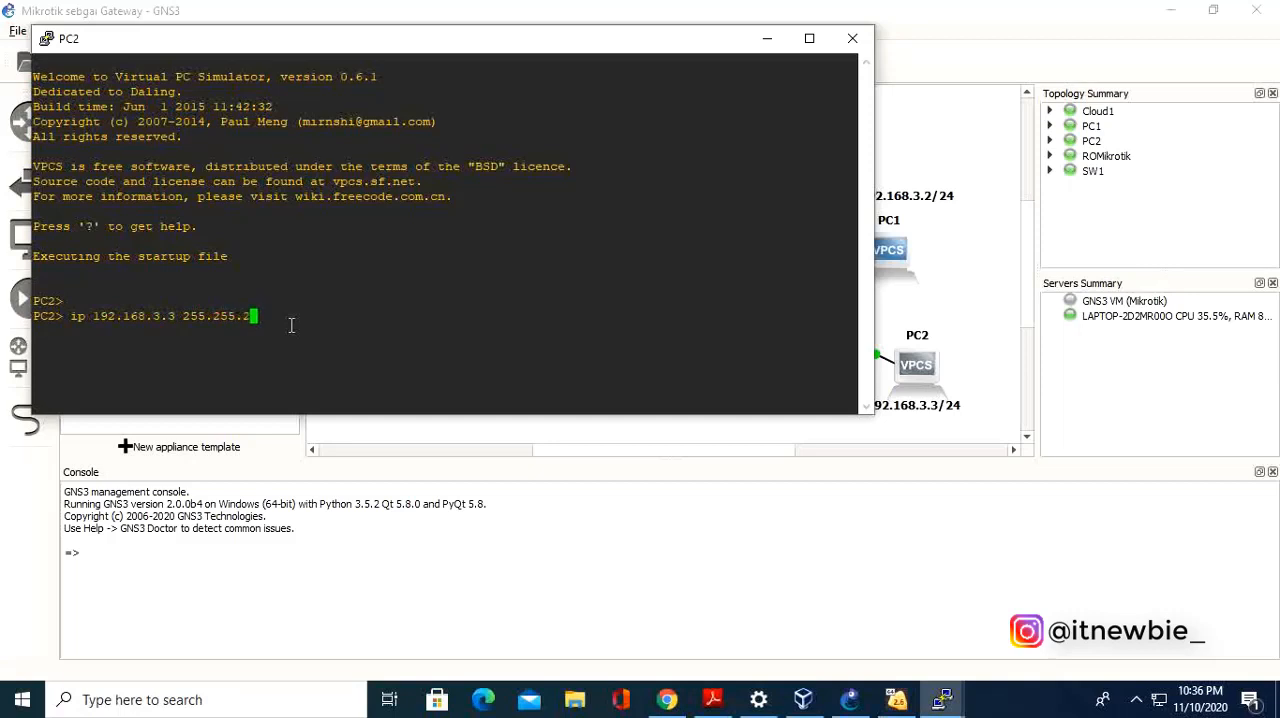
type("55 192.168.3.3")
key("BackSpace")
type("1")
key("Return")
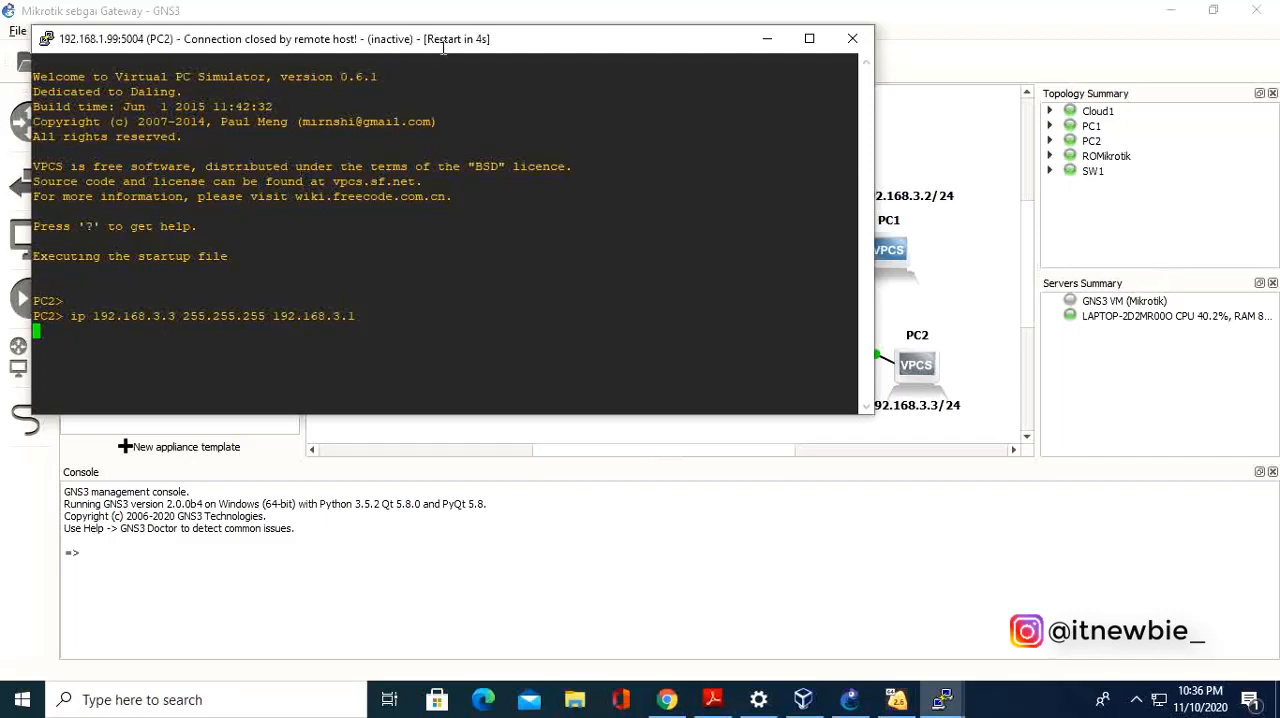
Close the disconnected PC2 console and reopen it from the topology, minimizing the new window.
left_click_drag(445, 40, 541, 15)
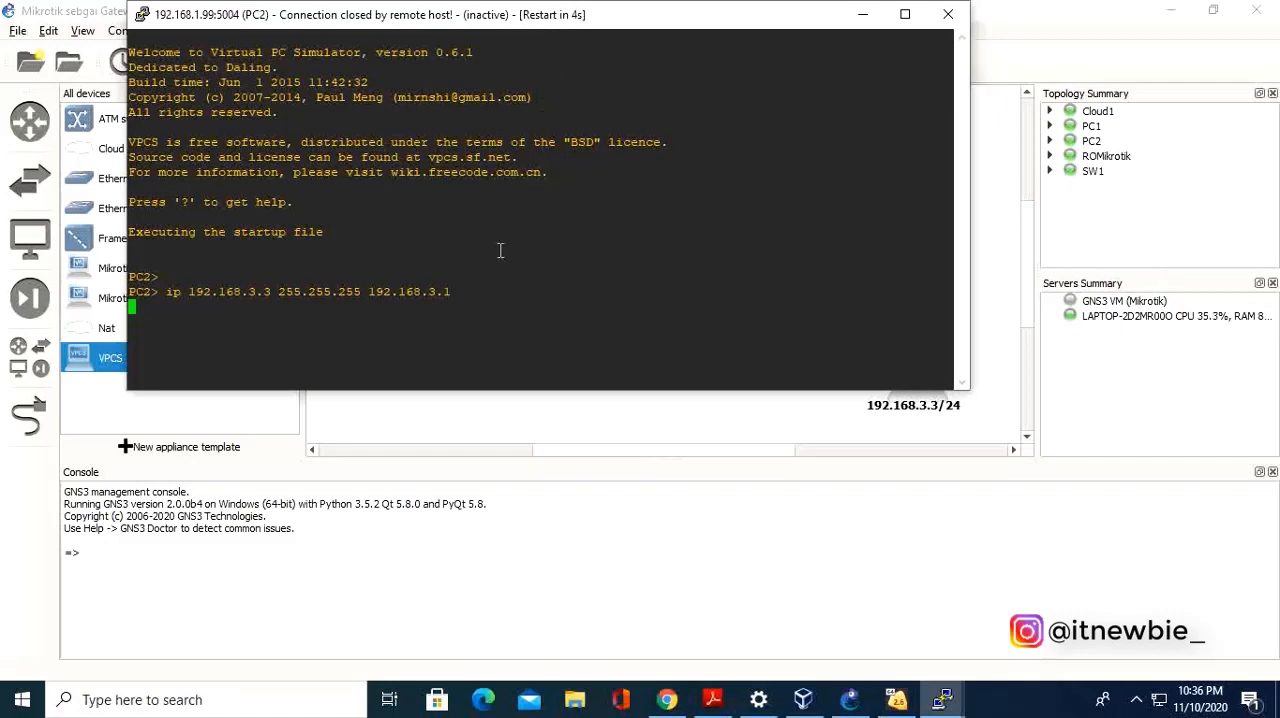
left_click(947, 14)
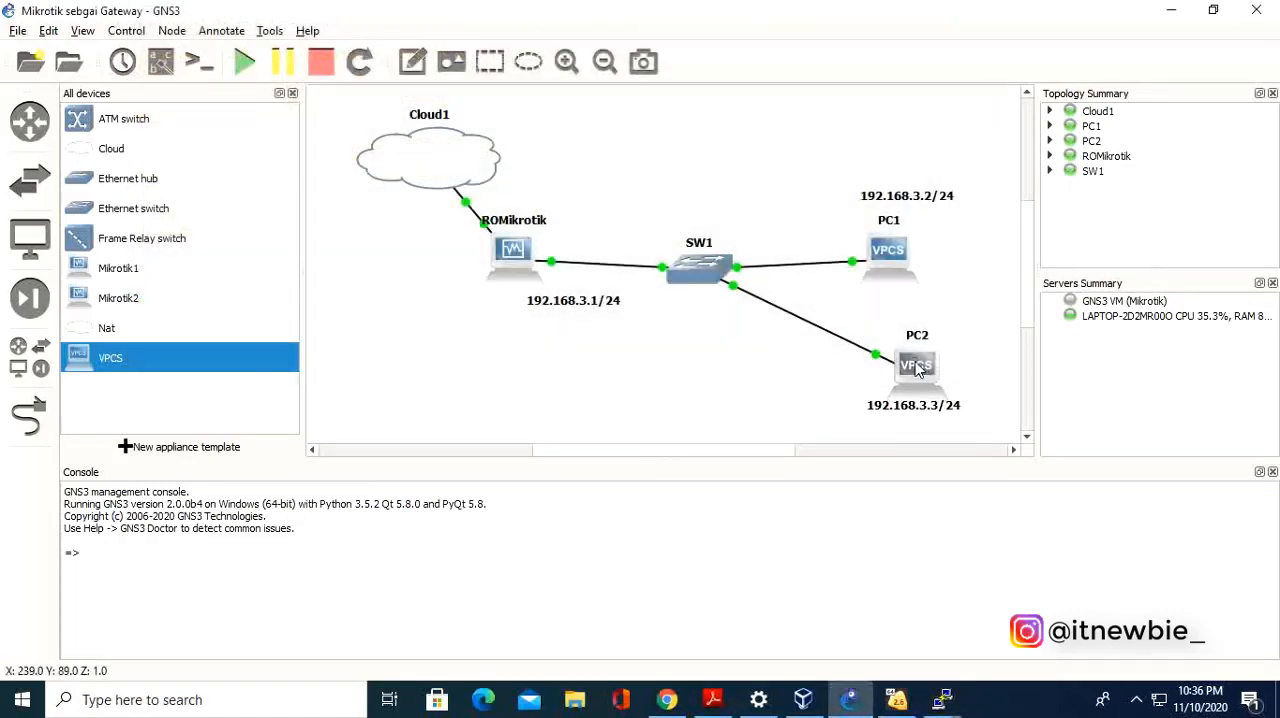
double_click(914, 362)
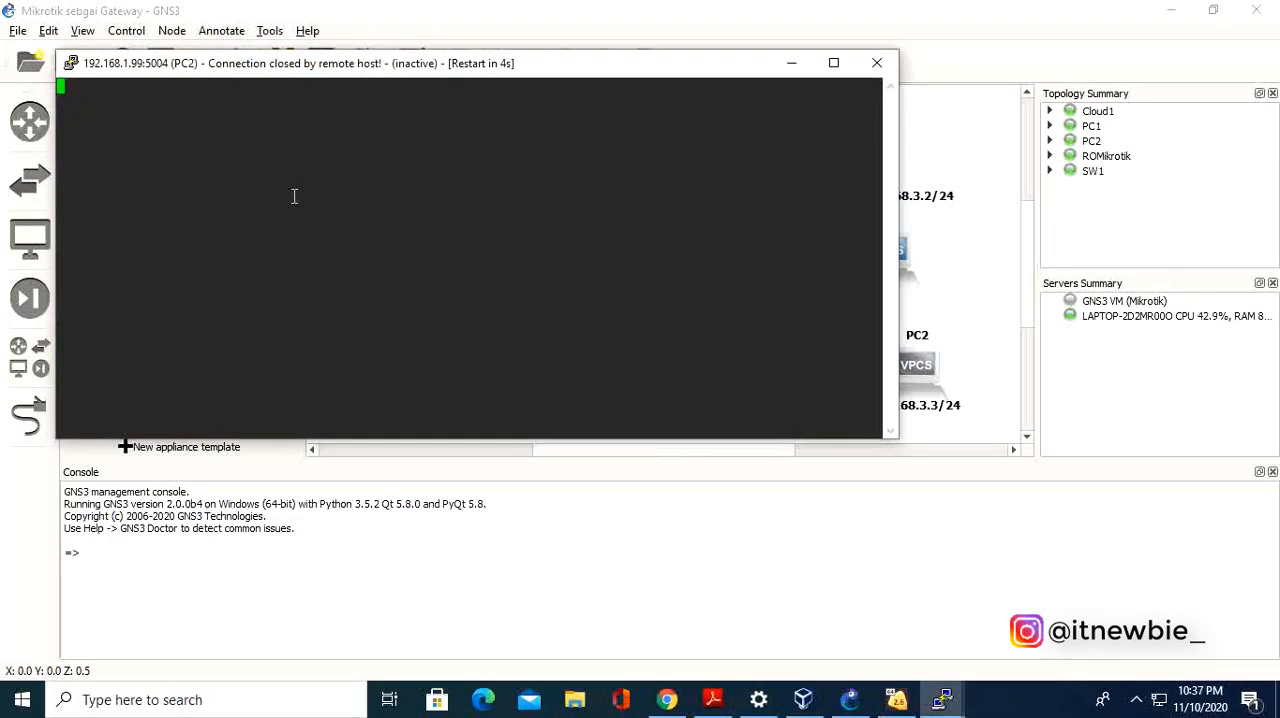
left_click(791, 63)
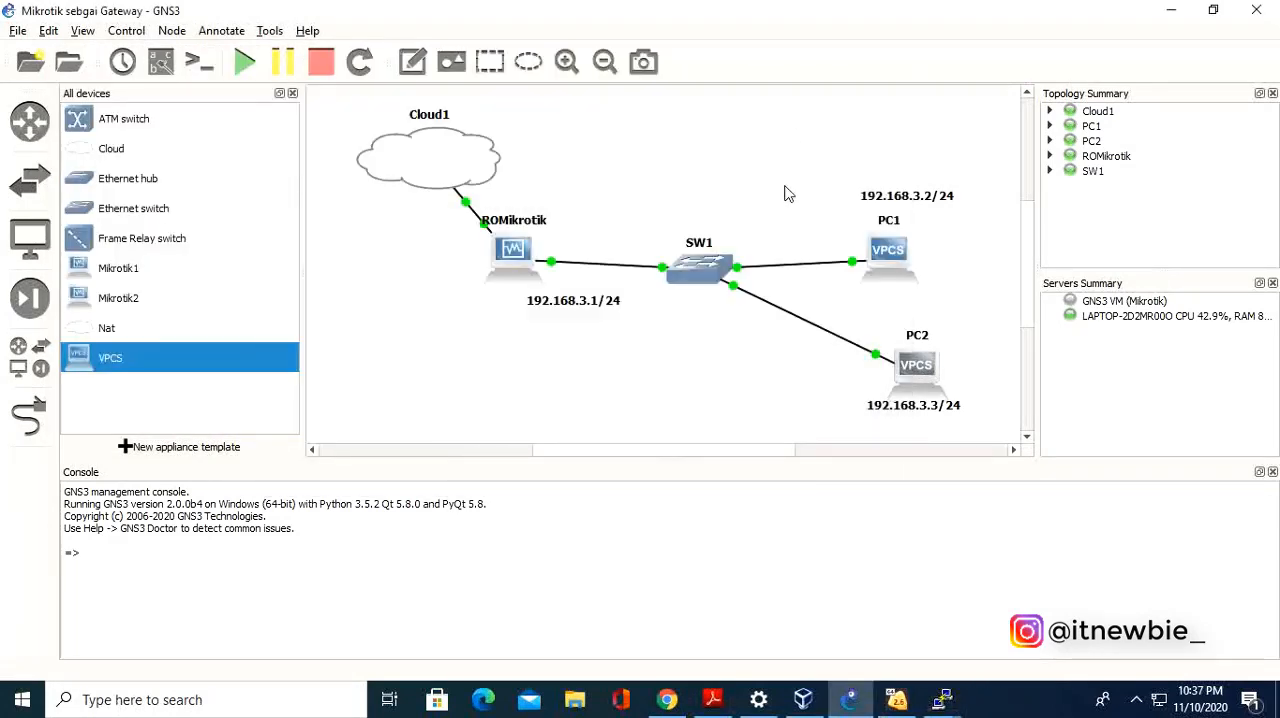
Move the PC2 node slightly closer to PC1 and shift its 192.168.3.3/24 label beneath it.
mouse_move(924, 370)
left_mouse_down()
mouse_move(858, 360)
mouse_move(912, 351)
left_mouse_up()
left_click_drag(928, 403, 906, 401)
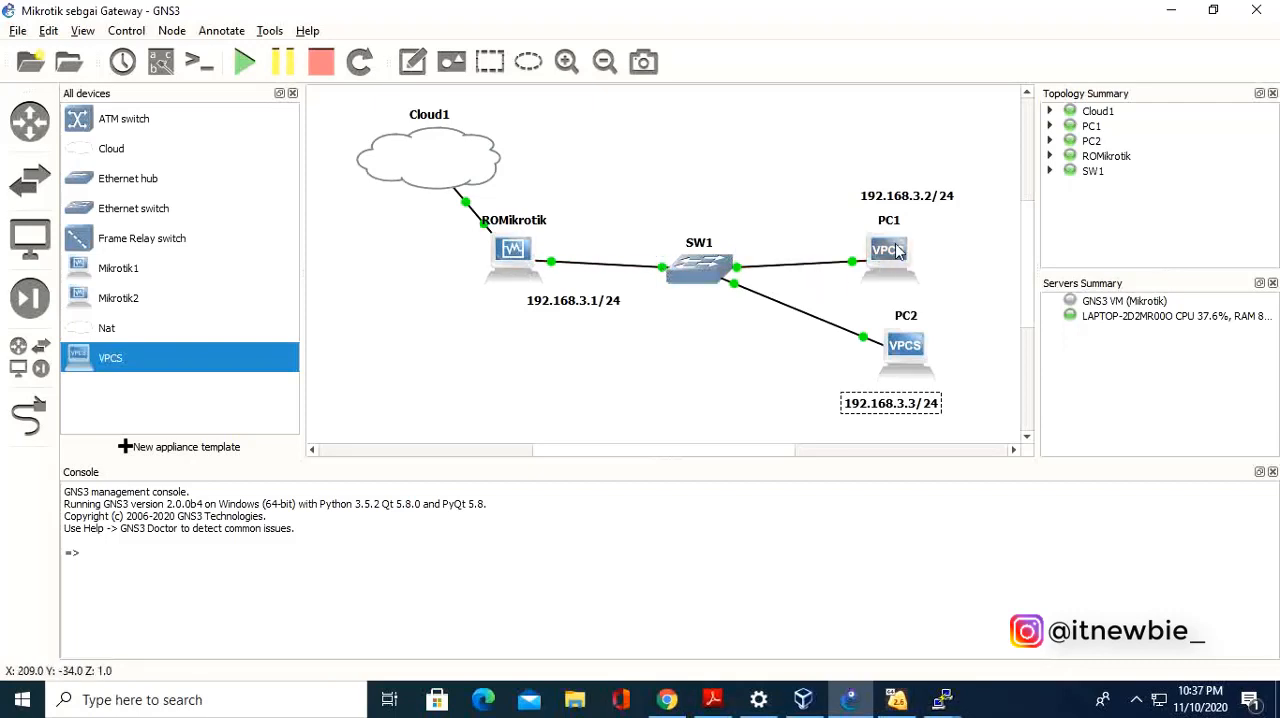
Try opening another console for the repositioned PC2 node, and close its window.
left_click(898, 360)
double_click(898, 360)
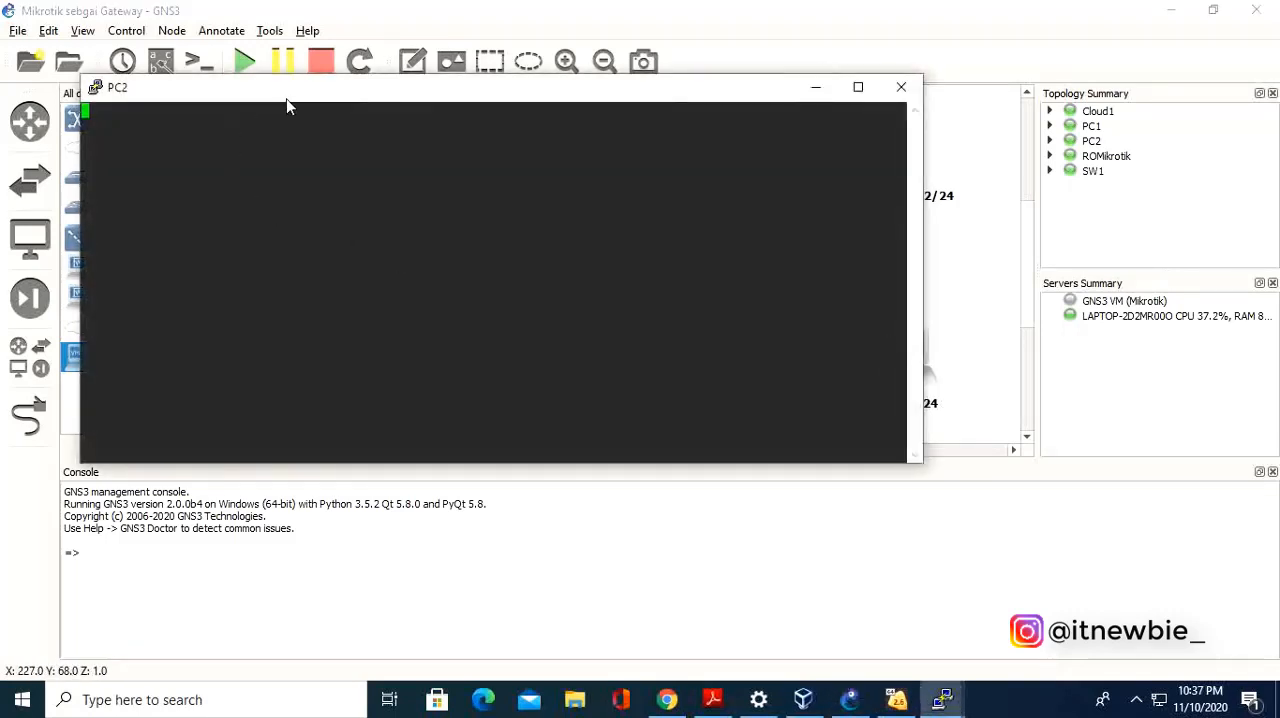
left_click_drag(286, 99, 322, 117)
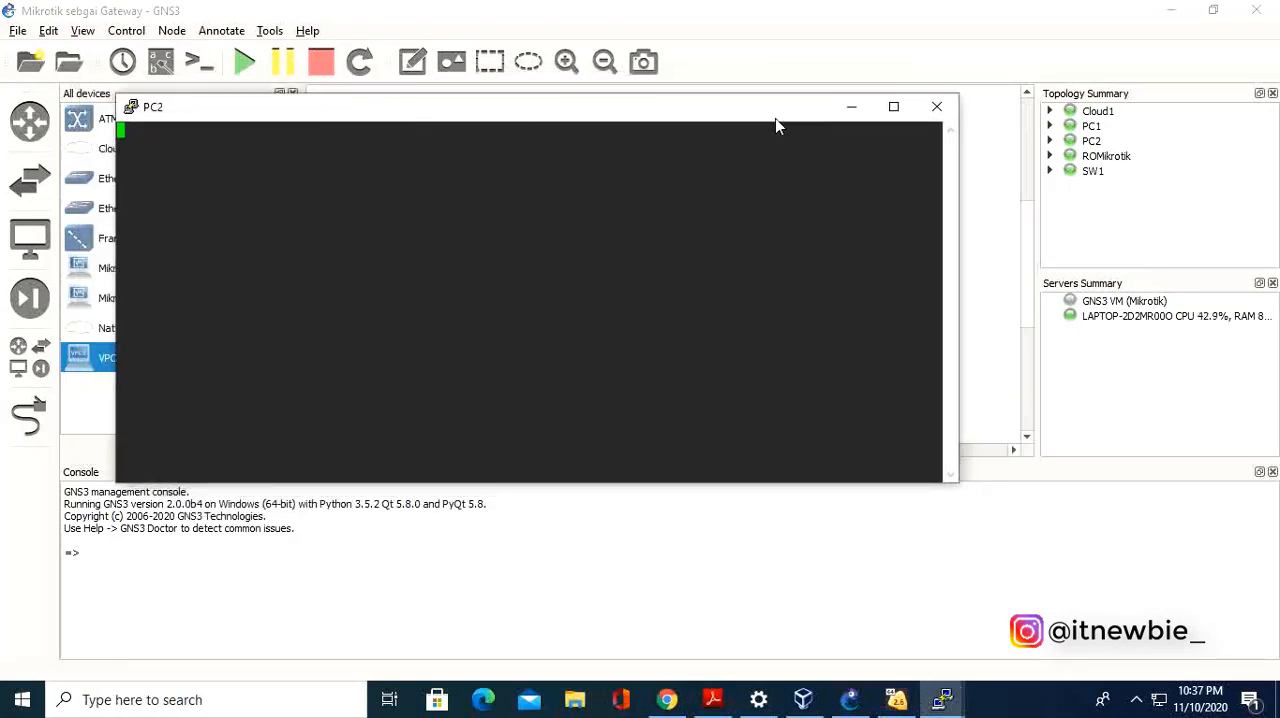
left_click(936, 106)
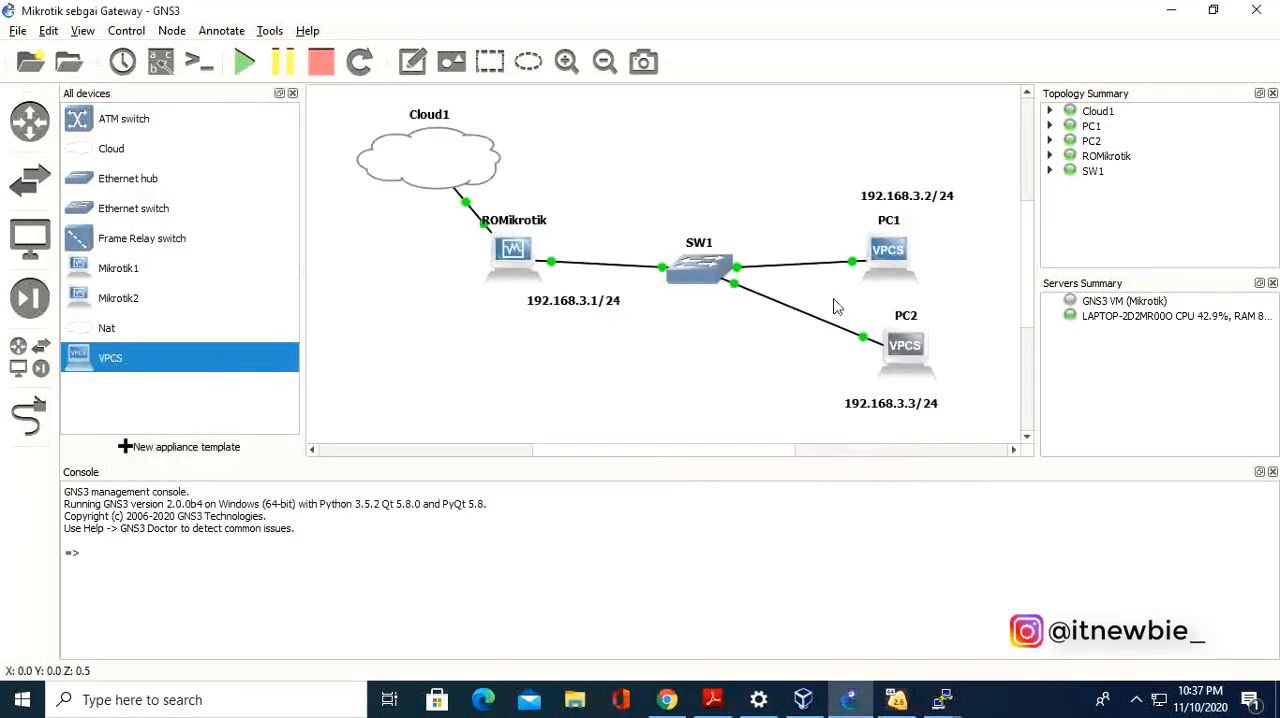